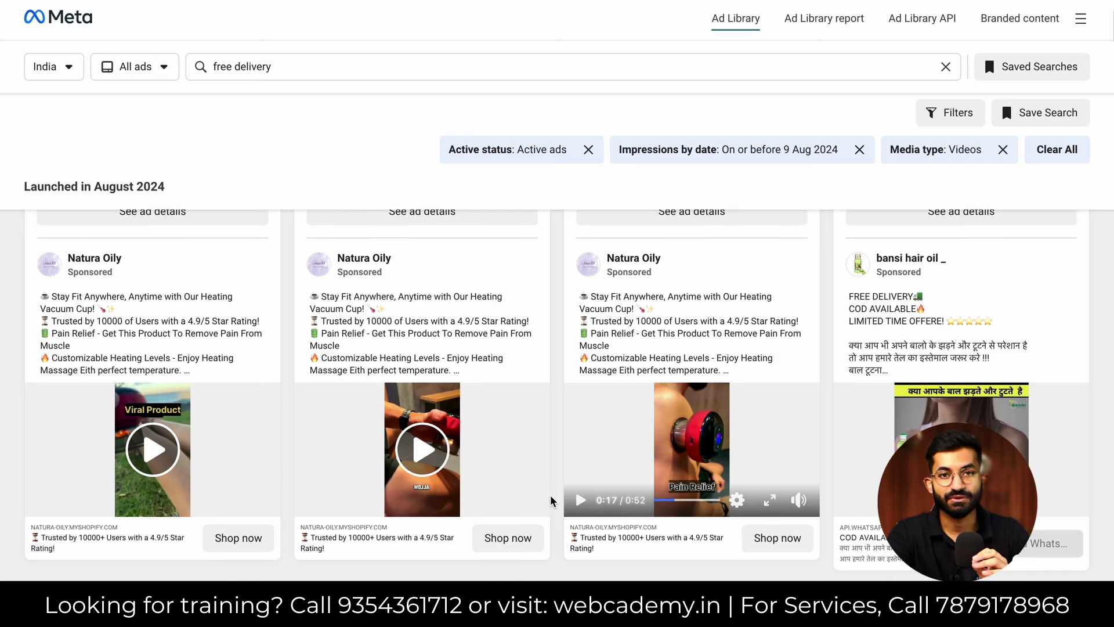
# Step: Copy the ad link of the third Natura Oily heating vacuum cup ad and paste it into cell B2 in Google Sheets
pyautogui.scroll(-1, 553, 500)
pyautogui.scroll(3, 670, 497)
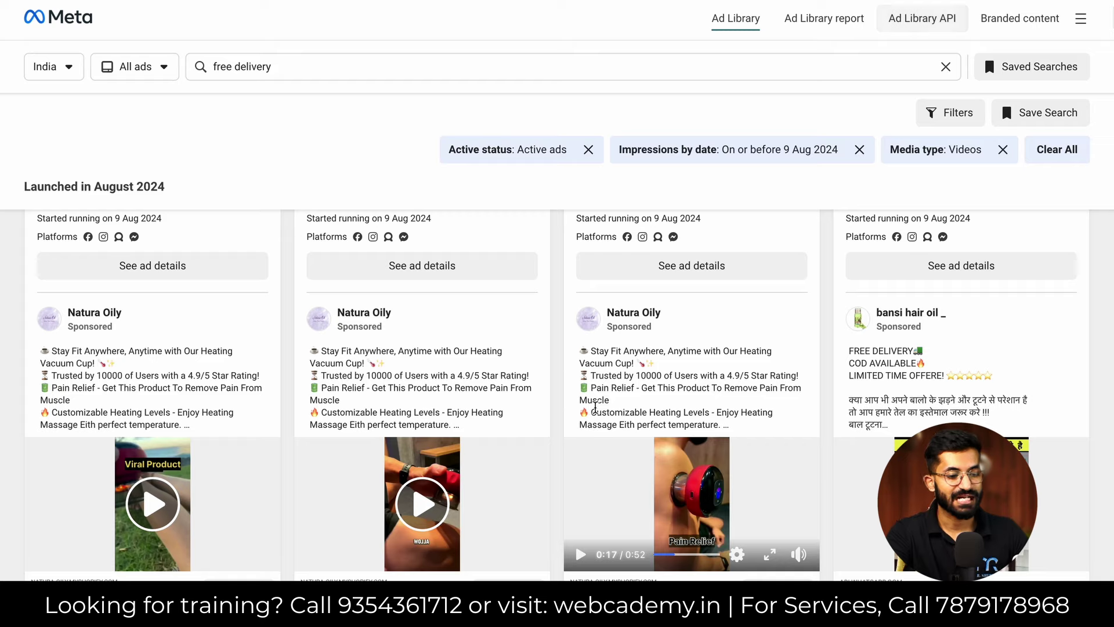
pyautogui.scroll(-1, 596, 412)
pyautogui.scroll(-5, 596, 412)
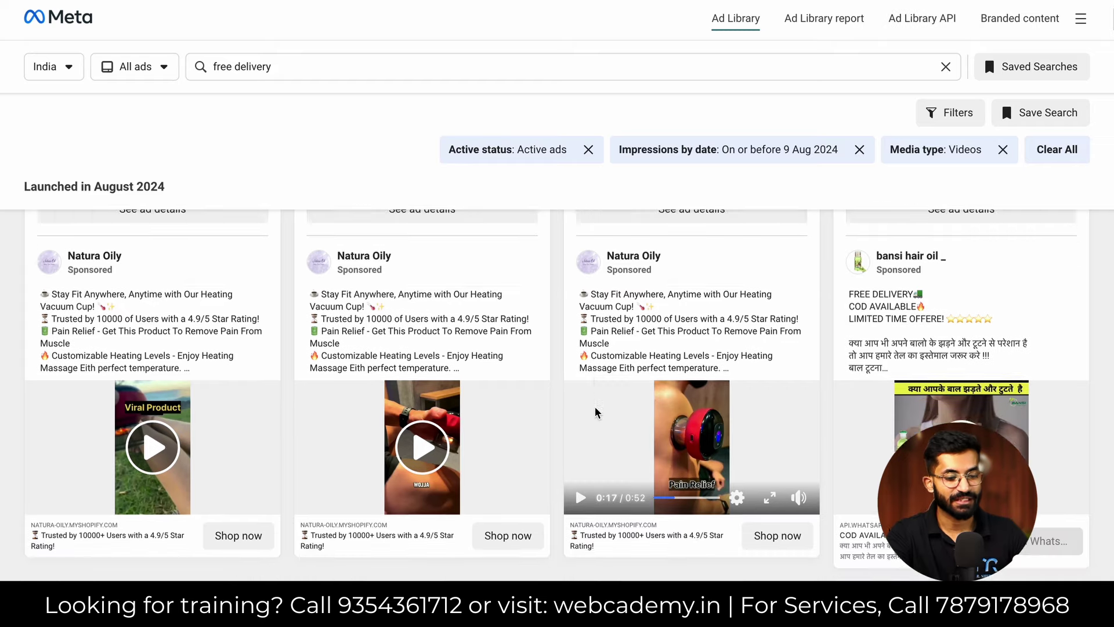
pyautogui.scroll(9, 741, 376)
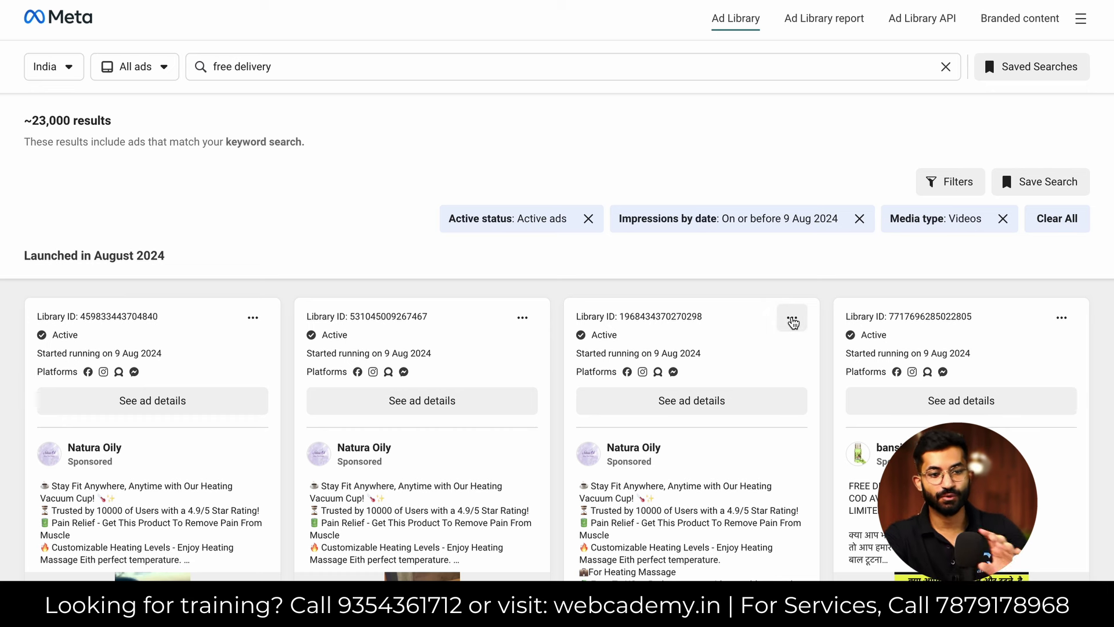
pyautogui.click(792, 321)
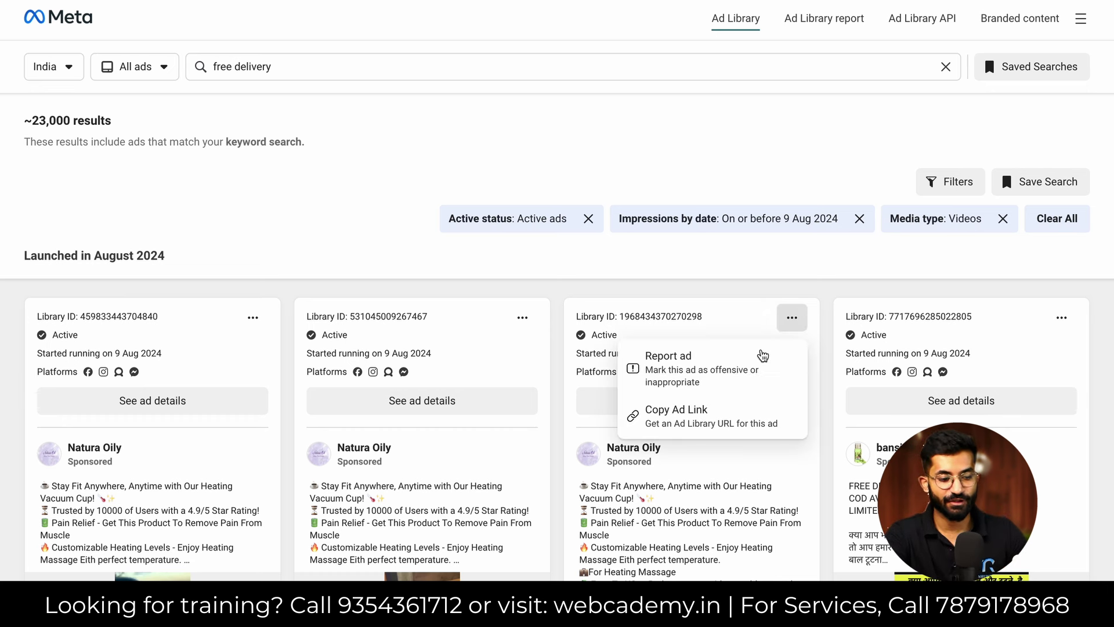
pyautogui.click(694, 425)
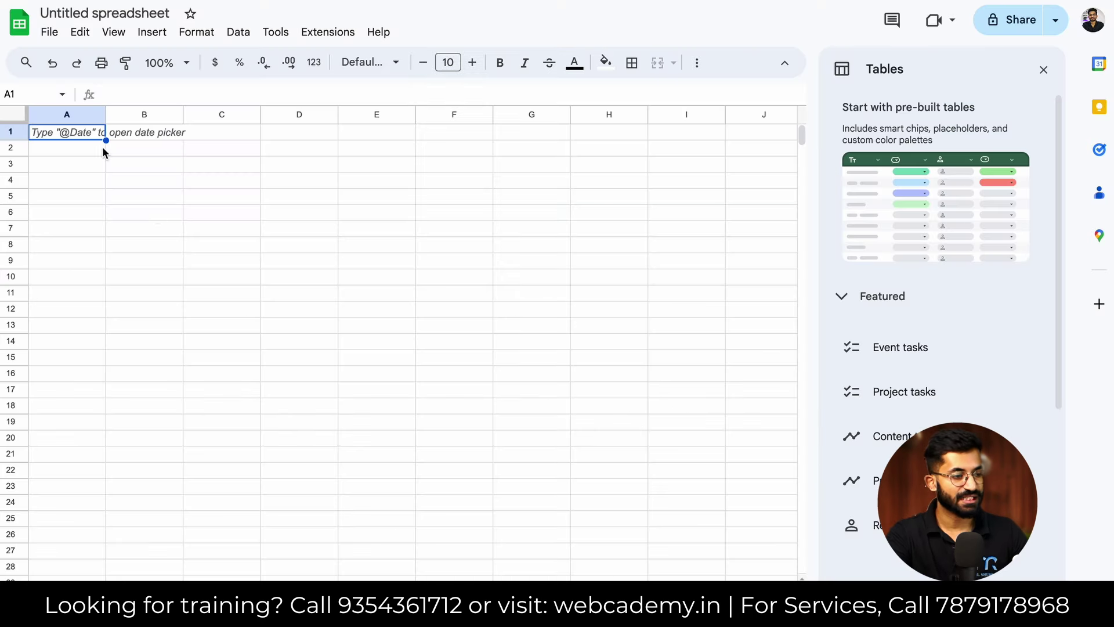
pyautogui.click(139, 152)
pyautogui.hotkey('ctrl', 'v')
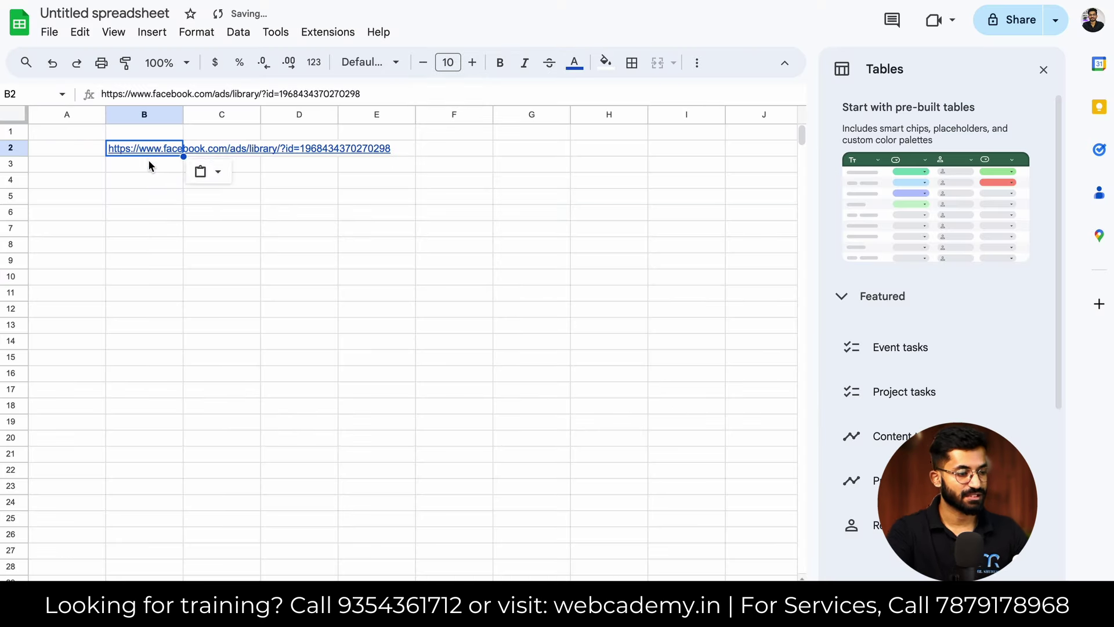
pyautogui.click(149, 168)
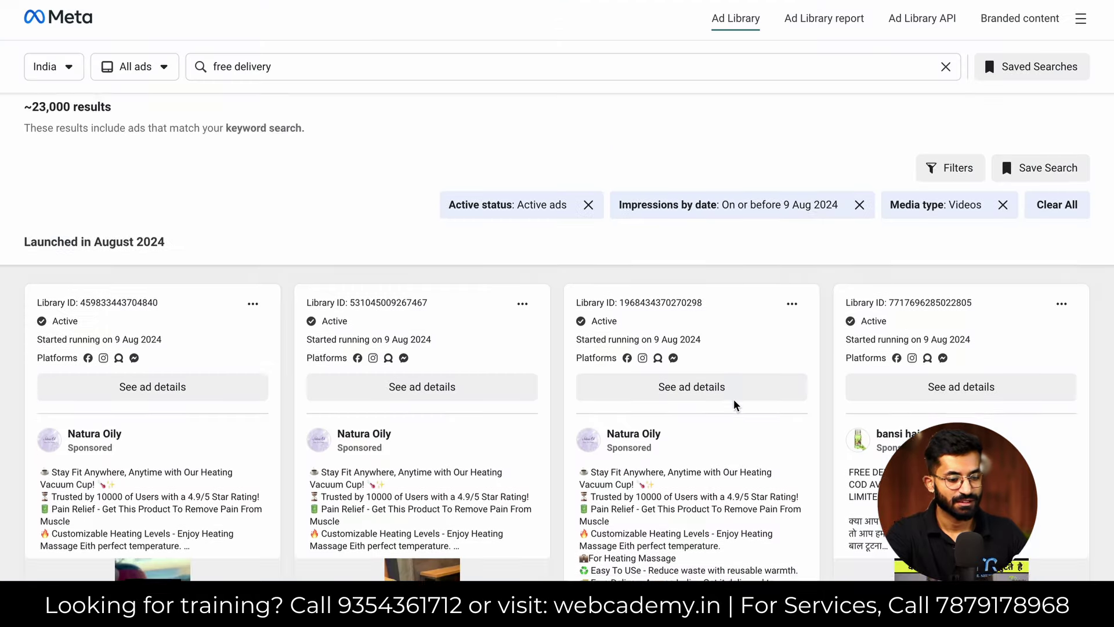
# Step: Open the Natura Oily ad's shop page from Meta Ad Library and paste its product URL into cell D2 in Google Sheets
pyautogui.scroll(-2, 735, 405)
pyautogui.click(776, 545)
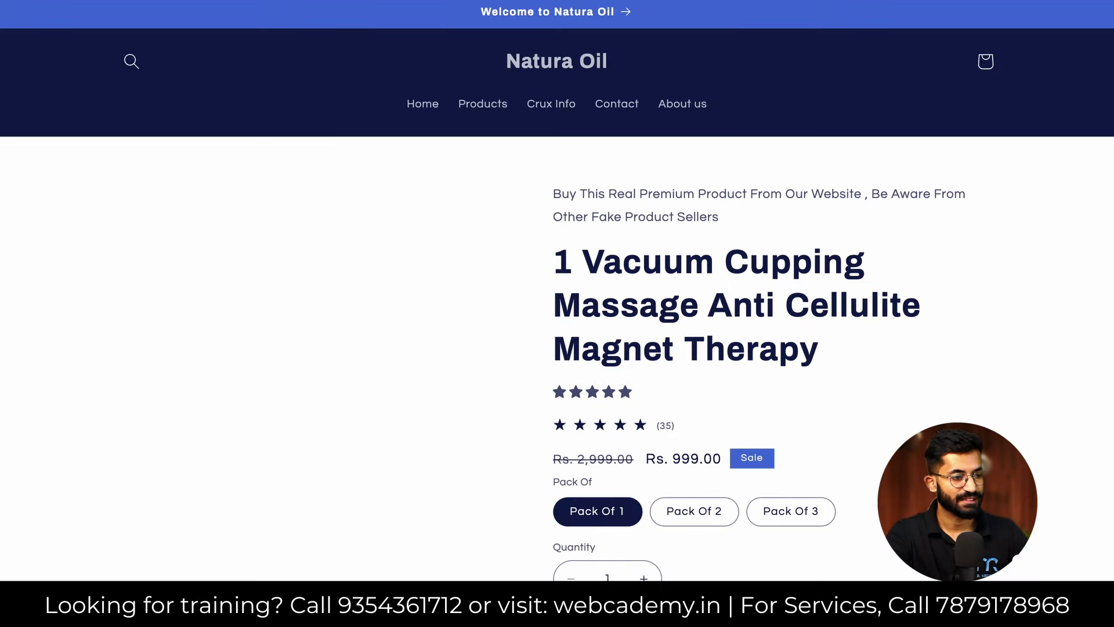
pyautogui.scroll(-1, 600, 321)
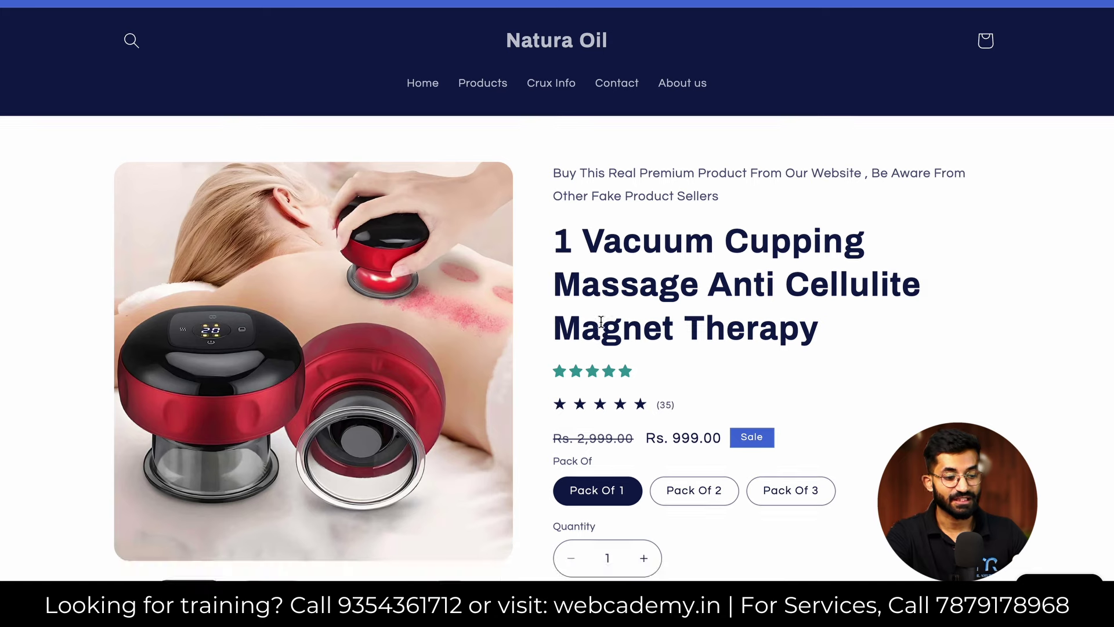
pyautogui.moveTo(672, 439); pyautogui.dragTo(700, 439)
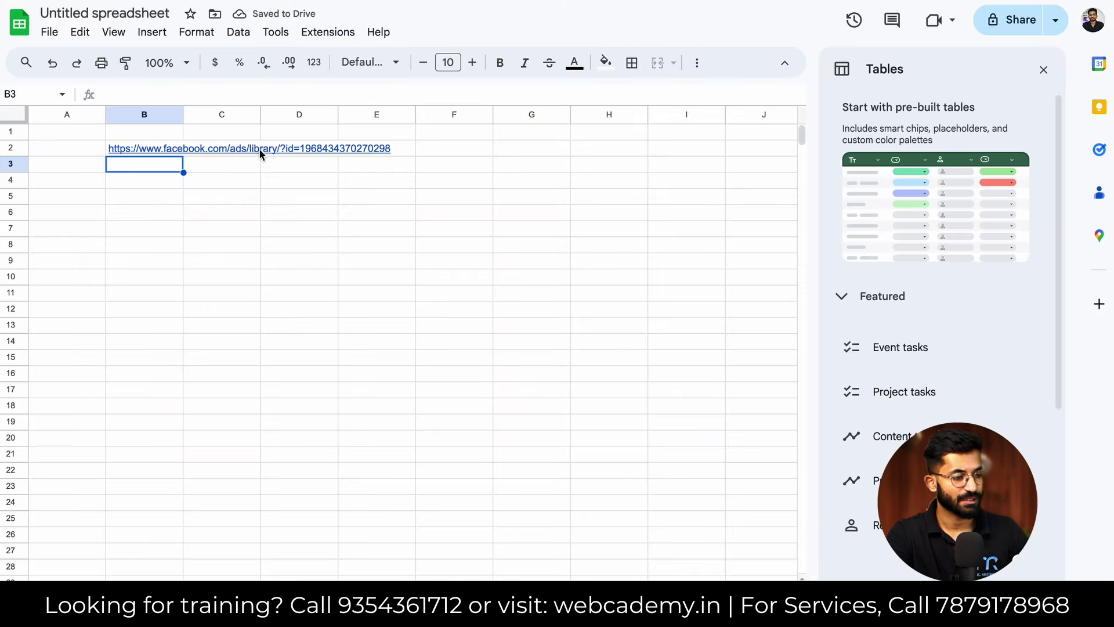
pyautogui.click(286, 148)
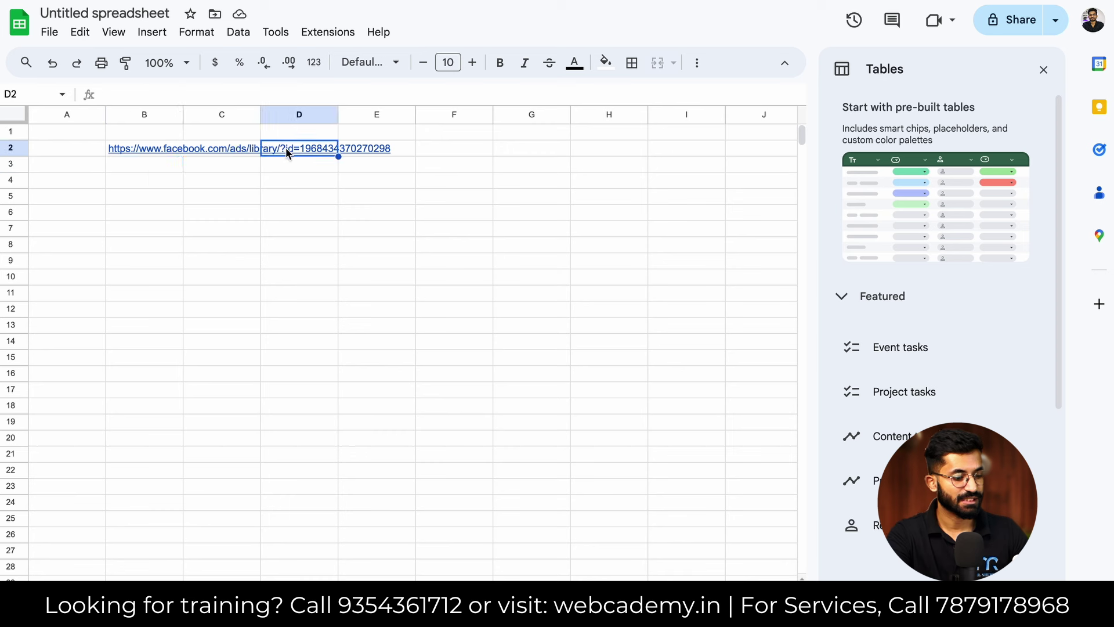
pyautogui.hotkey('ctrl', 'v')
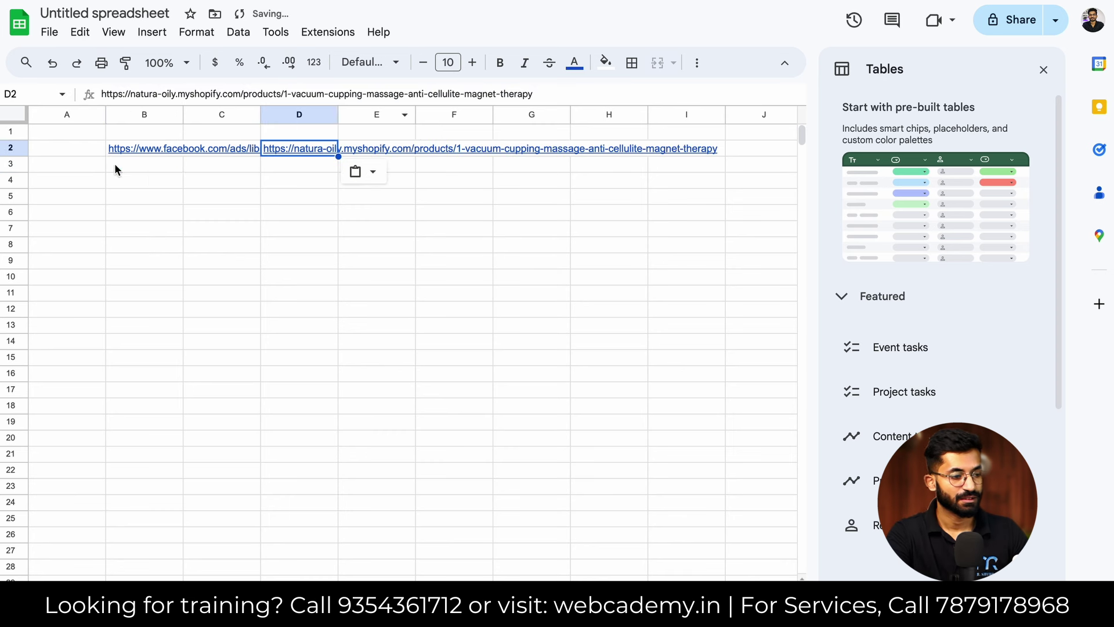
# Step: Label the two link columns by entering "Seller Link" in cell B1 and "Product Link" in cell D1
pyautogui.click(127, 138)
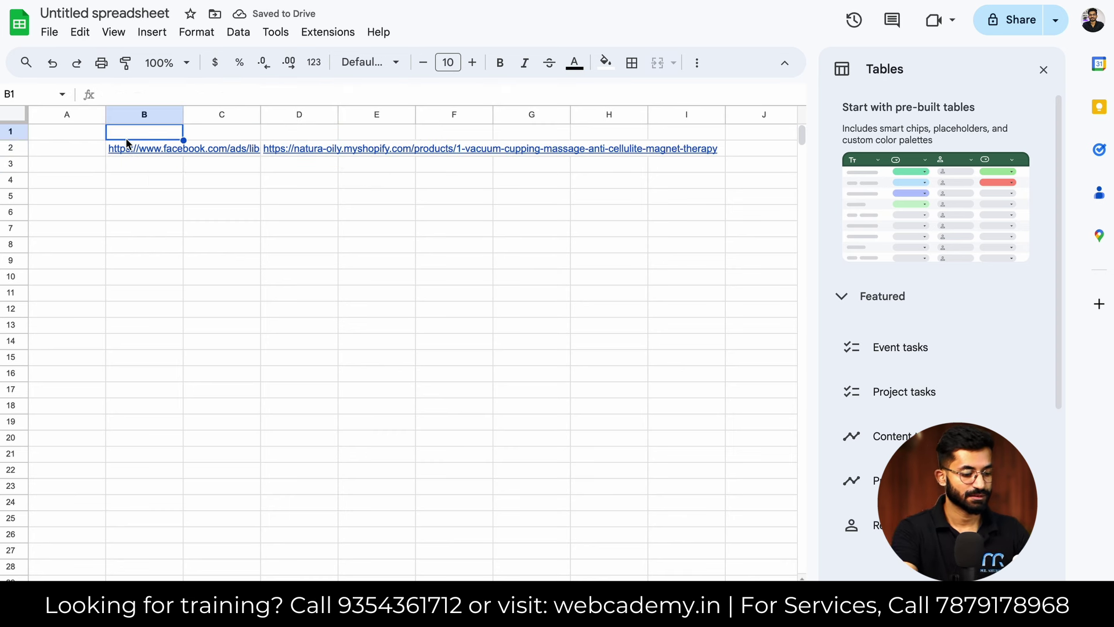
pyautogui.write('Seller Link')
pyautogui.click(289, 135)
pyautogui.write('Product L')
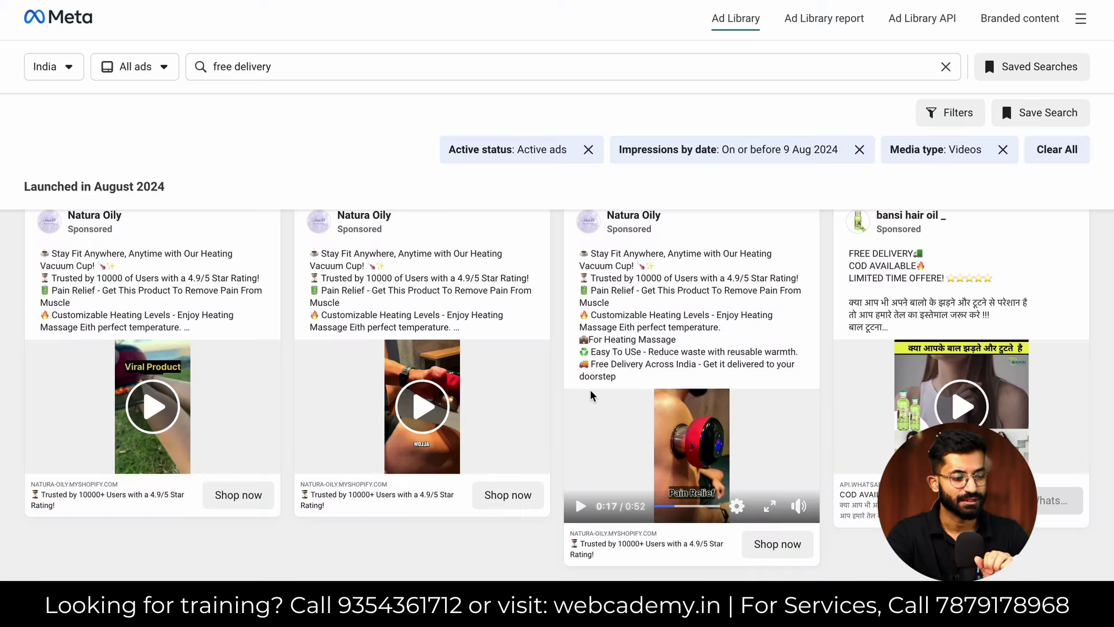
# Step: Return to Meta Ad Library, review the third Natura Oily ad and preview the bansi hair oil video ad
pyautogui.scroll(3, 554, 421)
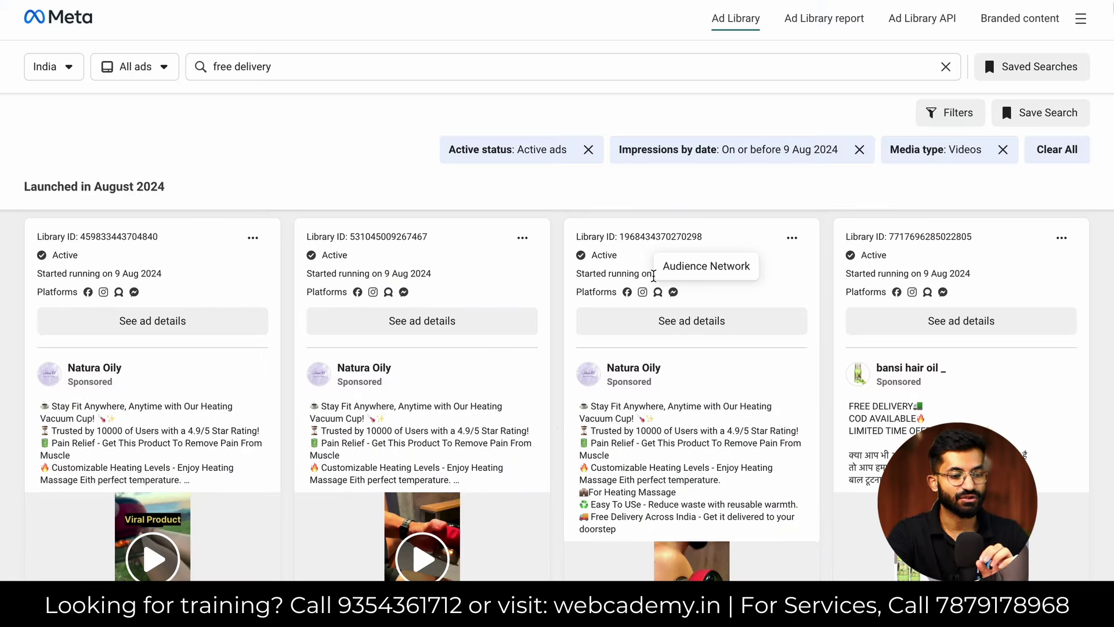
pyautogui.scroll(-3, 812, 348)
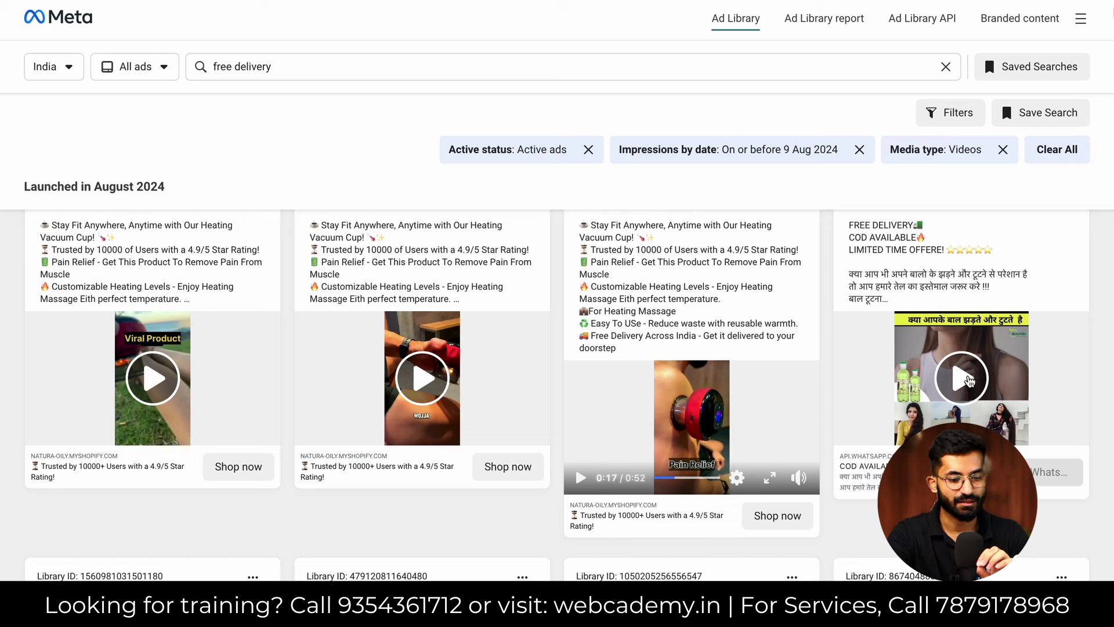
pyautogui.scroll(1, 929, 406)
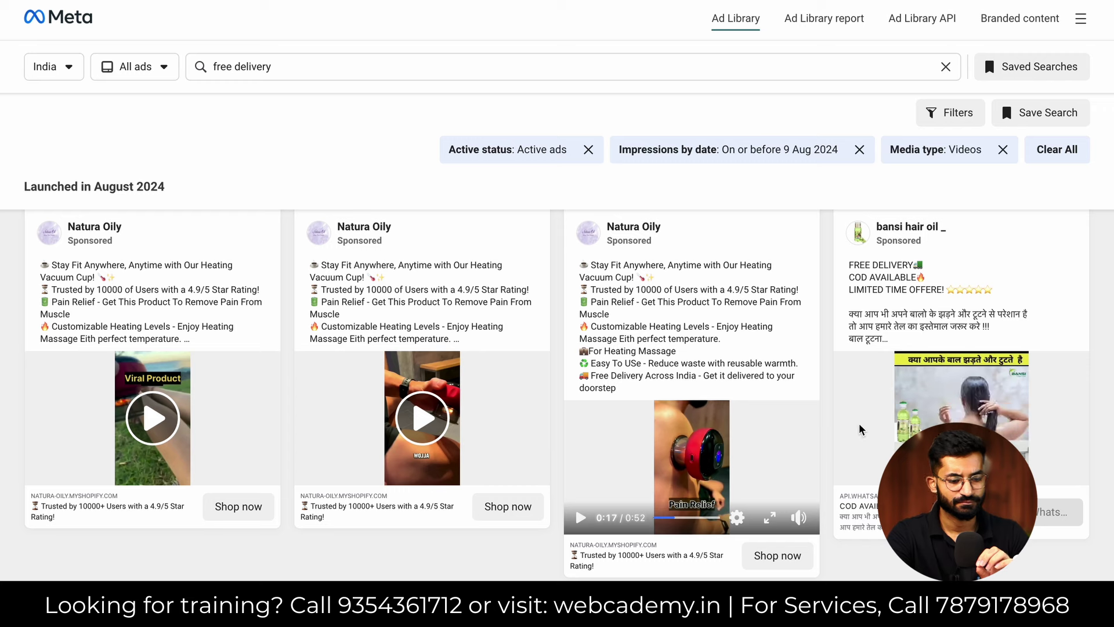
pyautogui.click(848, 468)
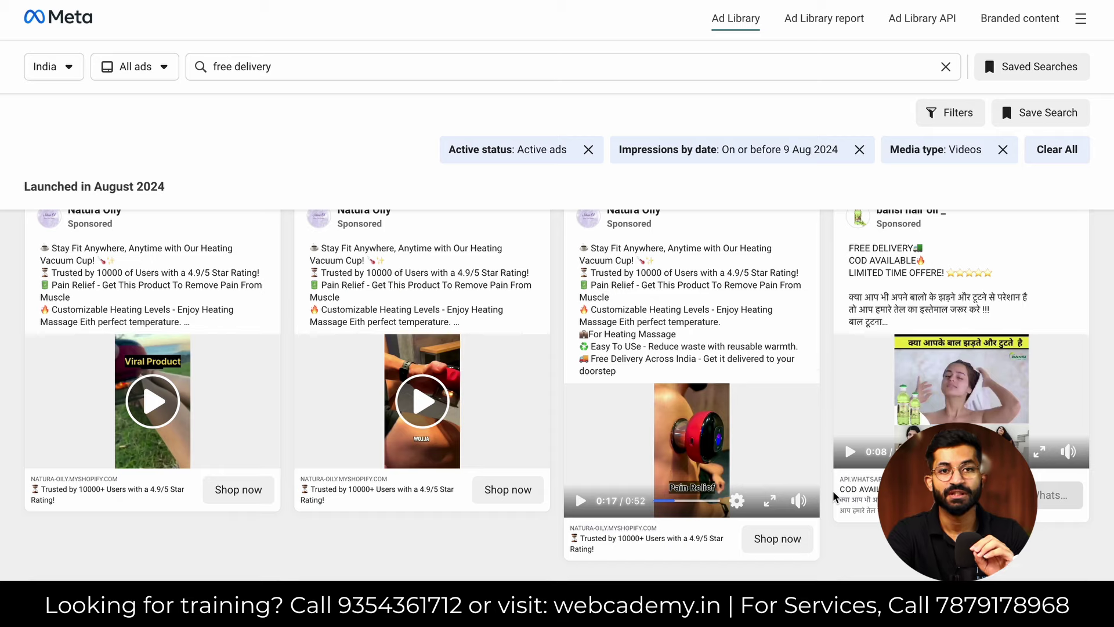
# Step: Examine further August 2024 video ads in the "free delivery" results for product ideas, including the Chef Wow cookware video
pyautogui.scroll(-1, 835, 497)
pyautogui.scroll(-5, 835, 497)
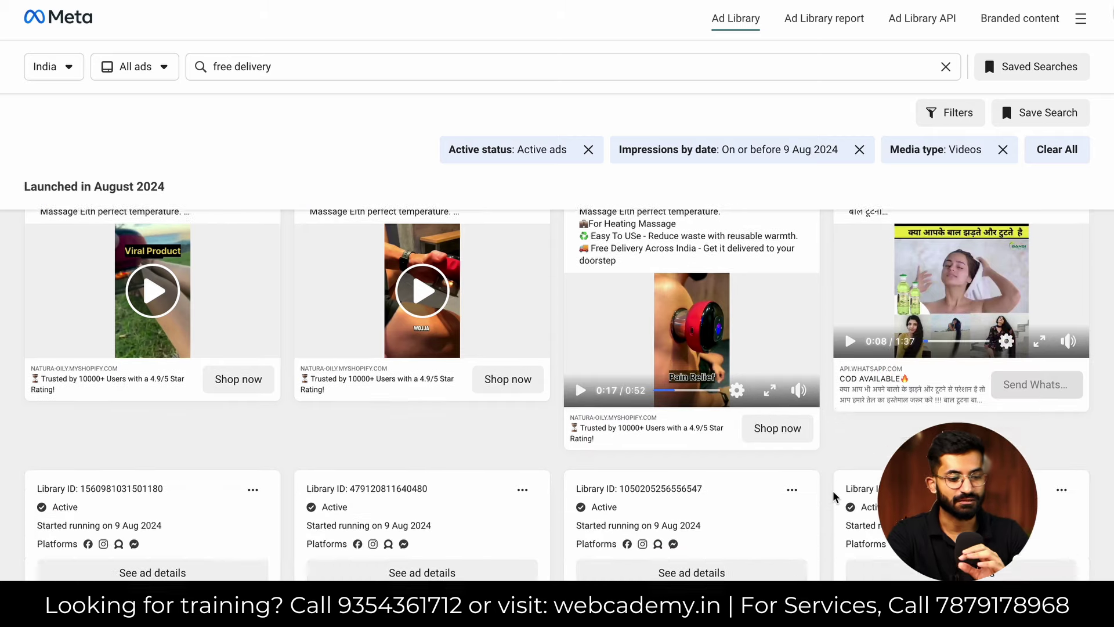
pyautogui.scroll(-4, 834, 497)
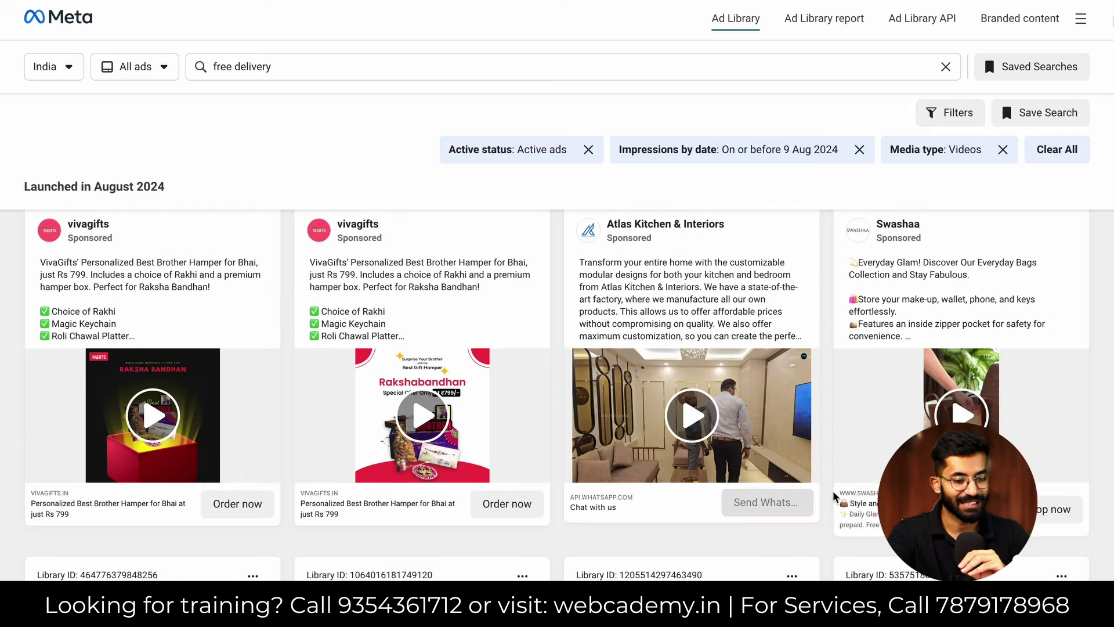
pyautogui.scroll(-15, 904, 424)
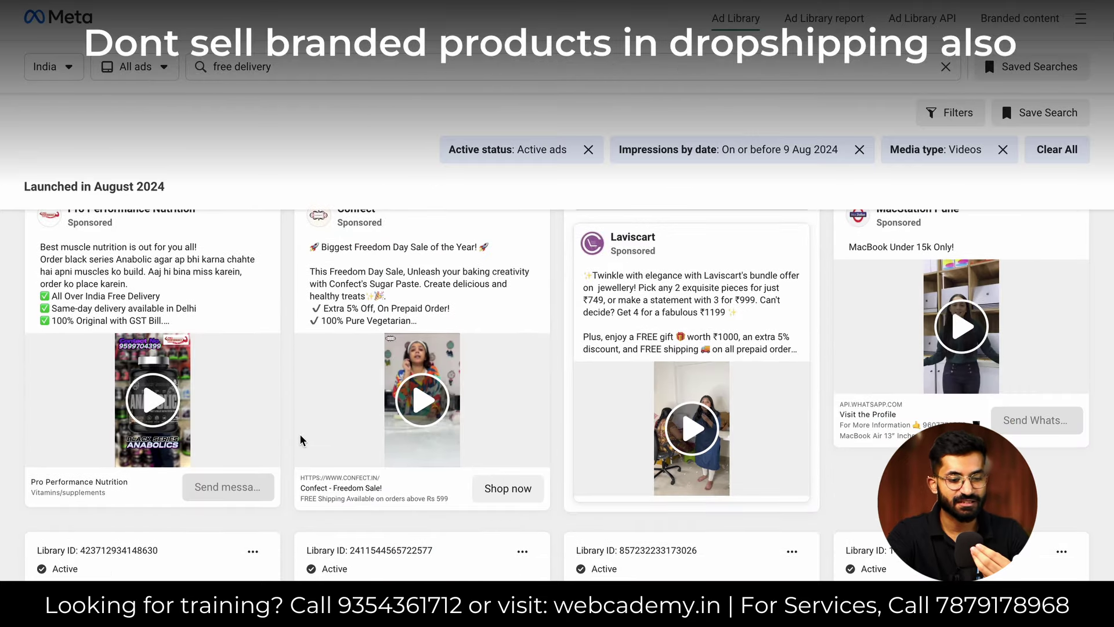
pyautogui.scroll(-1, 301, 439)
pyautogui.scroll(-10, 302, 439)
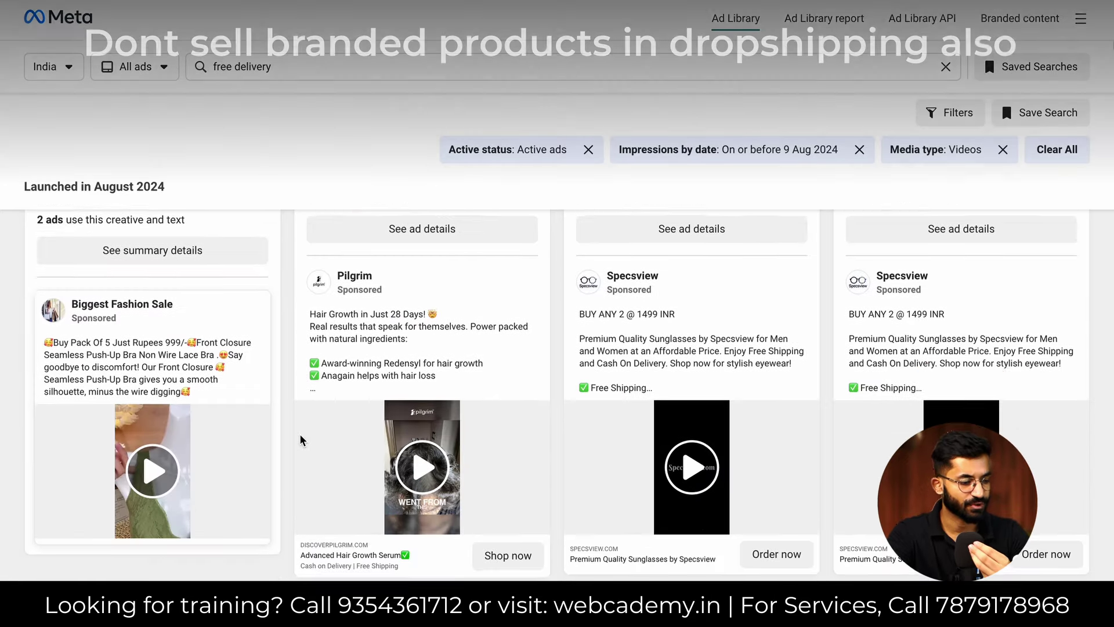
pyautogui.scroll(-8, 718, 417)
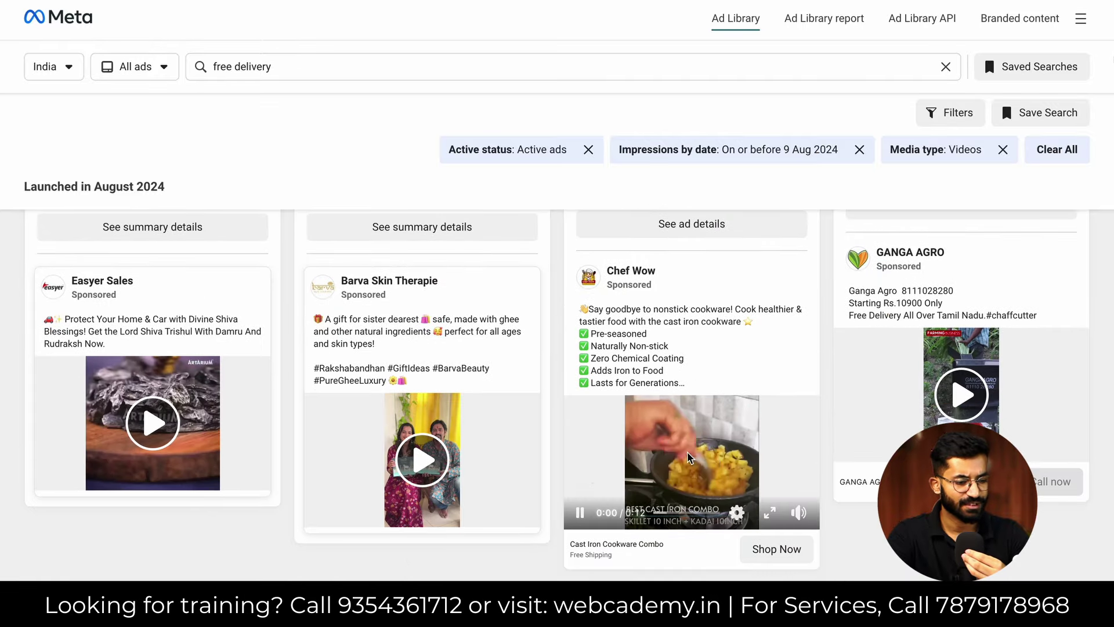
pyautogui.scroll(-1, 554, 481)
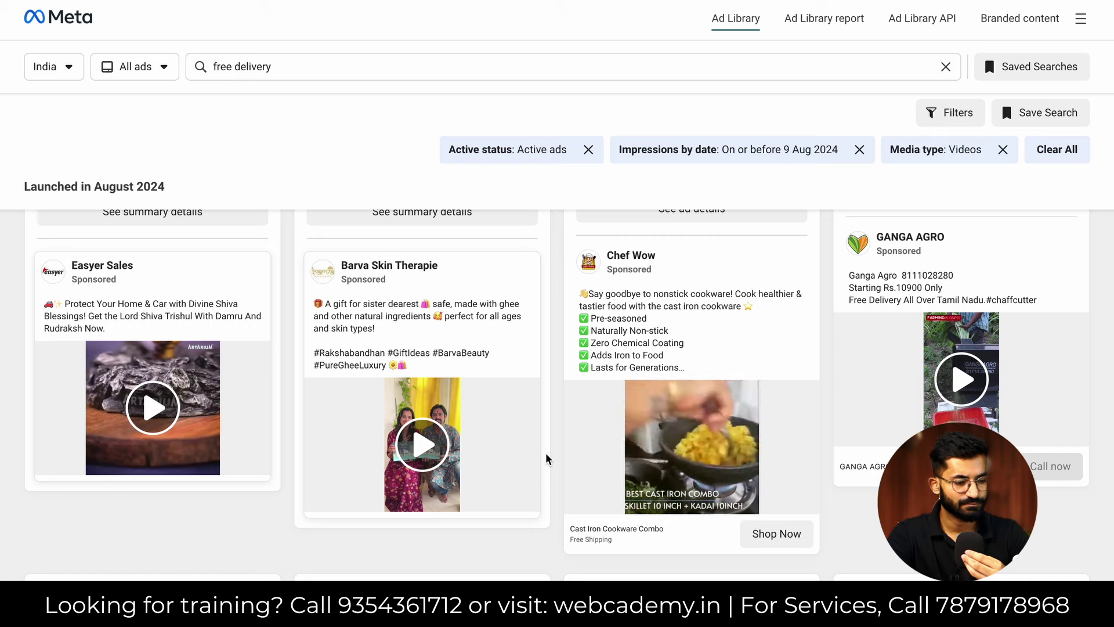
pyautogui.scroll(-1, 553, 464)
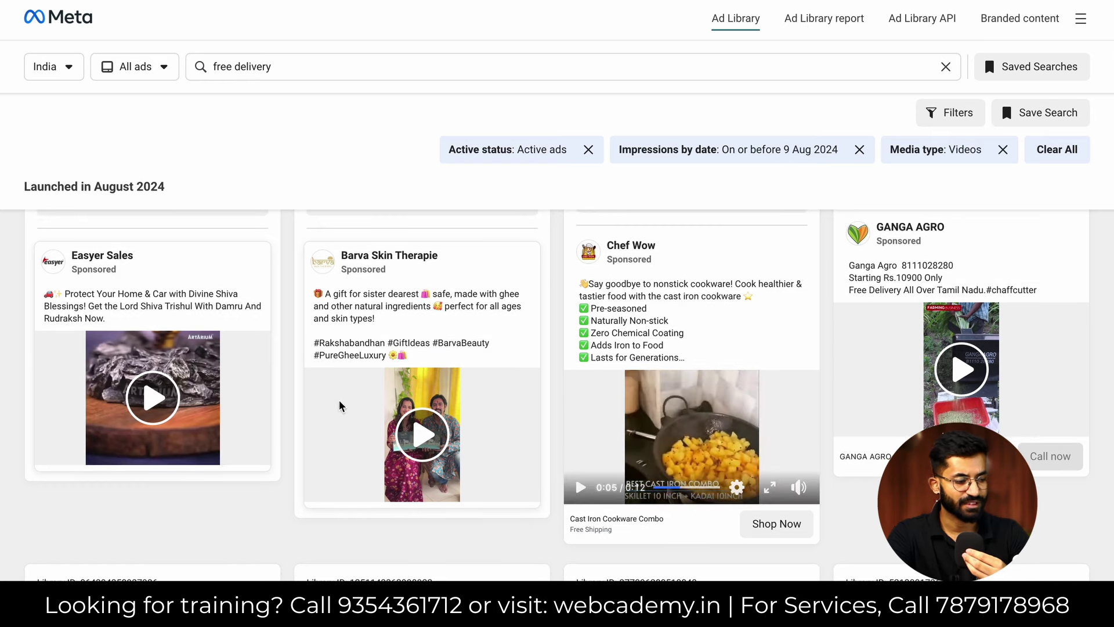
# Step: Play the Easyer Sales Lord Shiva Trishul video ad and check its start date and how many ads share the creative
pyautogui.click(152, 397)
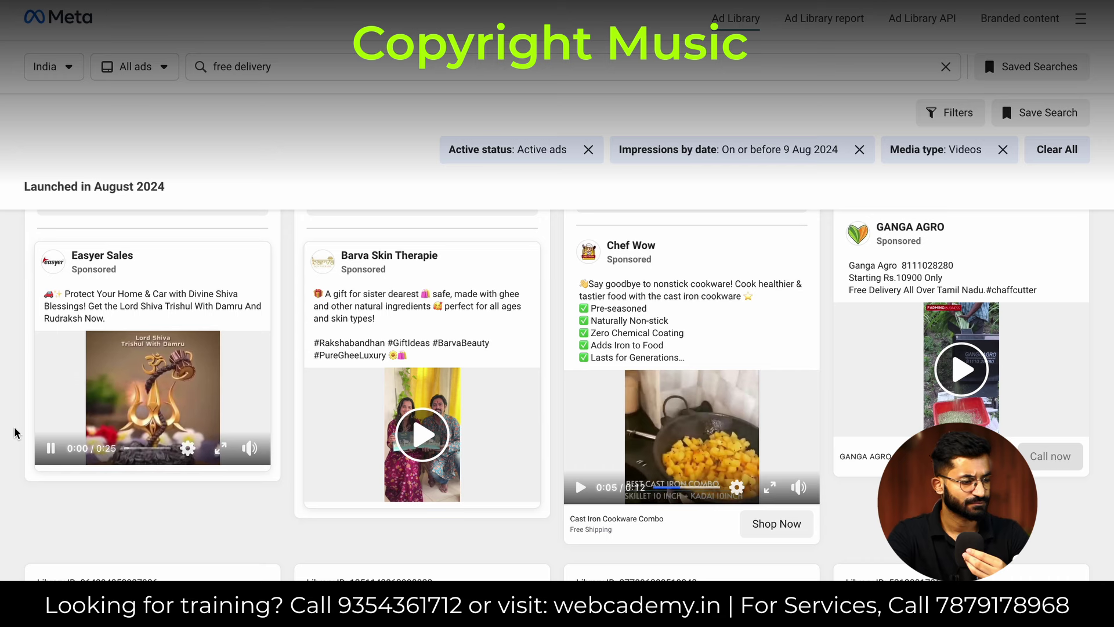
pyautogui.scroll(1, 16, 433)
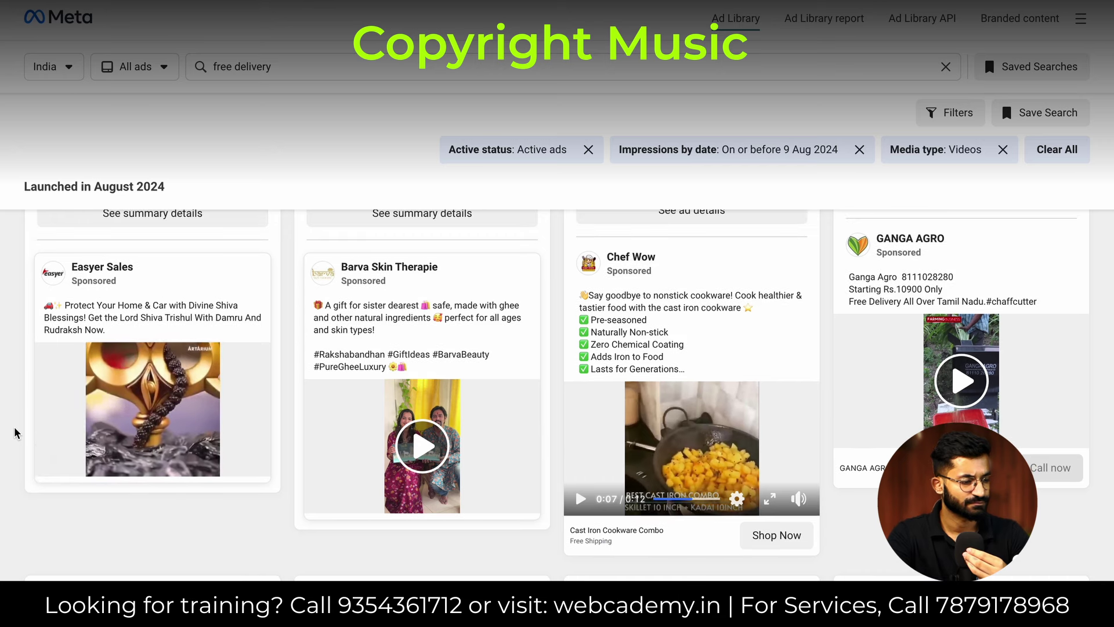
pyautogui.scroll(2, 16, 433)
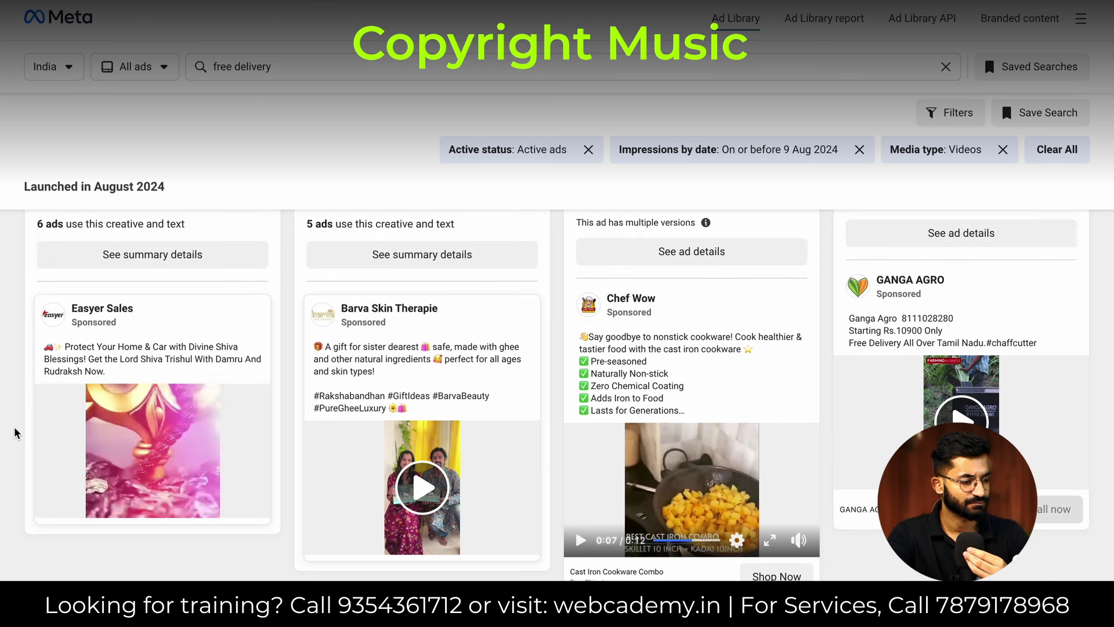
pyautogui.scroll(-1, 15, 433)
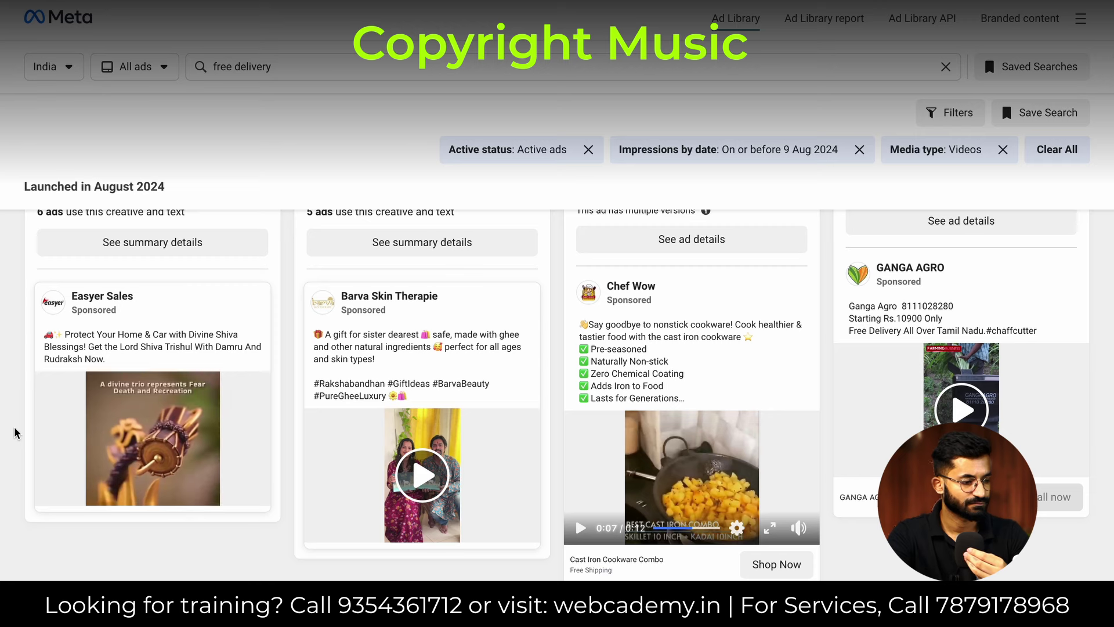
pyautogui.scroll(3, 16, 432)
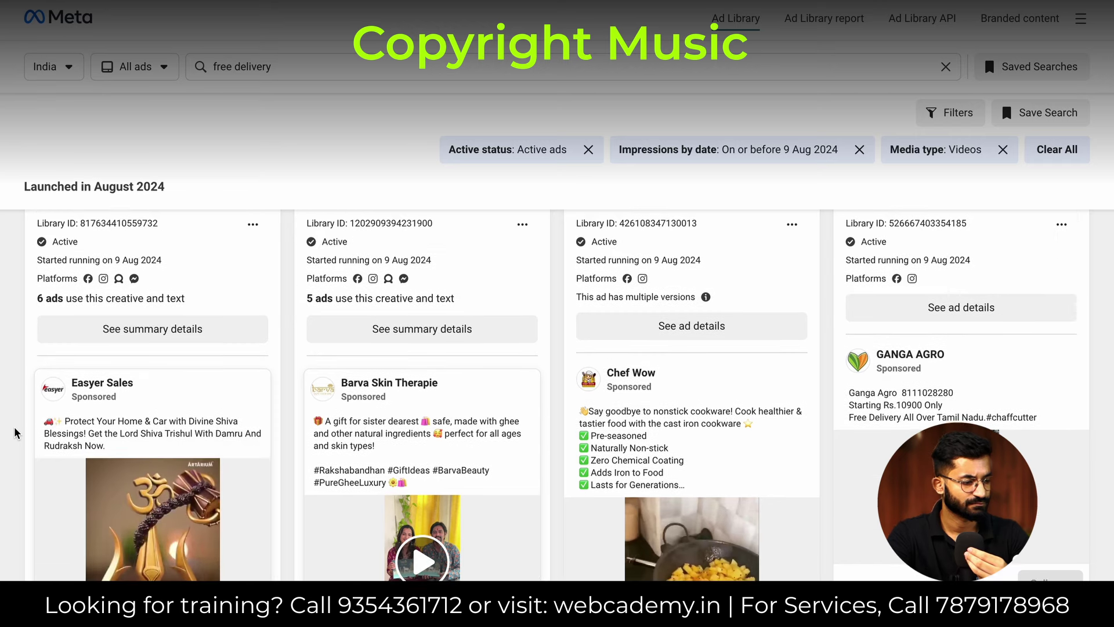
pyautogui.scroll(-2, 16, 432)
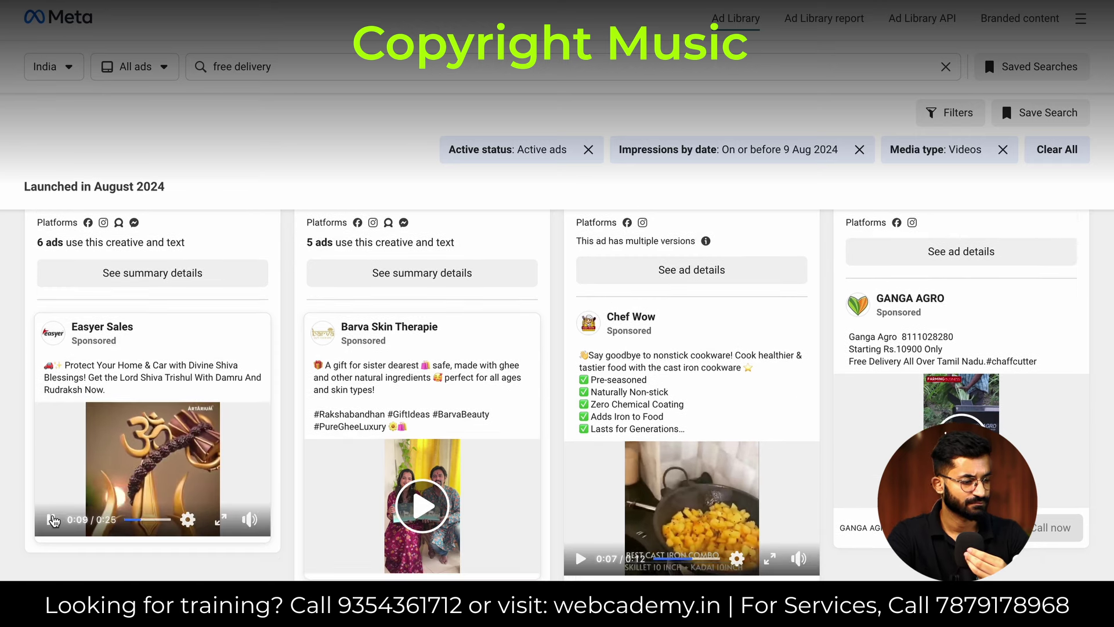
# Step: Paste the Easyer Sales ad's link into cell B4 in Google Sheets and view the Lord Shiva Trishul product page
pyautogui.scroll(5, 204, 356)
pyautogui.click(253, 313)
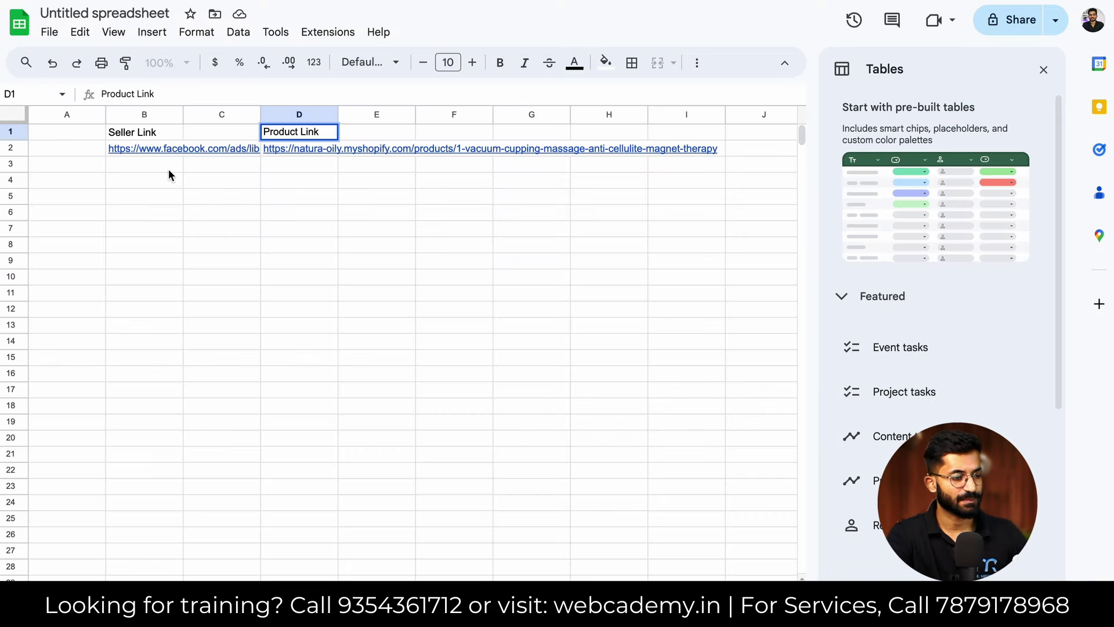
pyautogui.click(153, 185)
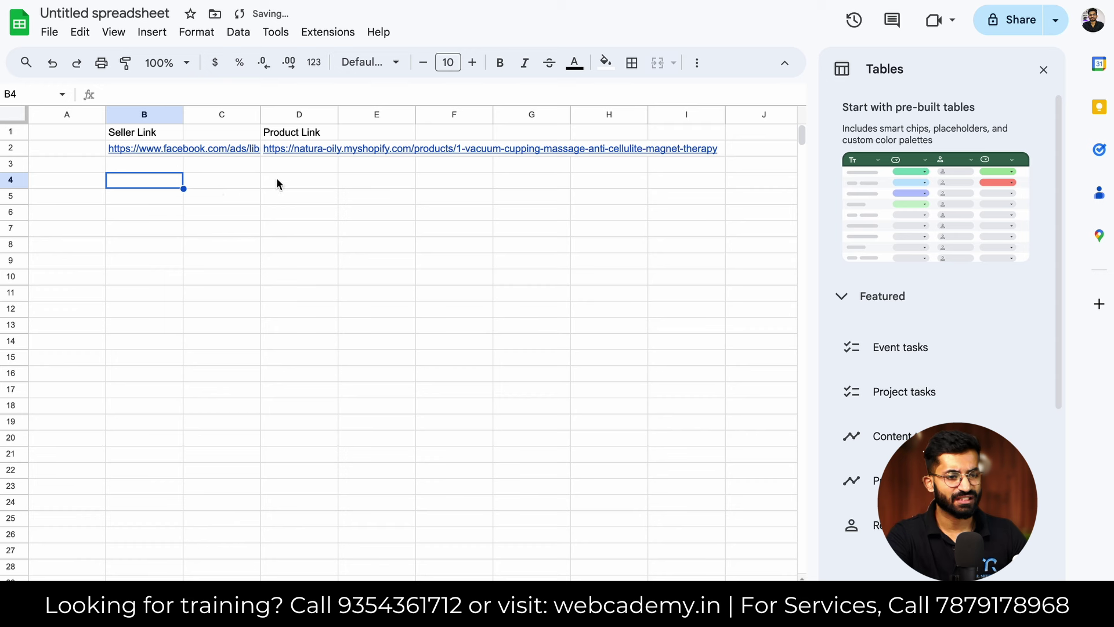
pyautogui.hotkey('ctrl', 'v')
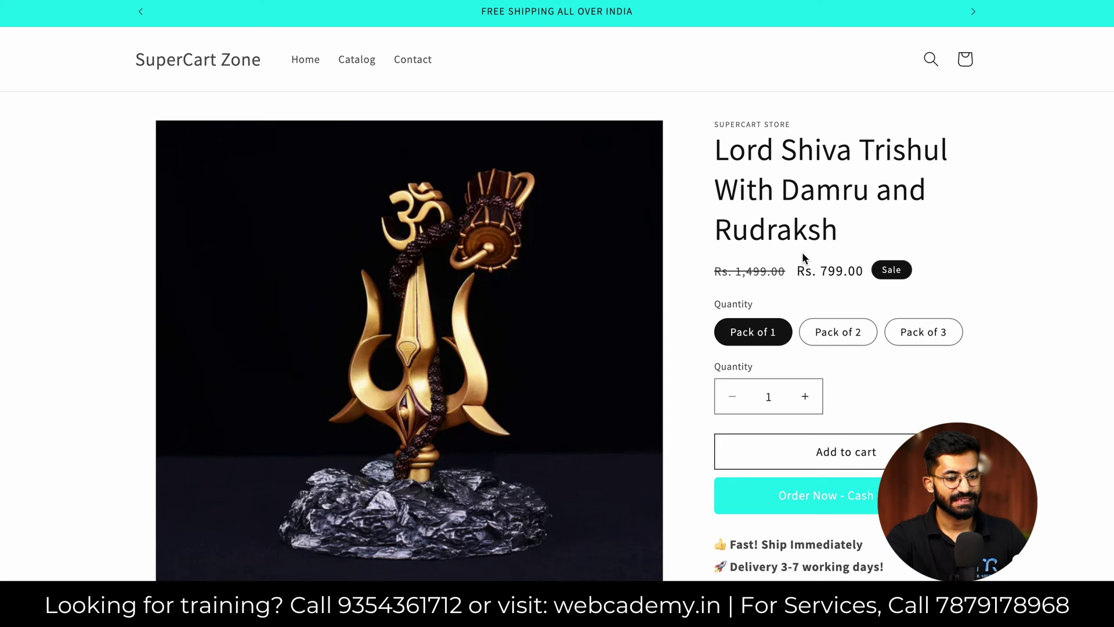
pyautogui.scroll(-1, 823, 269)
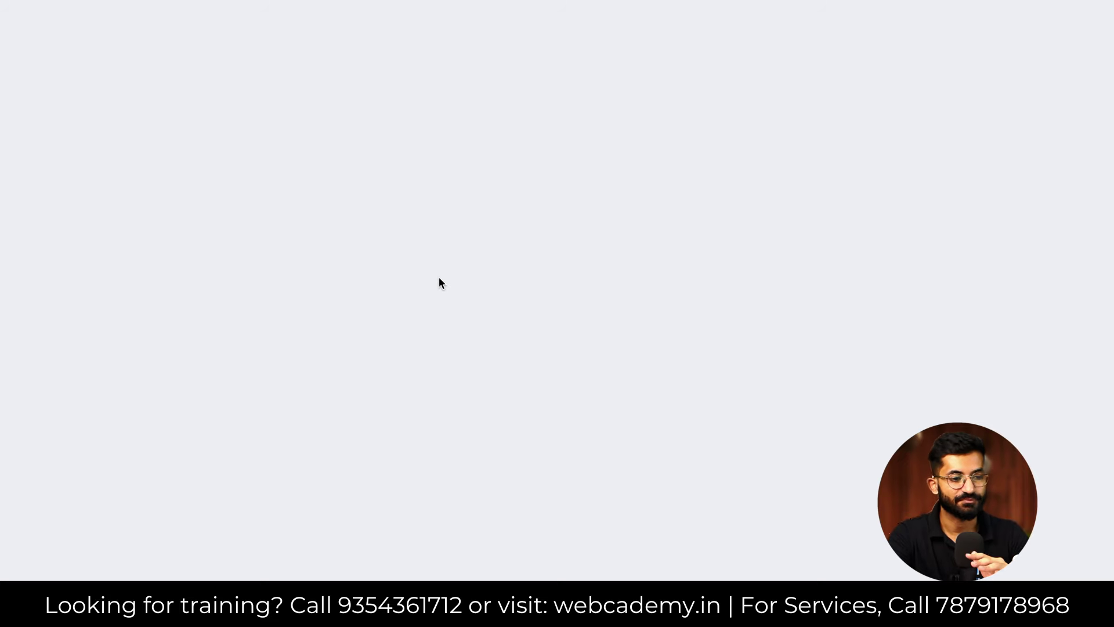
# Step: Review the start dates of the Easyer Sales ad versions in the summary data and close the summary
pyautogui.scroll(-1, 550, 290)
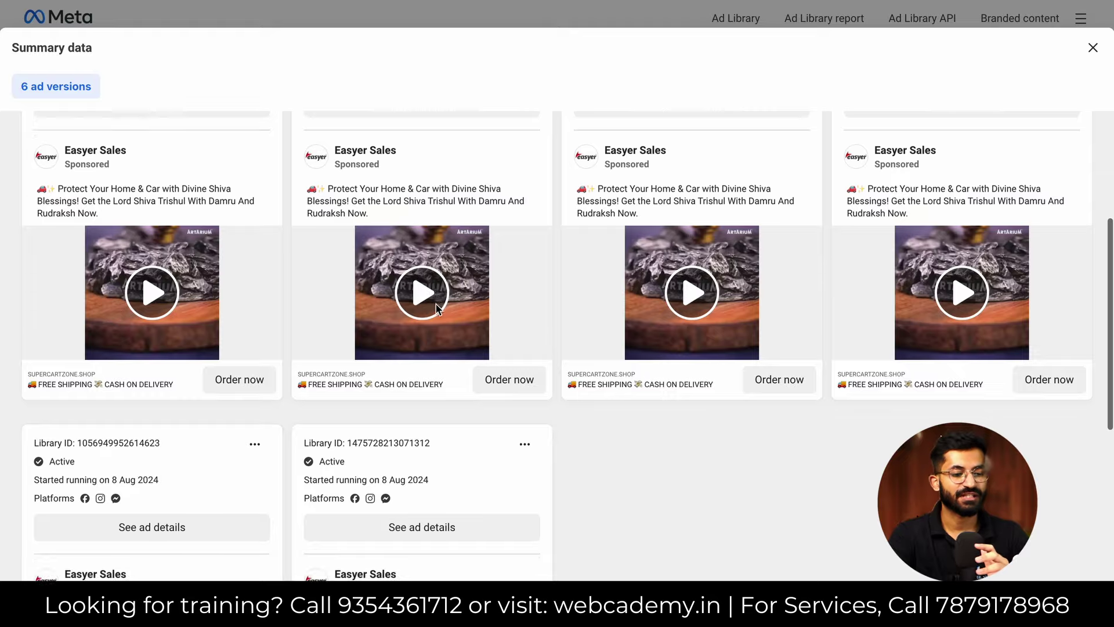
pyautogui.scroll(3, 550, 233)
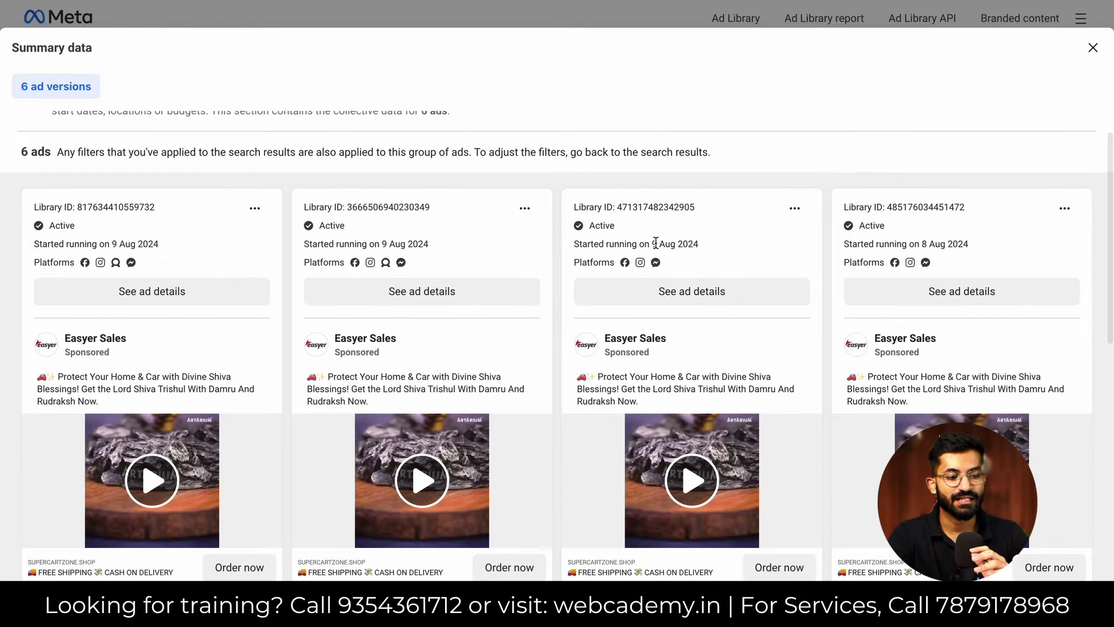
pyautogui.click(1092, 48)
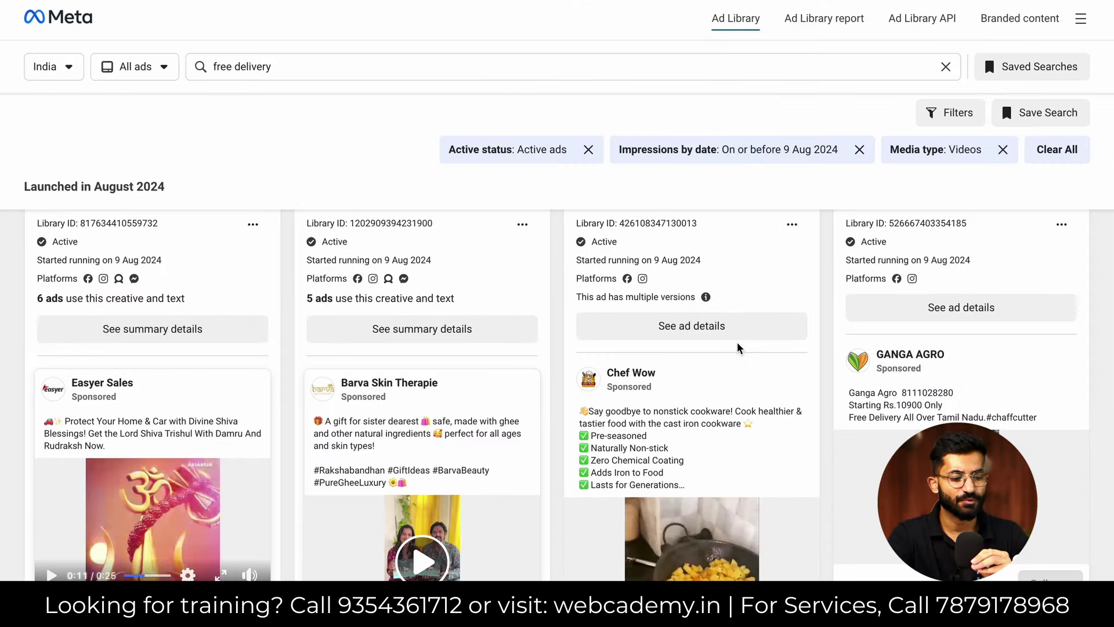
# Step: Examine further August 2024 video ads in the "free delivery" results, past the Dream Malls, Macadve Lifestyle and Primechoice ads
pyautogui.scroll(-2, 696, 336)
pyautogui.scroll(-6, 739, 348)
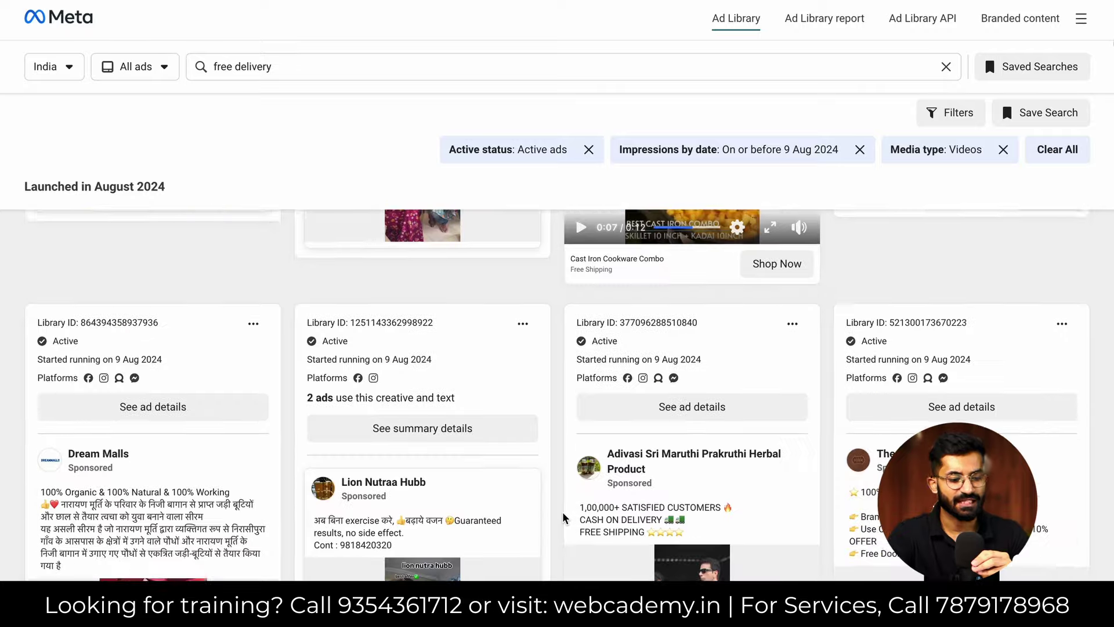
pyautogui.scroll(-2, 563, 517)
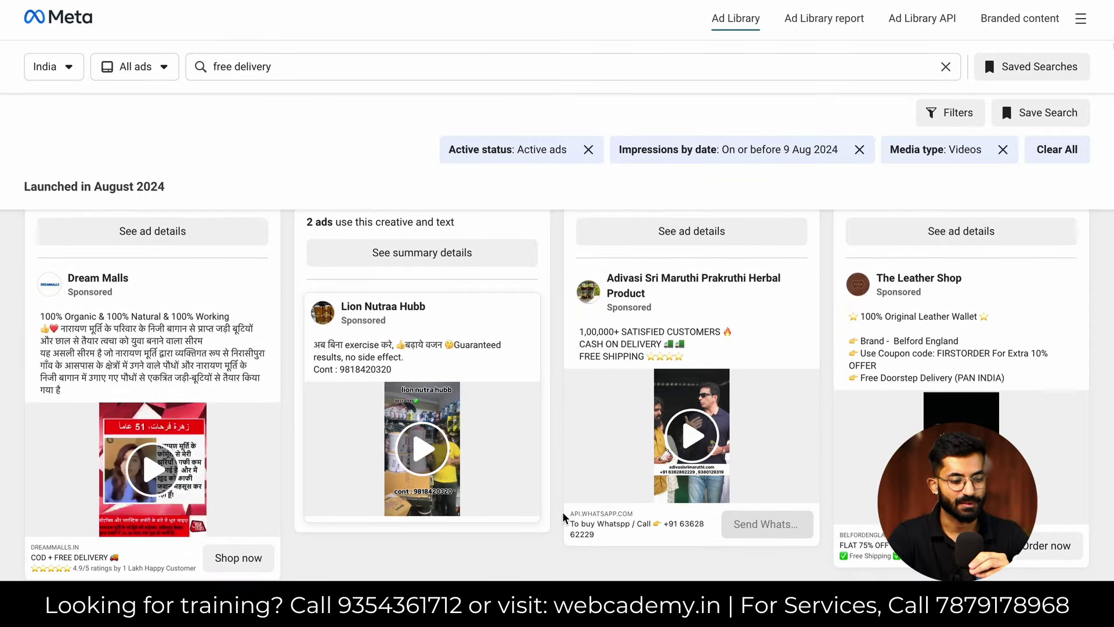
pyautogui.scroll(-6, 563, 517)
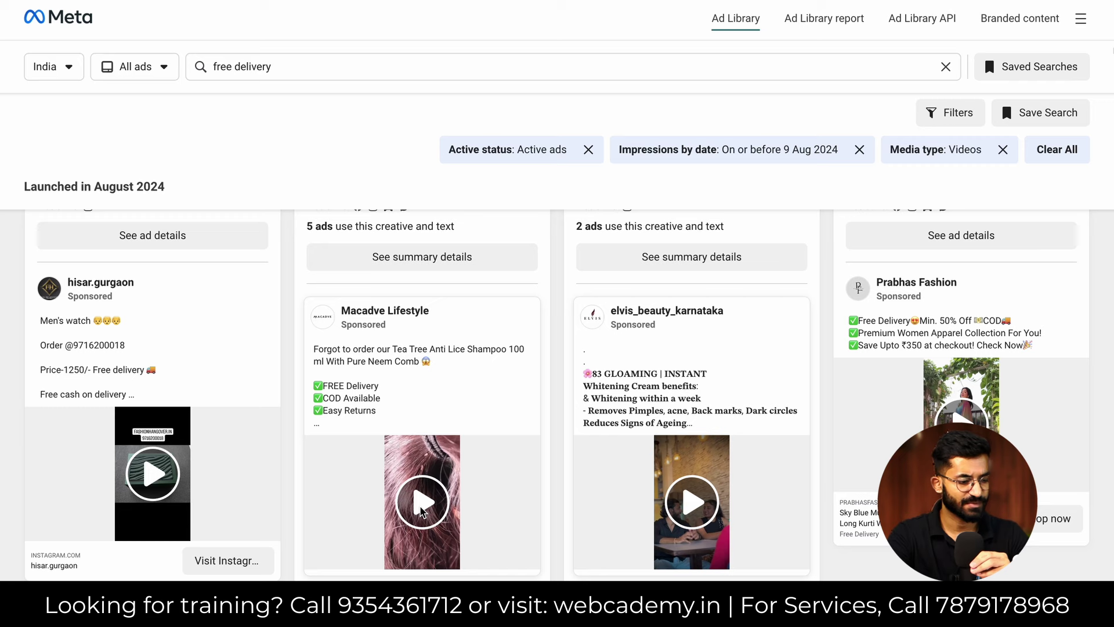
pyautogui.scroll(-10, 275, 90)
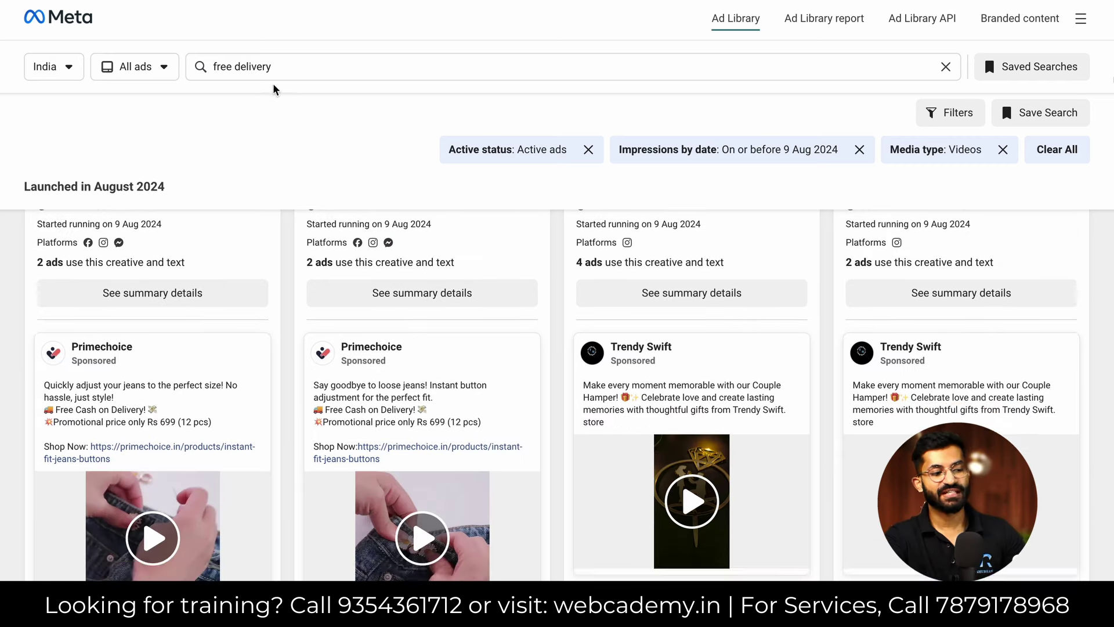
pyautogui.scroll(-5, 278, 84)
# Step: Replace the Ad Library search keyword with "cod avaialble" and run the search
pyautogui.click(280, 69)
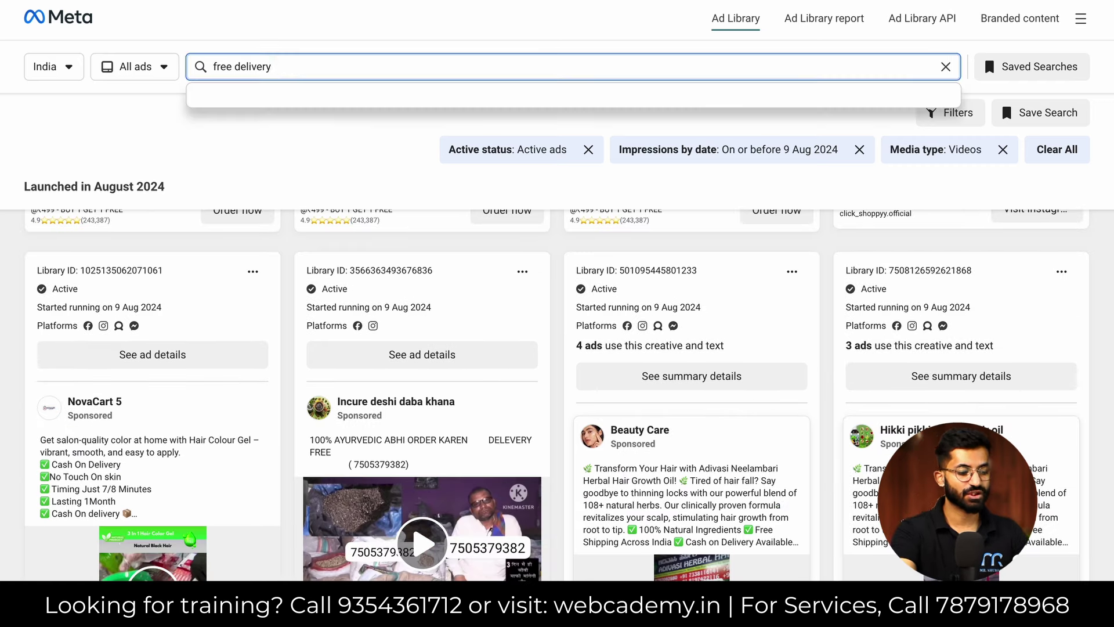
pyautogui.hotkey('ctrl', 'a')
pyautogui.press('BackSpace')
pyautogui.write('cod avai')
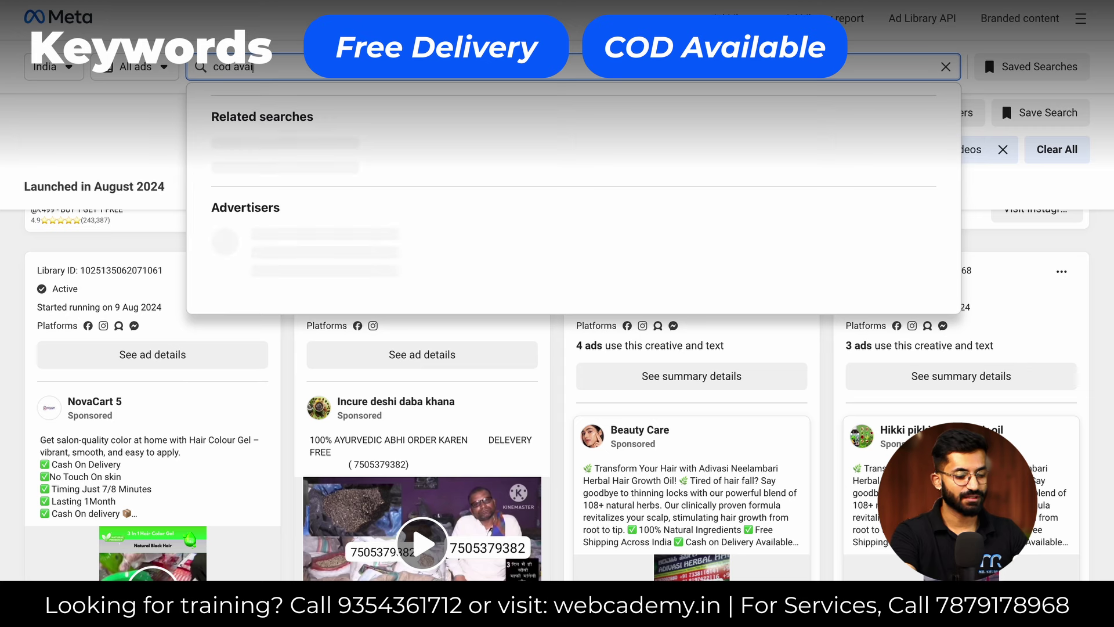
pyautogui.write('lab')
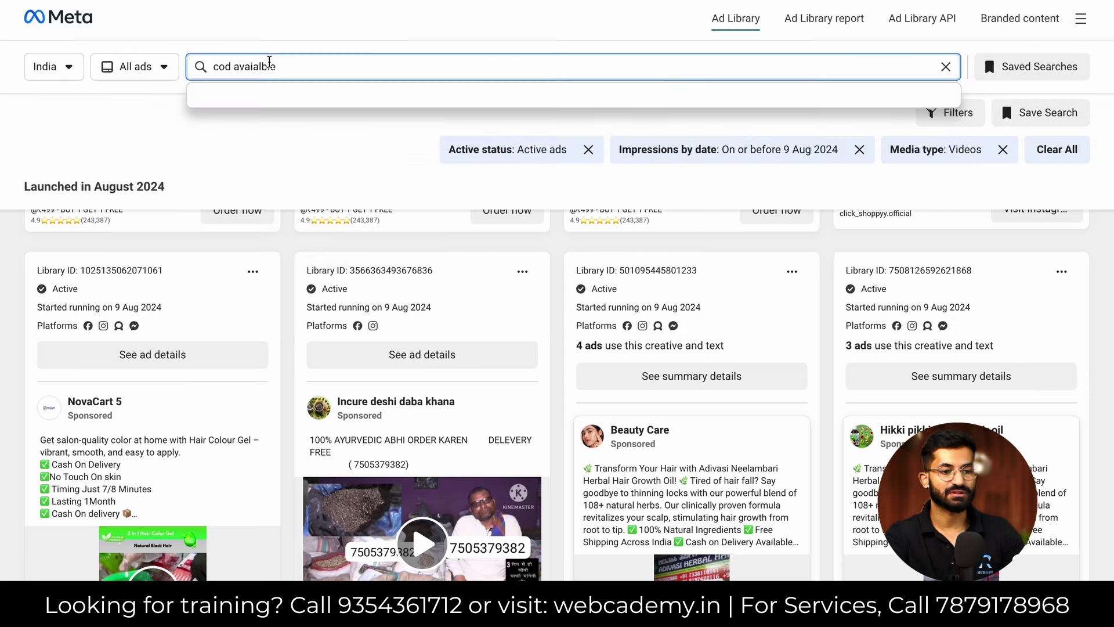
pyautogui.press('Return')
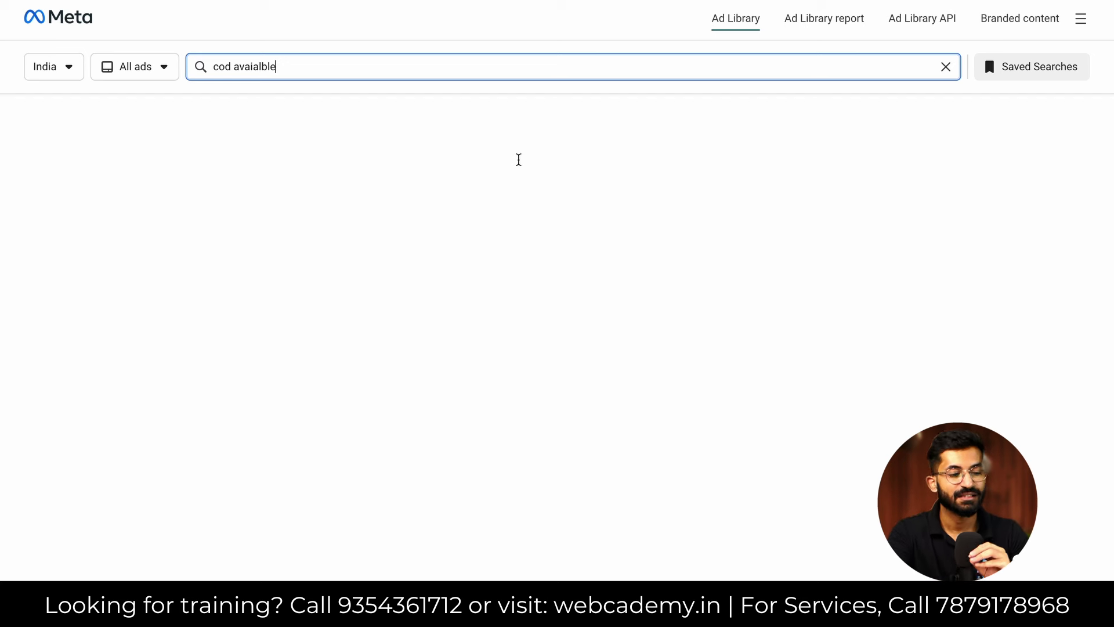
pyautogui.click(374, 61)
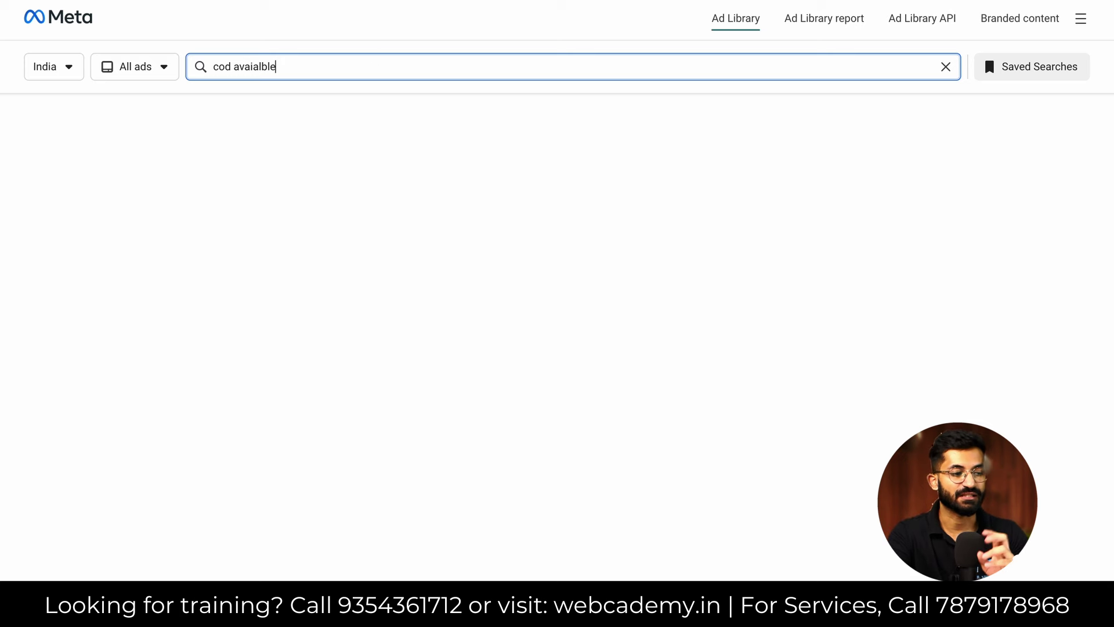
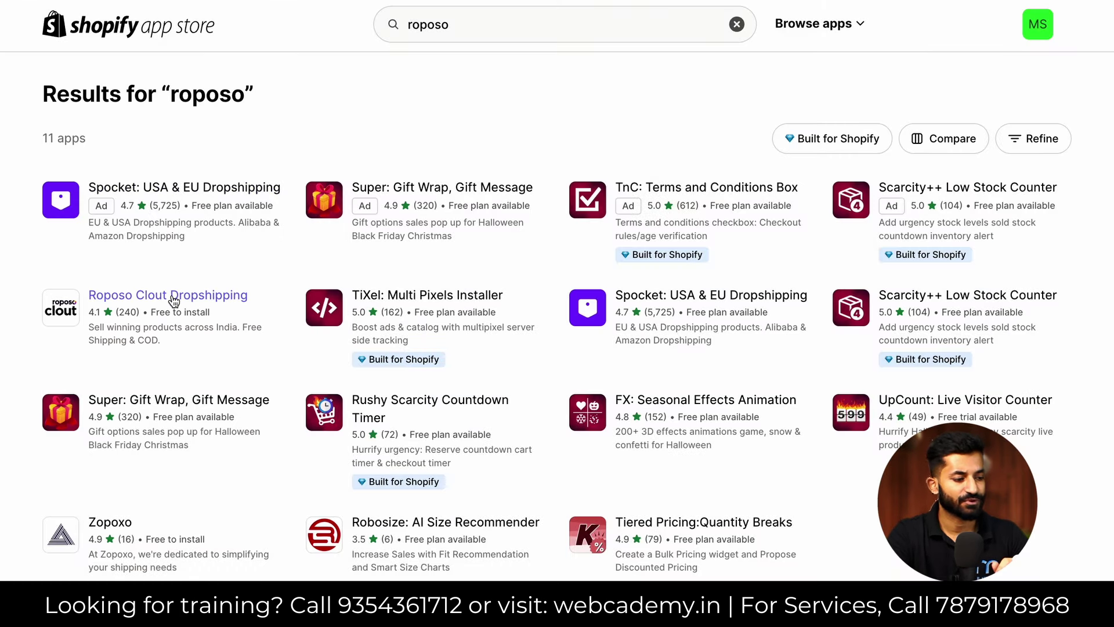
# Step: Open the Roposo Clout Dropshipping listing from the Shopify App Store results and install the app on the store
pyautogui.click(173, 300)
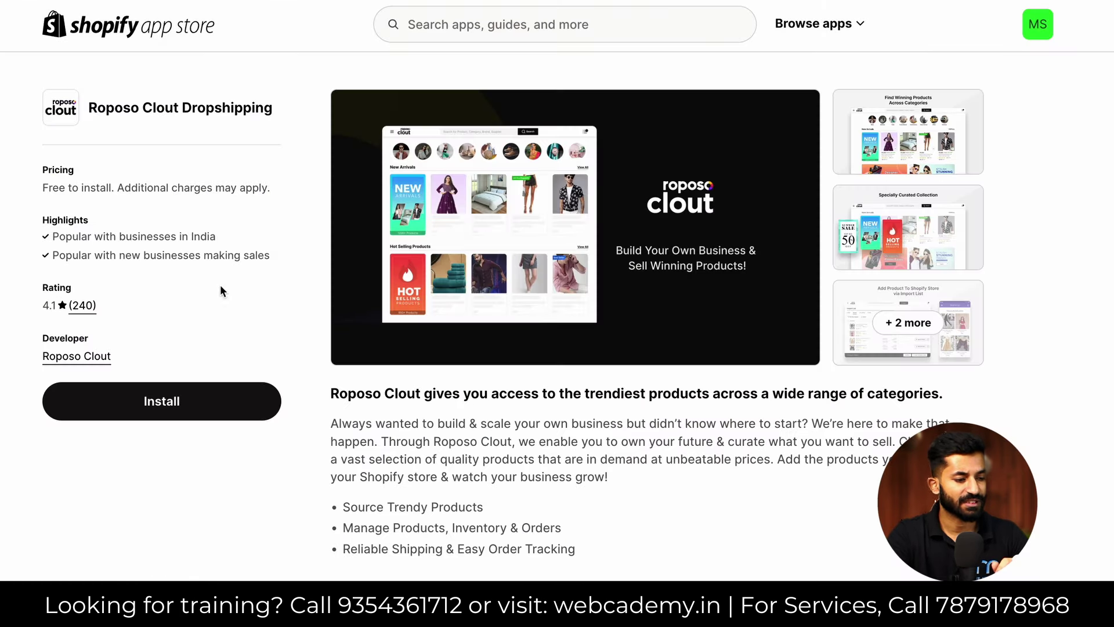
pyautogui.click(171, 413)
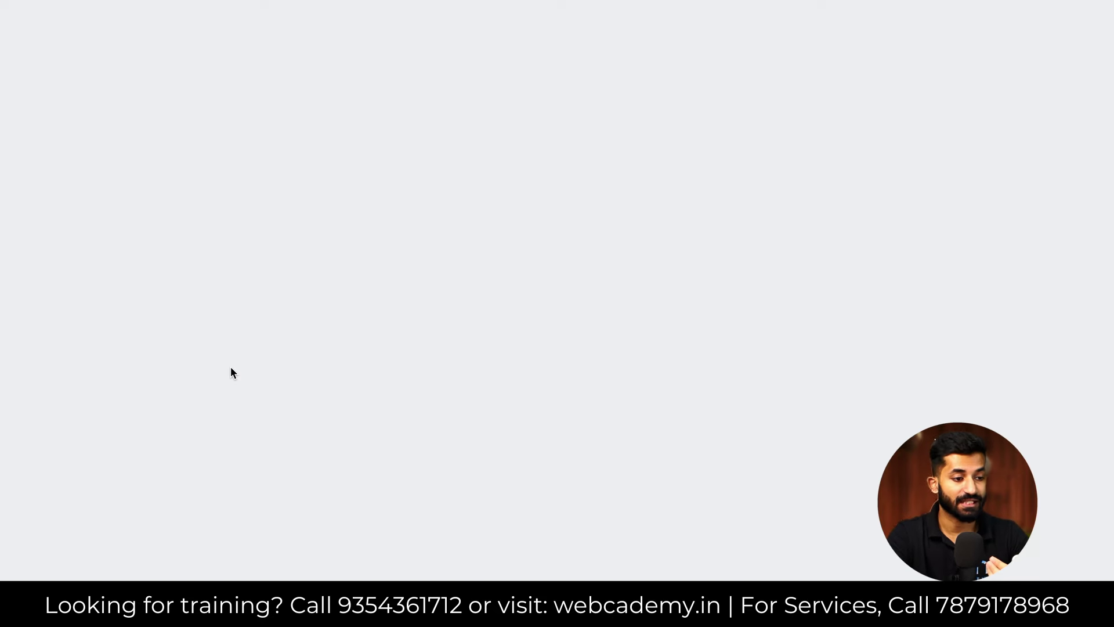
pyautogui.click(847, 367)
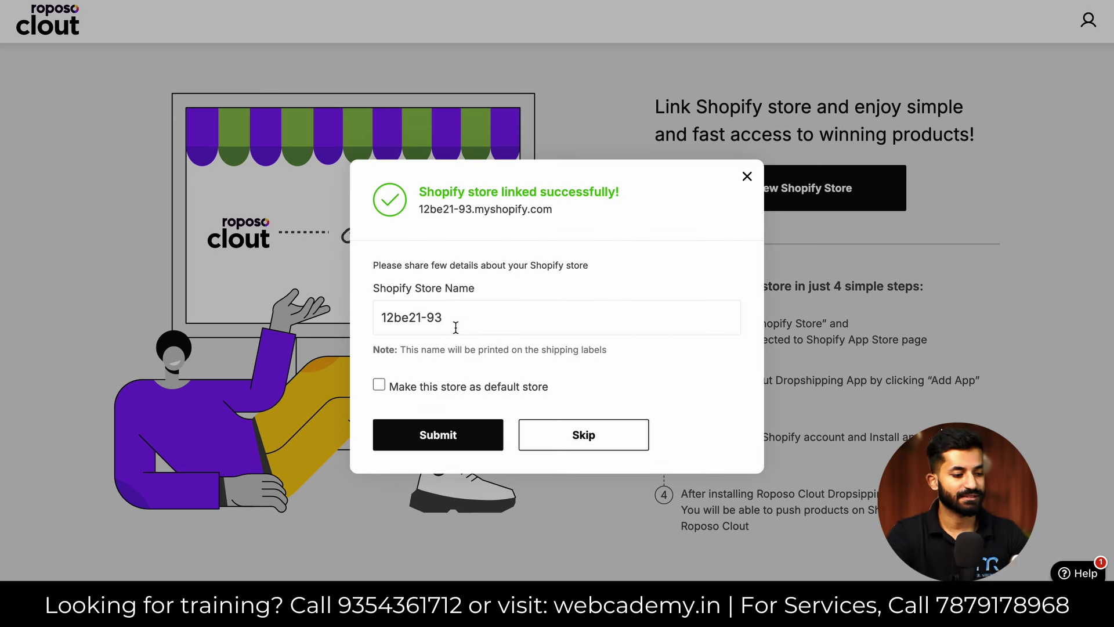
# Step: Set the linked Shopify store's name to "Hair Removal" and submit the store details
pyautogui.hotkey('ctrl', 'a')
pyautogui.press('BackSpace')
pyautogui.write('Hair')
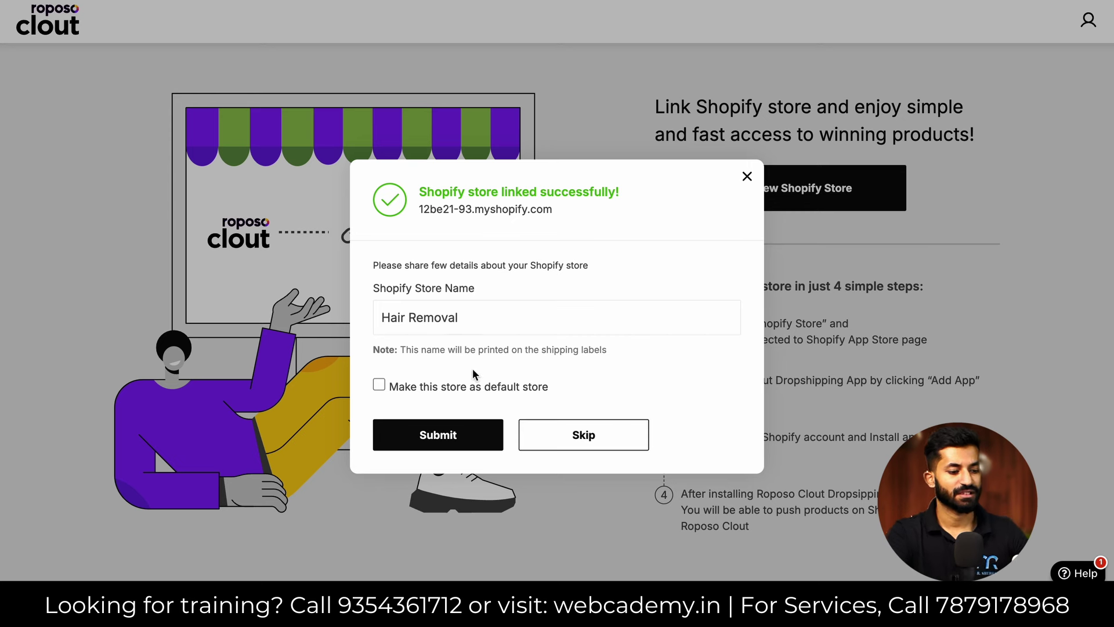
pyautogui.click(450, 441)
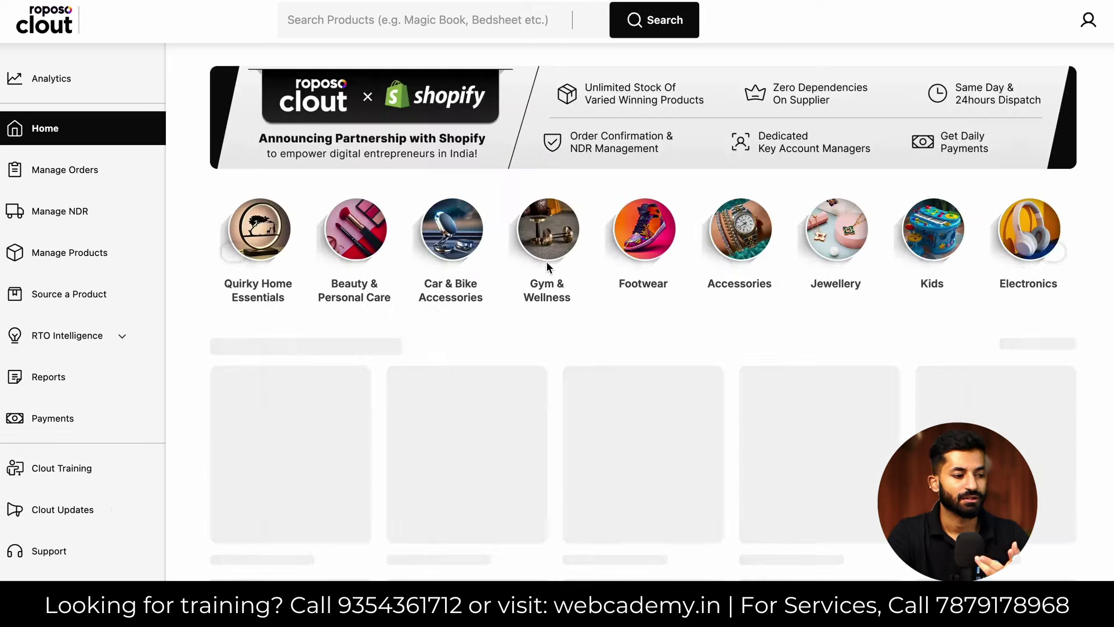
# Step: Look over the profile, store manager and staff access options of the Roposo Clout account
pyautogui.click(1088, 20)
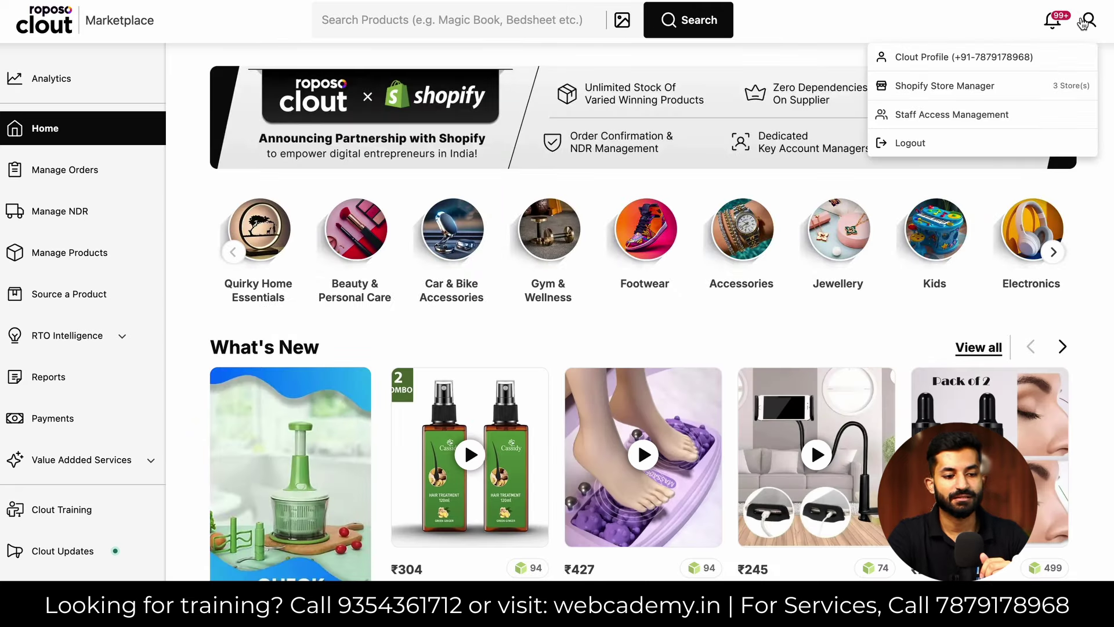
pyautogui.click(1089, 22)
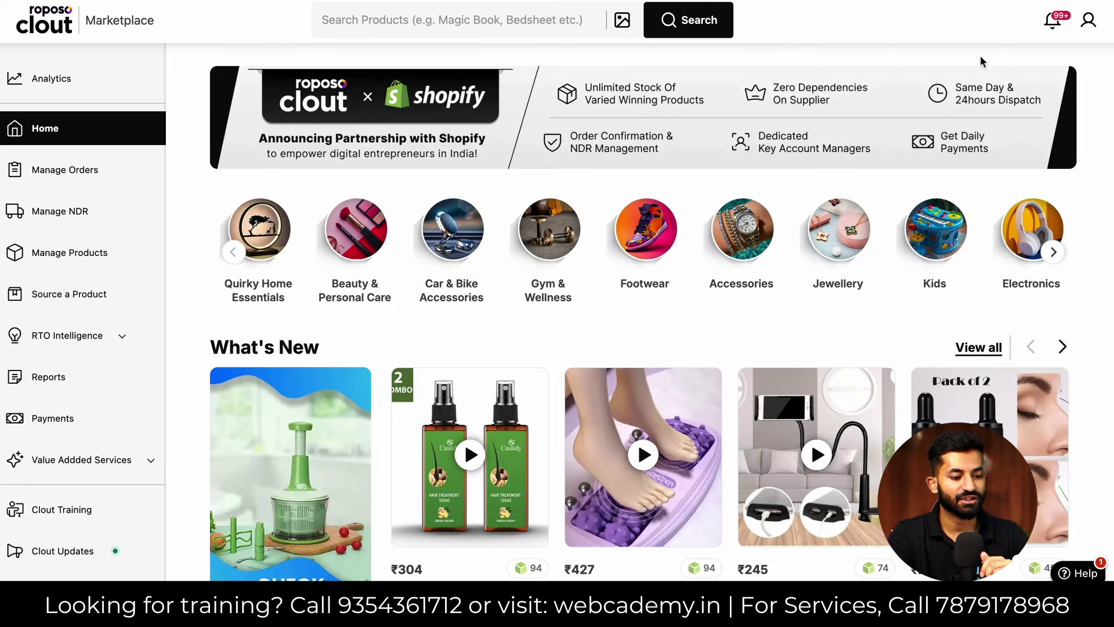
pyautogui.click(1091, 20)
pyautogui.click(883, 42)
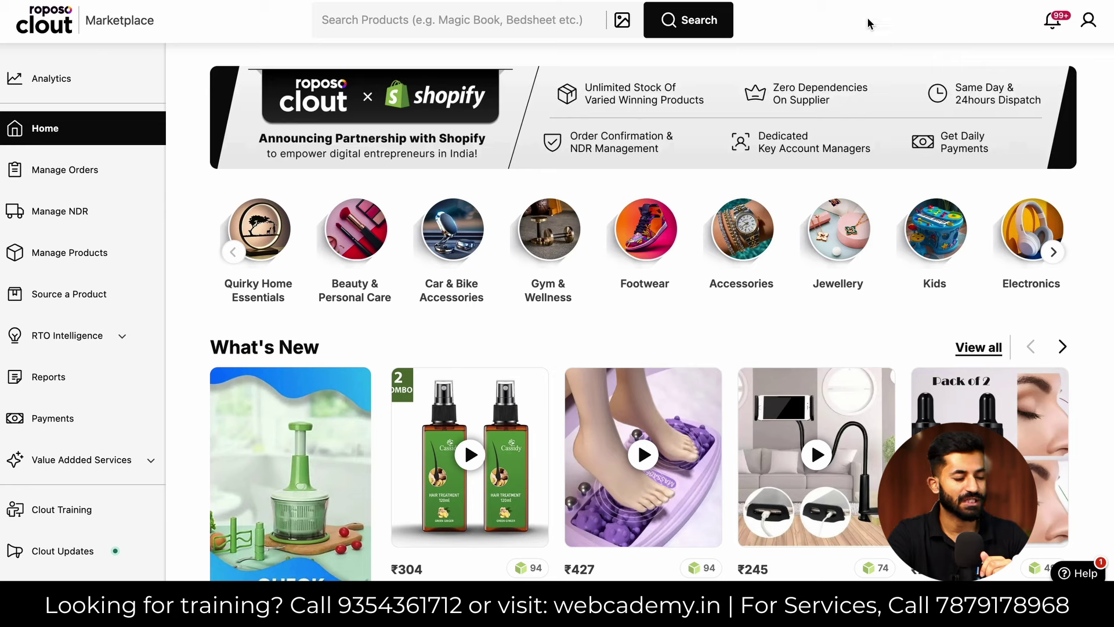
# Step: Open the Roposo Clout analytics and examine the synced orders, GMV and delivered percentage figures
pyautogui.click(51, 81)
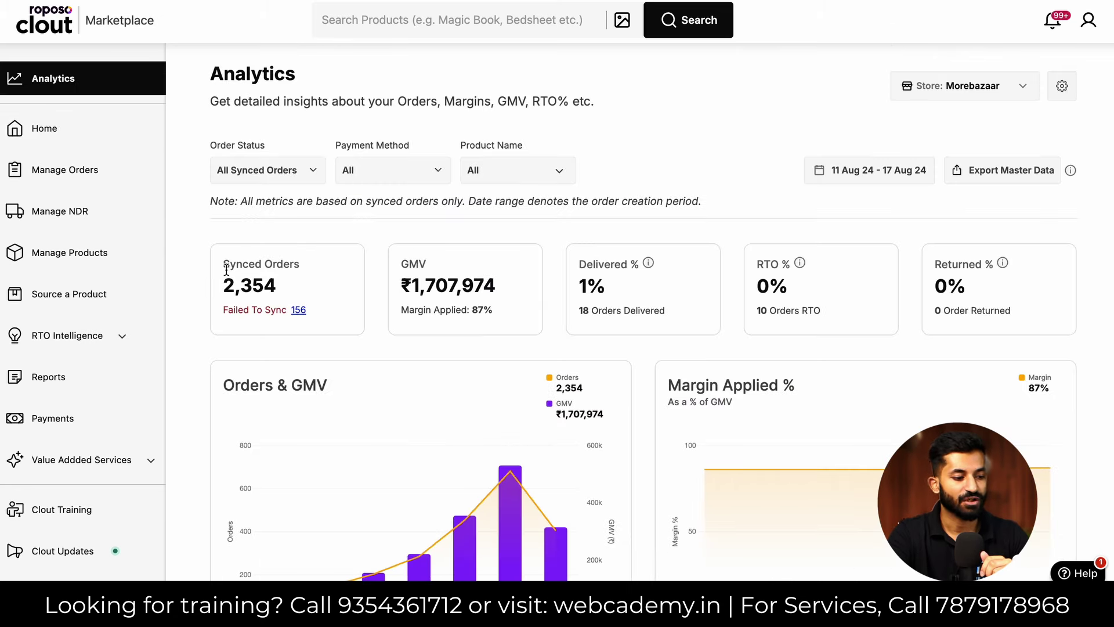
pyautogui.moveTo(222, 289); pyautogui.dragTo(273, 285)
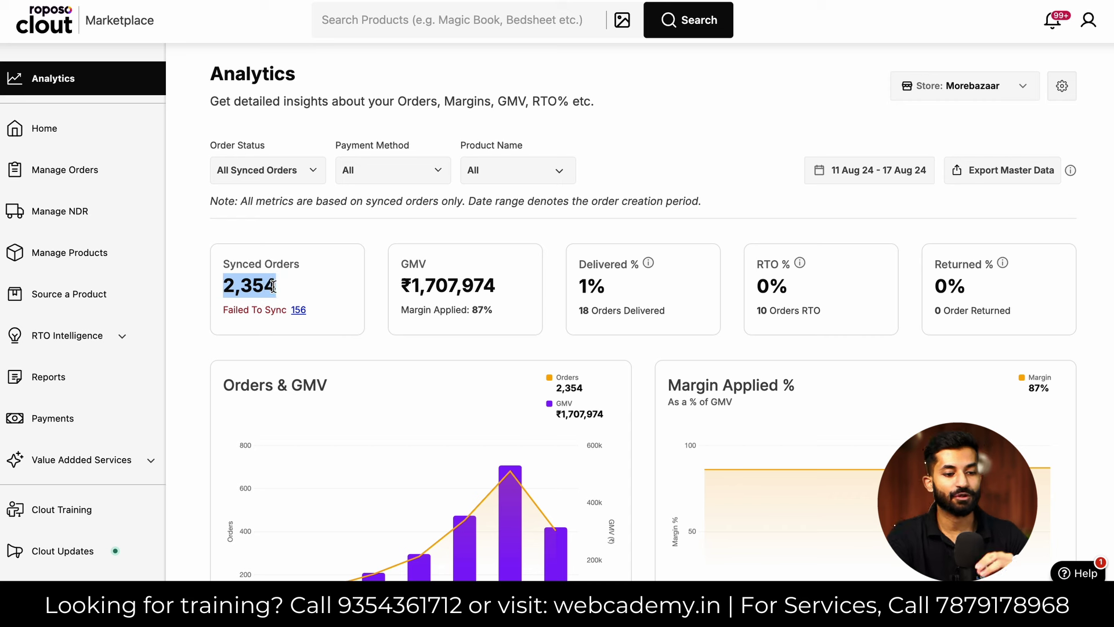
pyautogui.click(203, 314)
pyautogui.moveTo(230, 290); pyautogui.dragTo(301, 283)
pyautogui.click(280, 286)
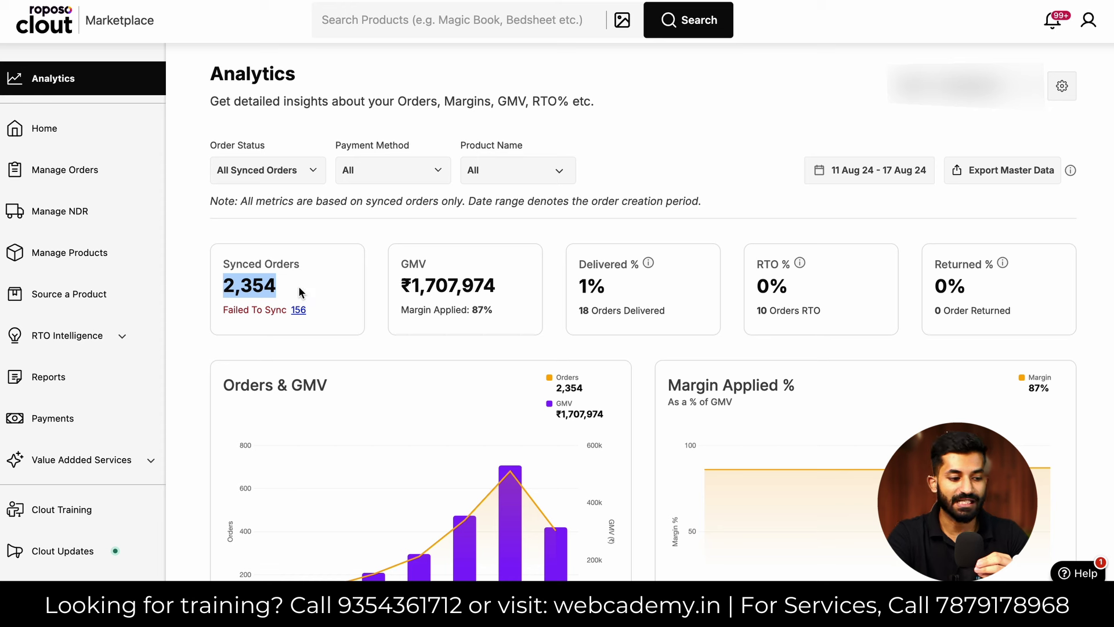
pyautogui.moveTo(403, 287); pyautogui.dragTo(494, 286)
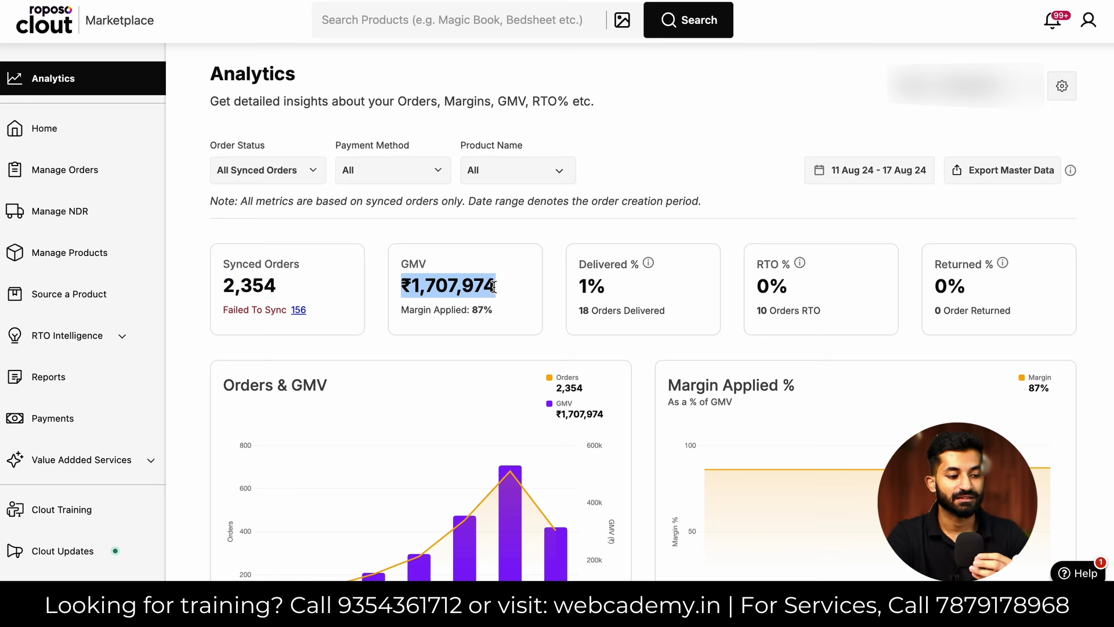
pyautogui.moveTo(579, 286); pyautogui.dragTo(616, 296)
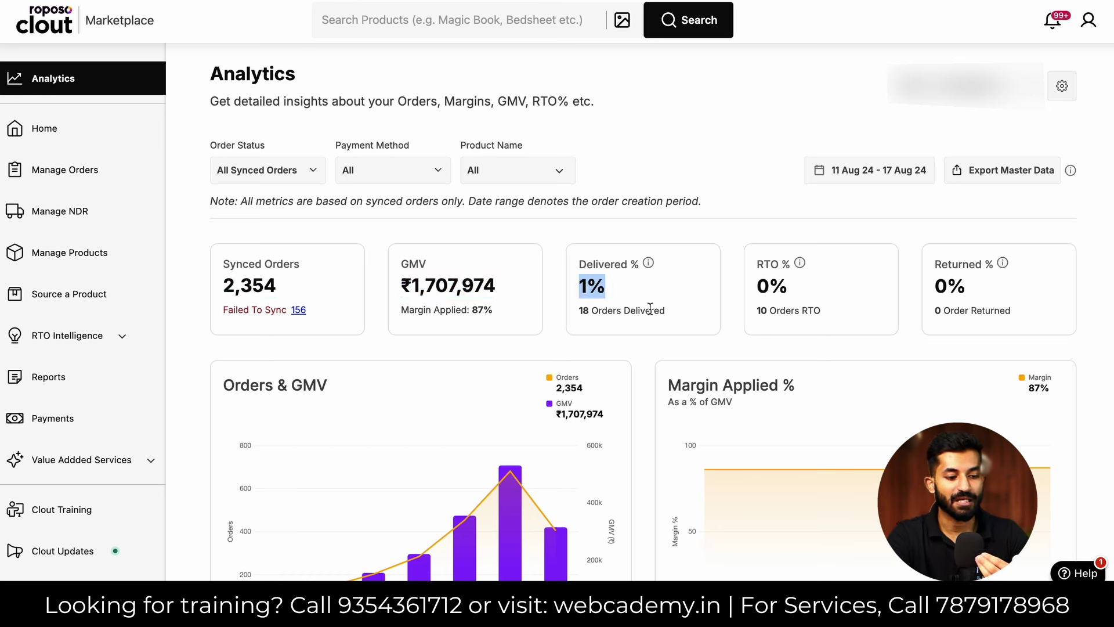
pyautogui.click(600, 313)
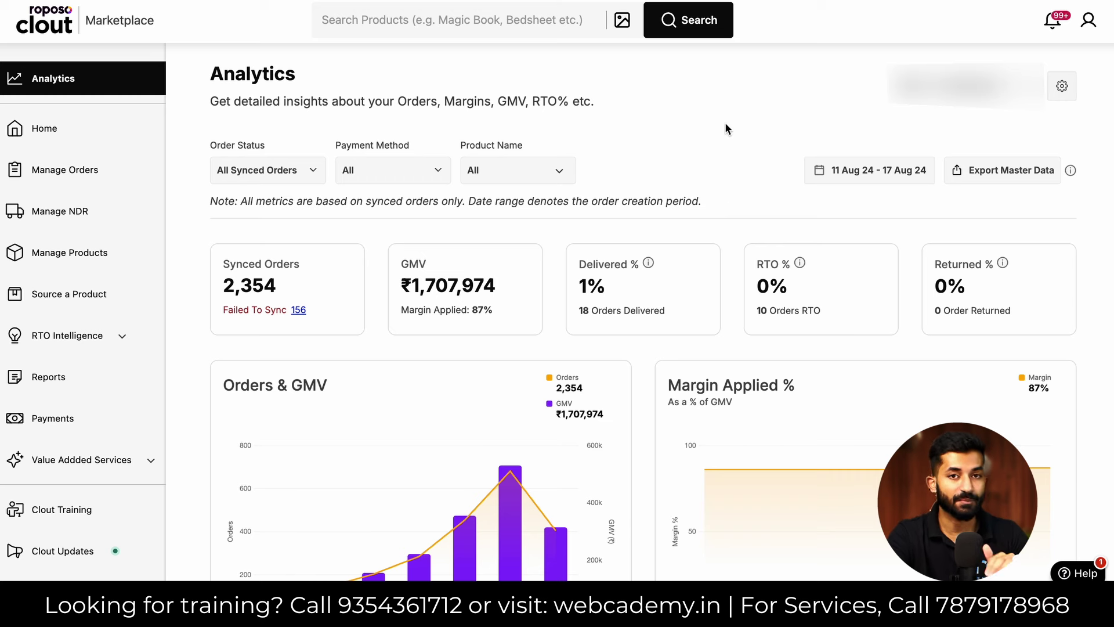
# Step: Search the Roposo Clout marketplace for "hair removal oil"
pyautogui.click(408, 17)
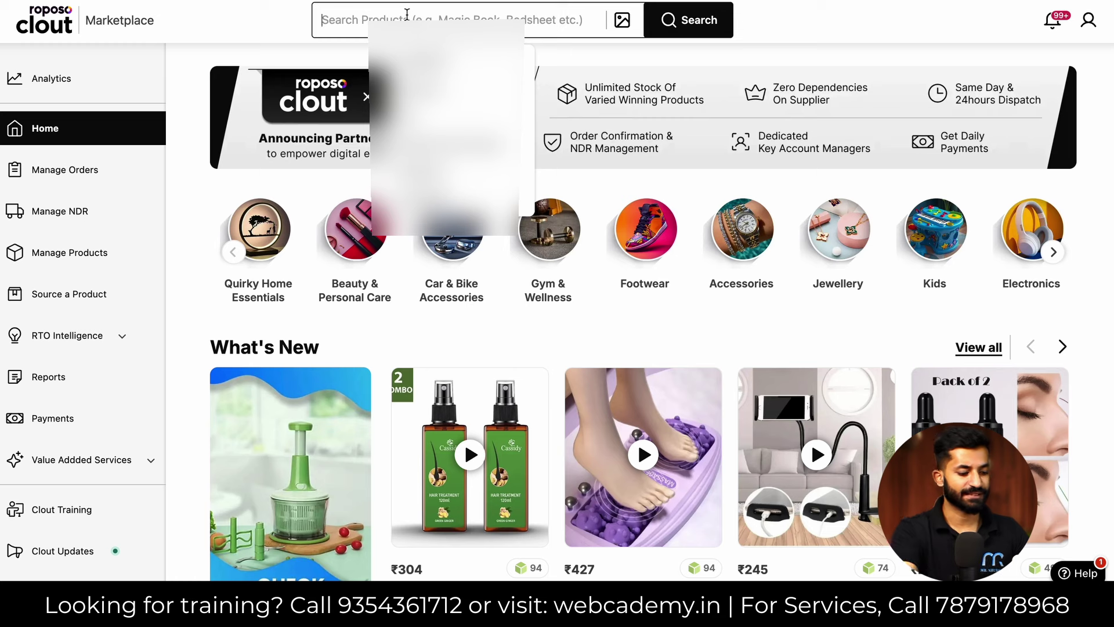
pyautogui.write('hair removal p')
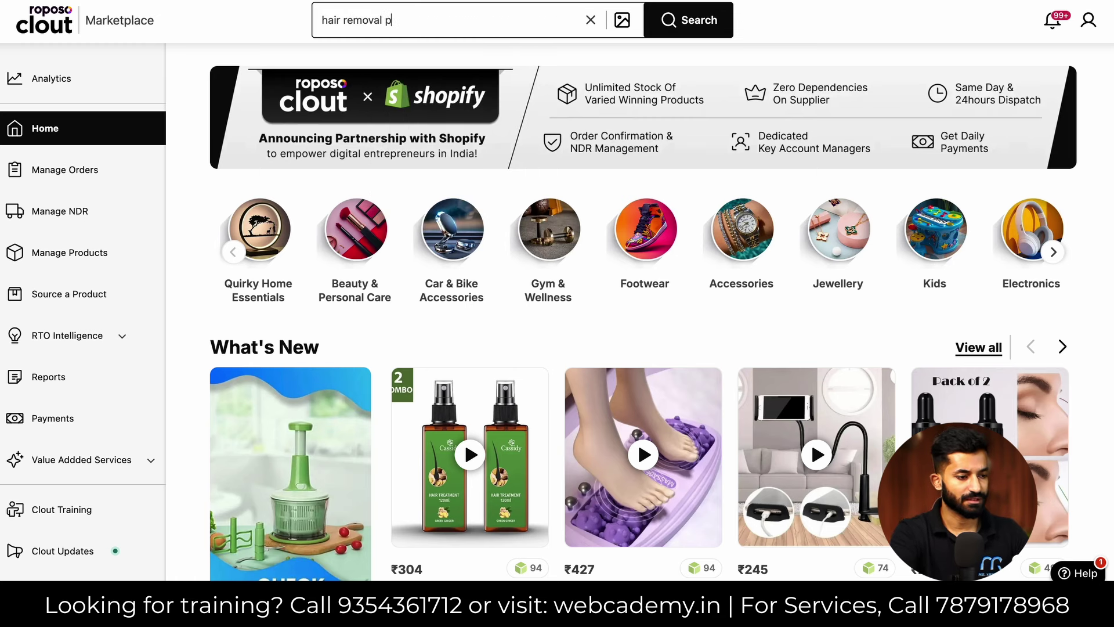
pyautogui.press('Return')
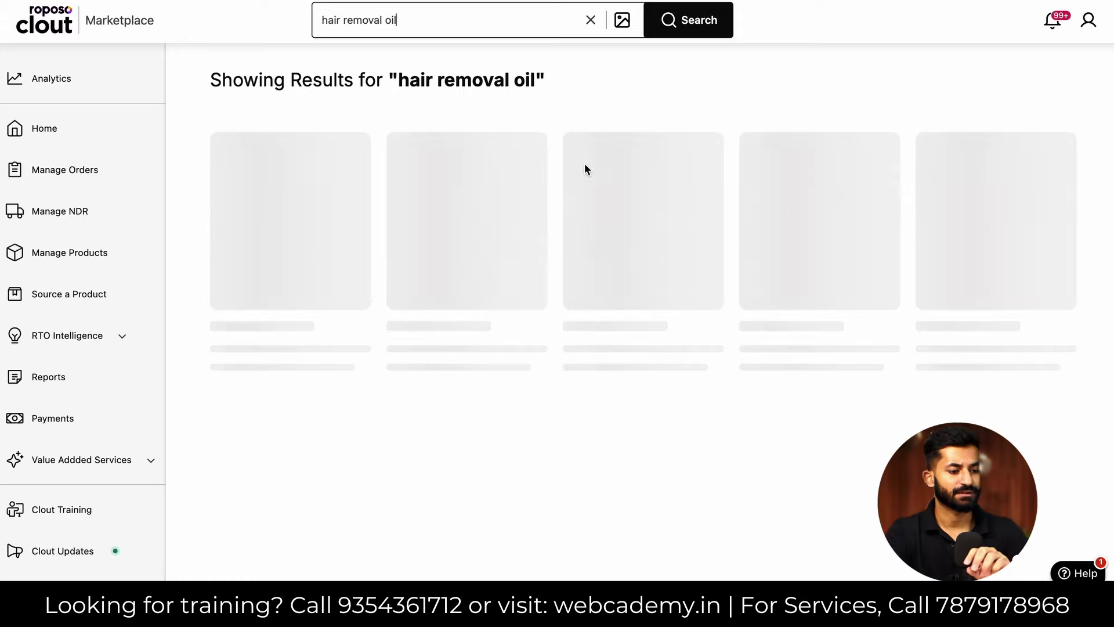
# Step: Compare the prices, stock and order volumes of the hair removal oil products in the search results
pyautogui.moveTo(550, 241)
pyautogui.scroll(-1, 548, 261)
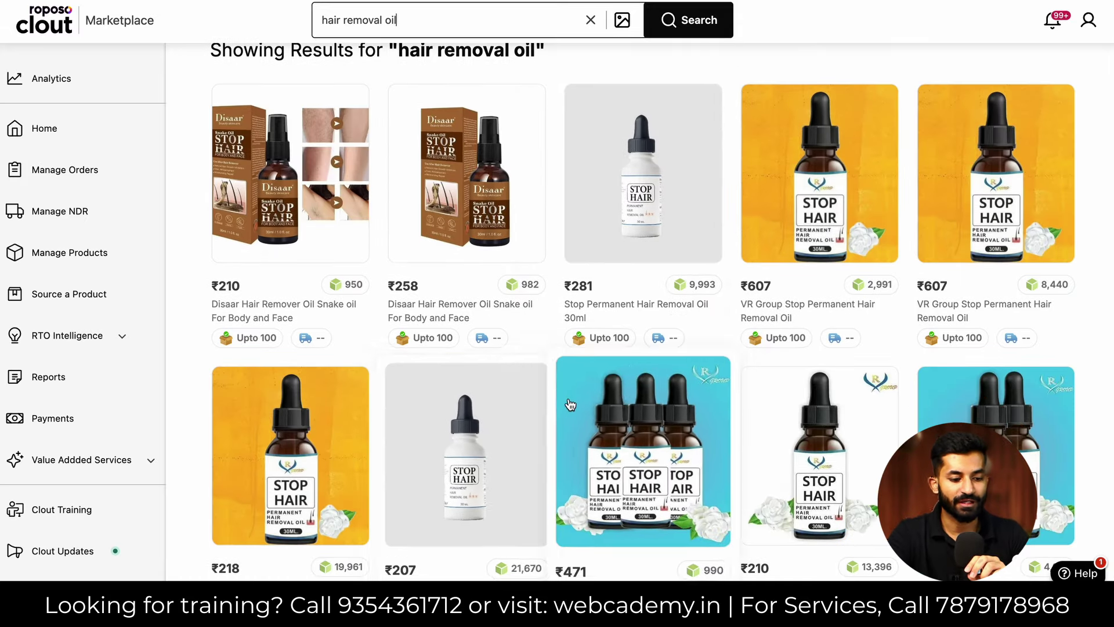
pyautogui.scroll(-5, 609, 378)
pyautogui.moveTo(841, 340)
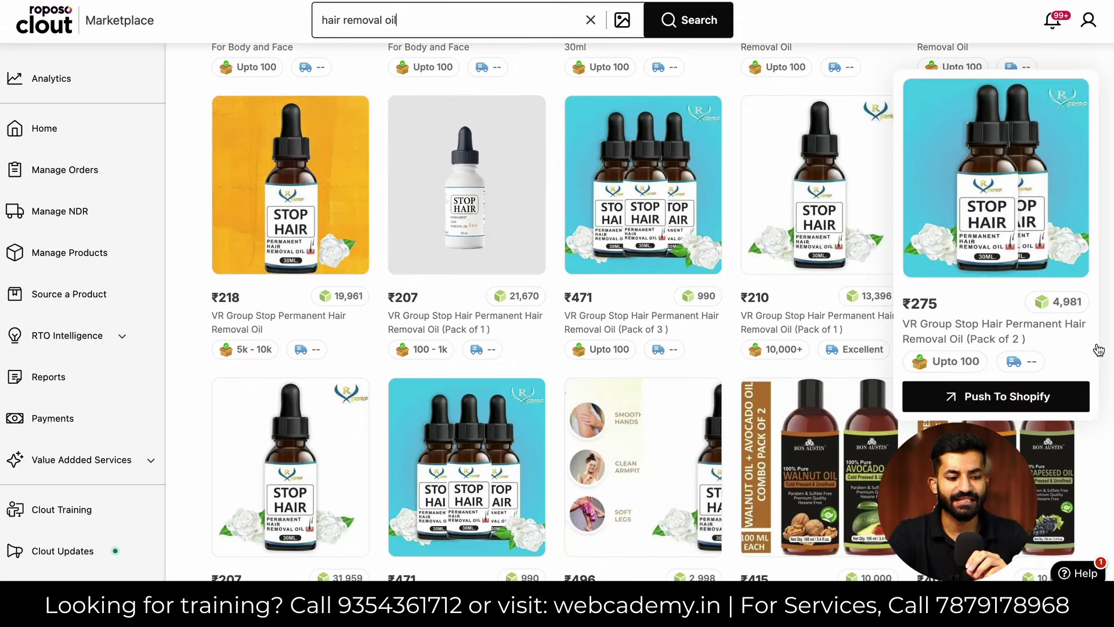
pyautogui.scroll(-1, 1111, 348)
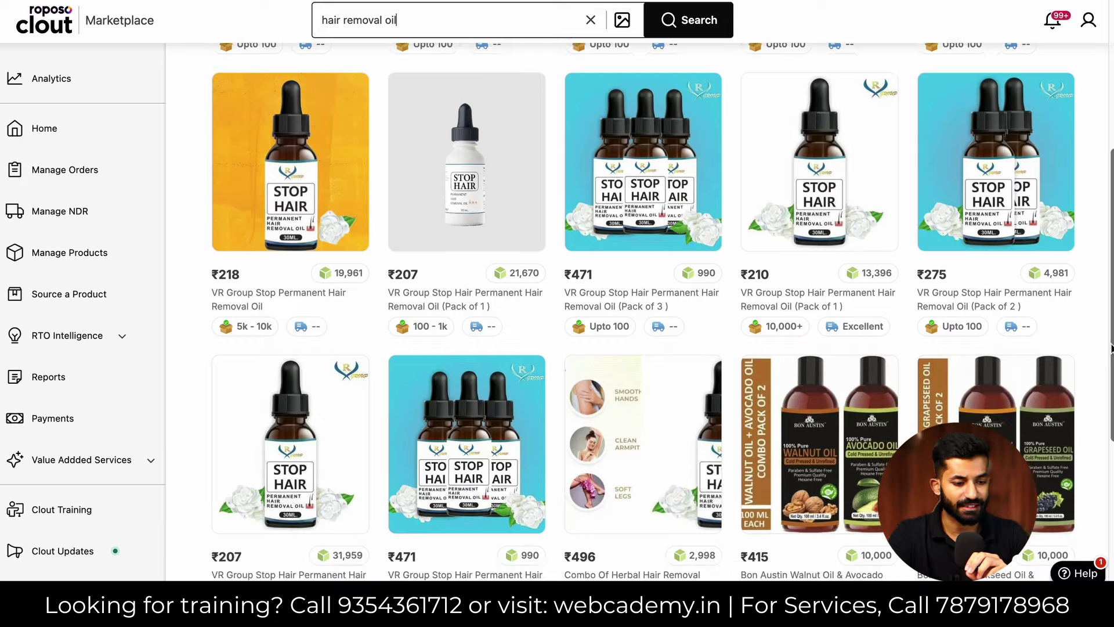
pyautogui.moveTo(664, 302)
pyautogui.scroll(-1, 665, 302)
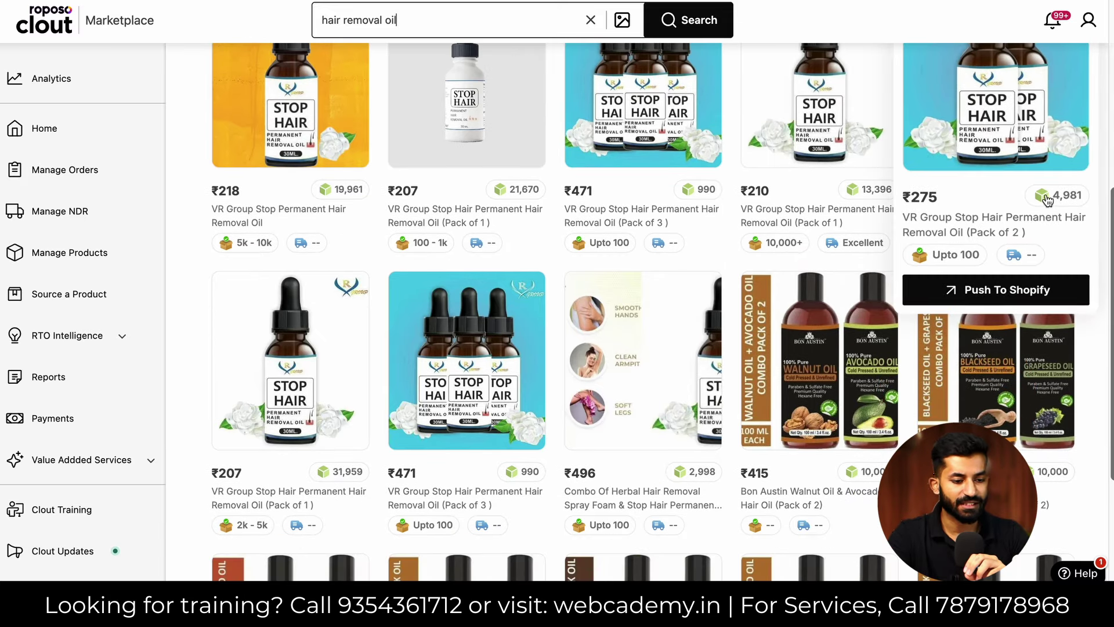
pyautogui.scroll(1, 1102, 241)
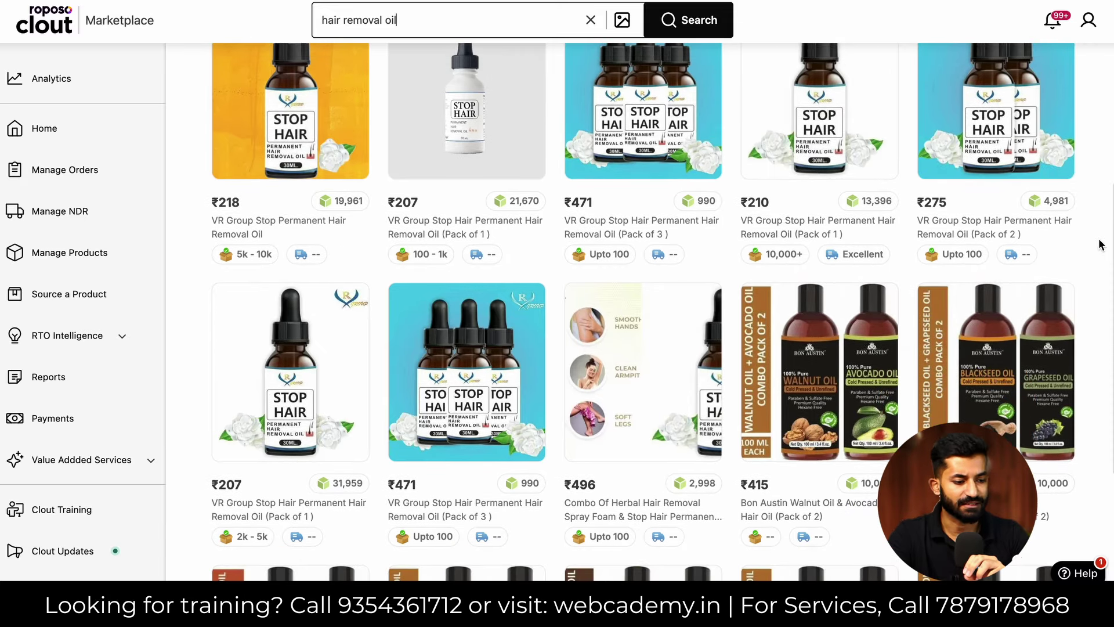
# Step: Compare the hair removal oils' sales and delivery ratings, and open the ₹210 Pack of 1 listing with 10,000+ units sold
pyautogui.moveTo(440, 277)
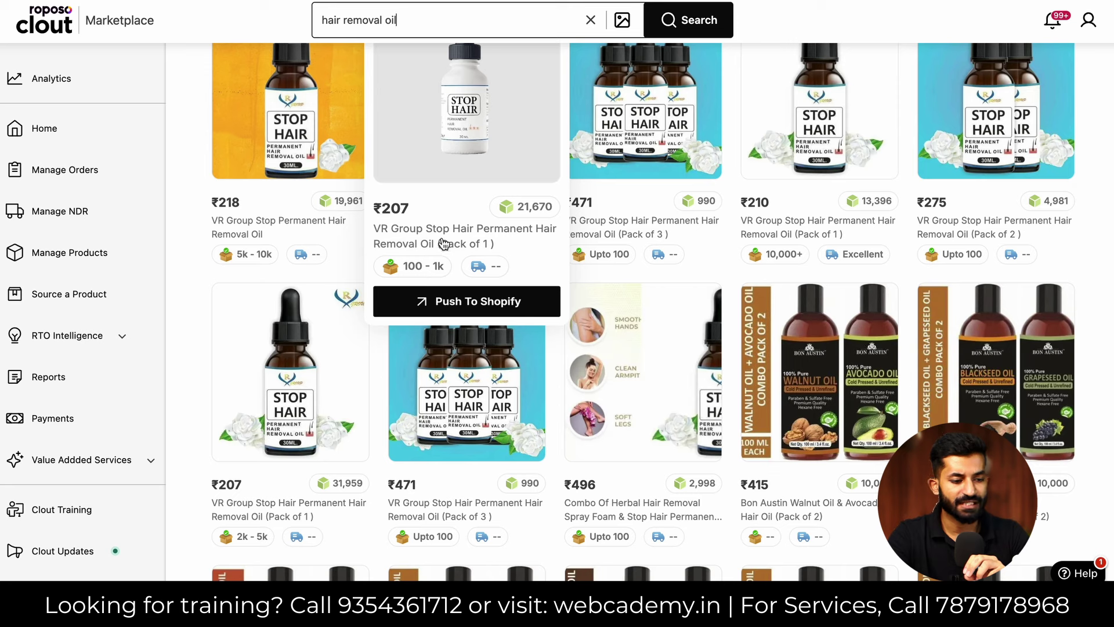
pyautogui.moveTo(814, 246)
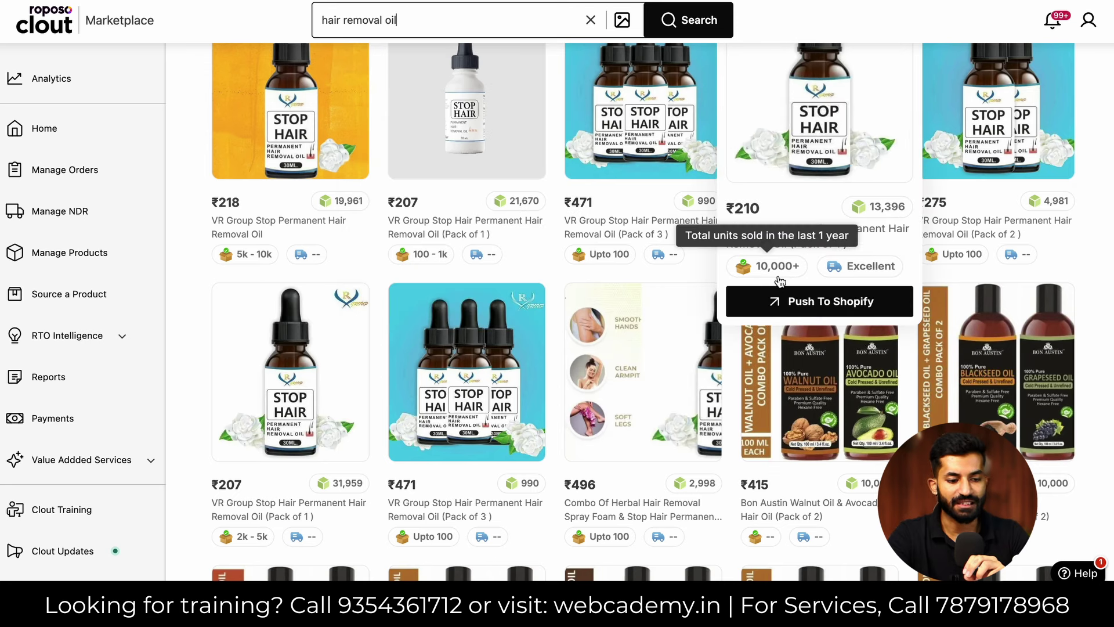
pyautogui.moveTo(851, 276)
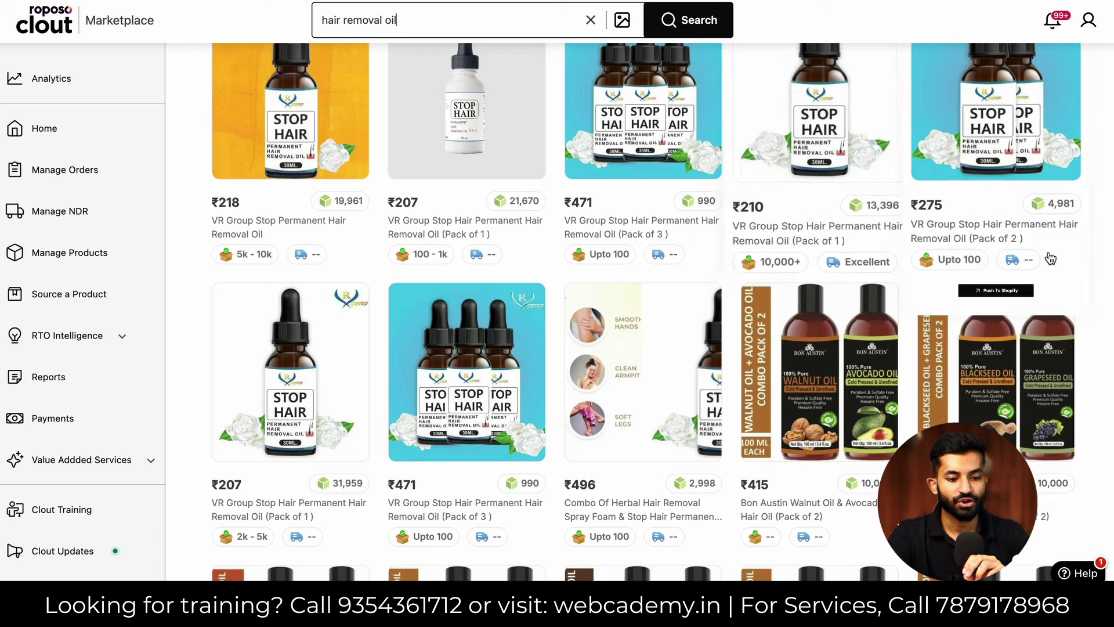
pyautogui.scroll(1, 468, 214)
pyautogui.moveTo(798, 166)
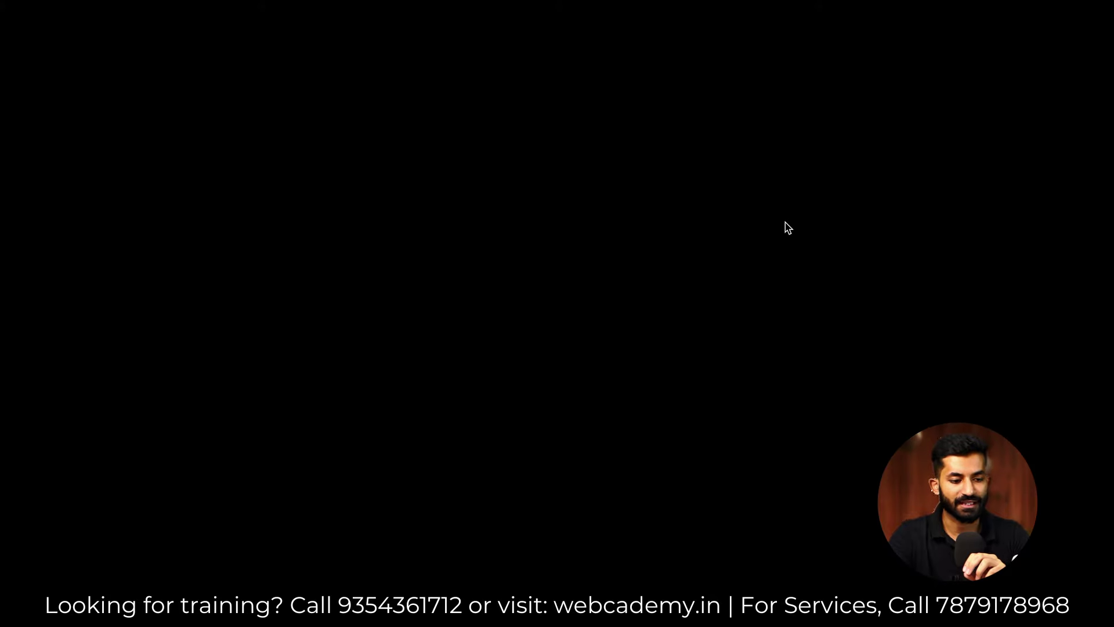
pyautogui.scroll(-1, 754, 366)
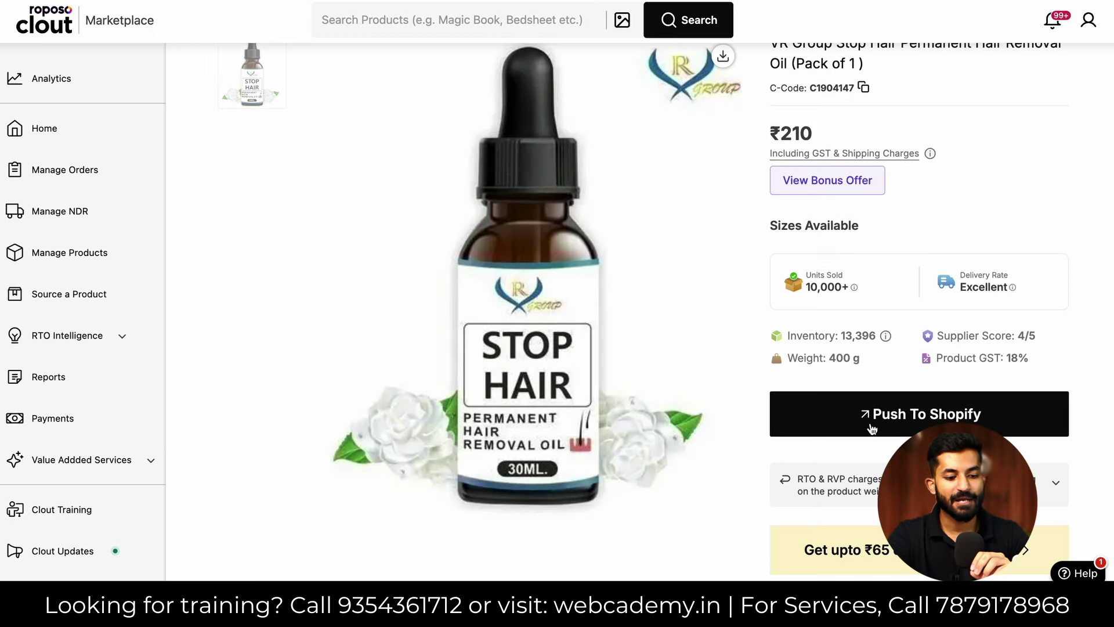
# Step: Push the hair removal oil to the Hair Removal Shopify store with a selling price of ₹799
pyautogui.click(872, 428)
pyautogui.click(986, 187)
pyautogui.click(964, 231)
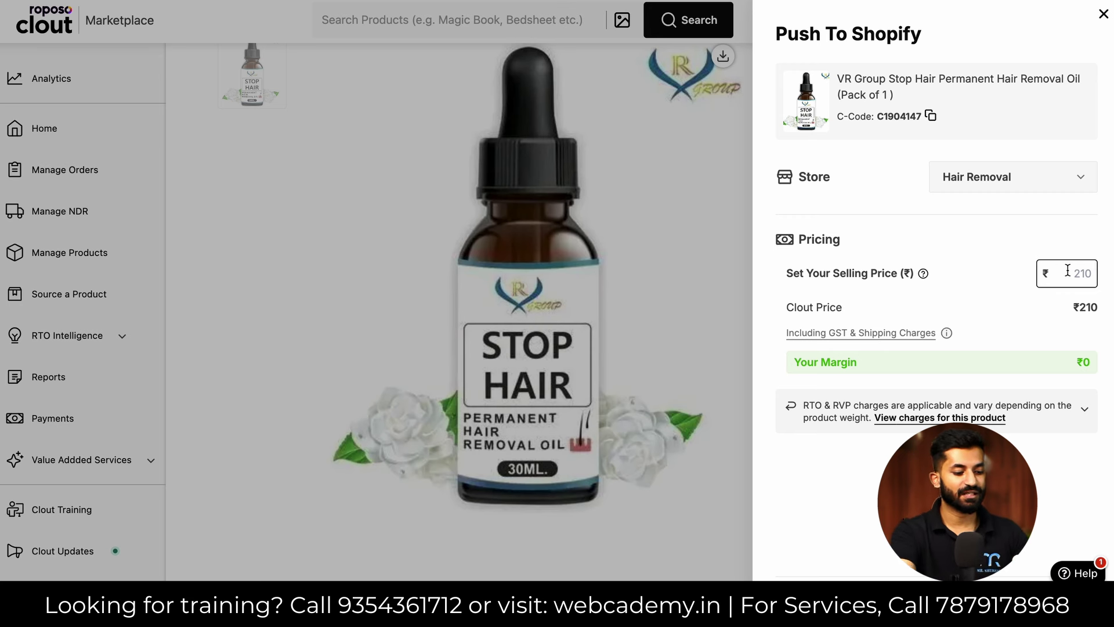
pyautogui.write('799')
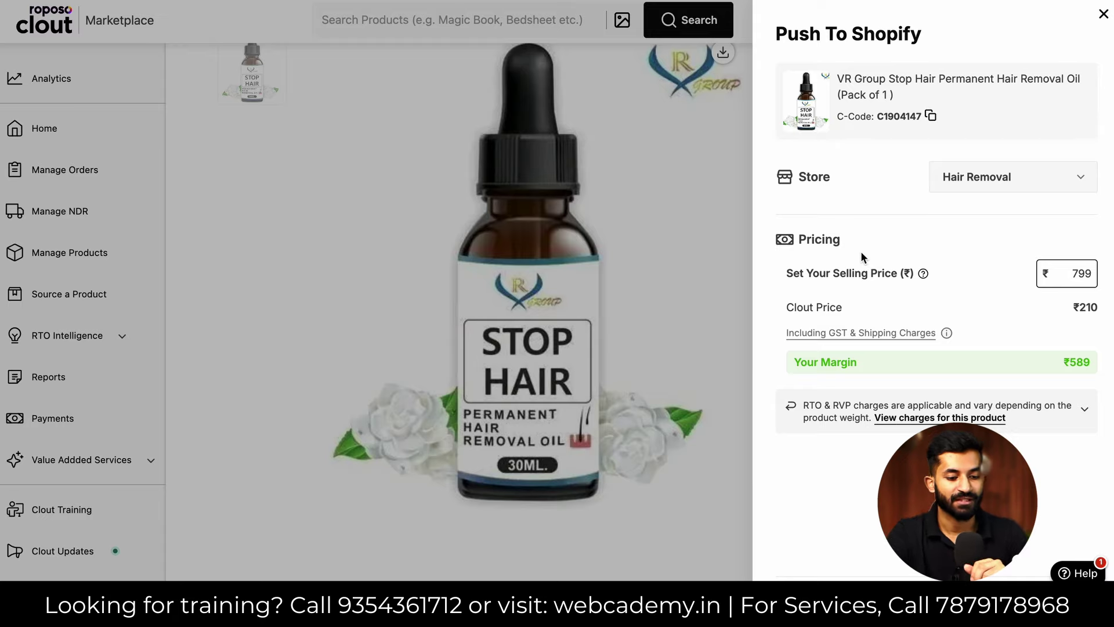
pyautogui.press('Escape')
pyautogui.scroll(2, 933, 238)
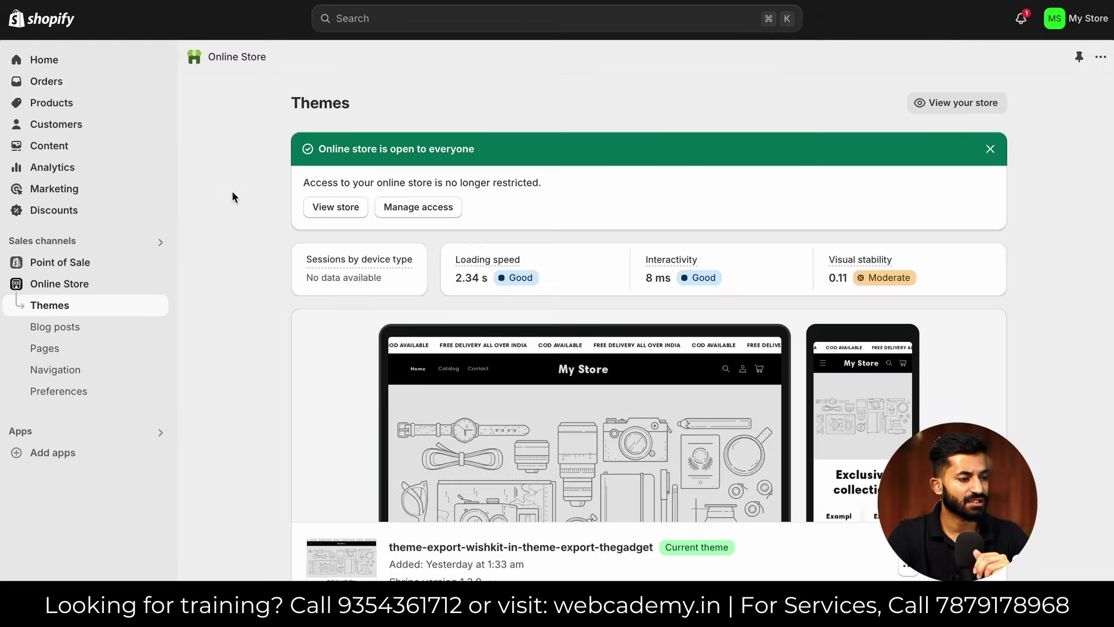
# Step: Refresh the Shopify admin, check the home and orders pages, and open the imported hair removal oil from the product list
pyautogui.press('super+r')
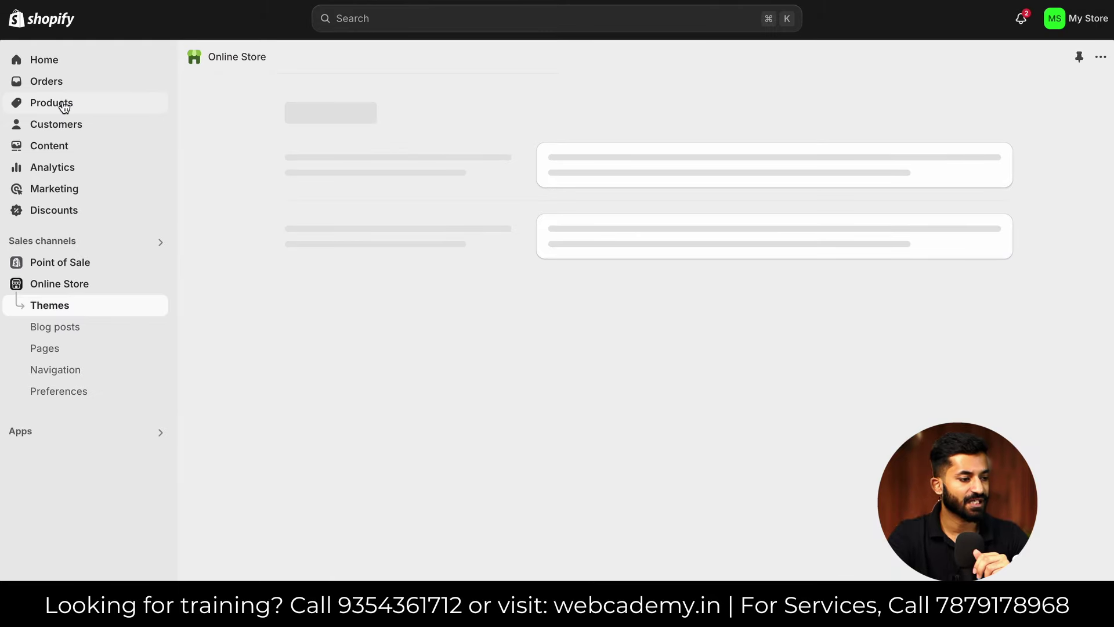
pyautogui.click(62, 102)
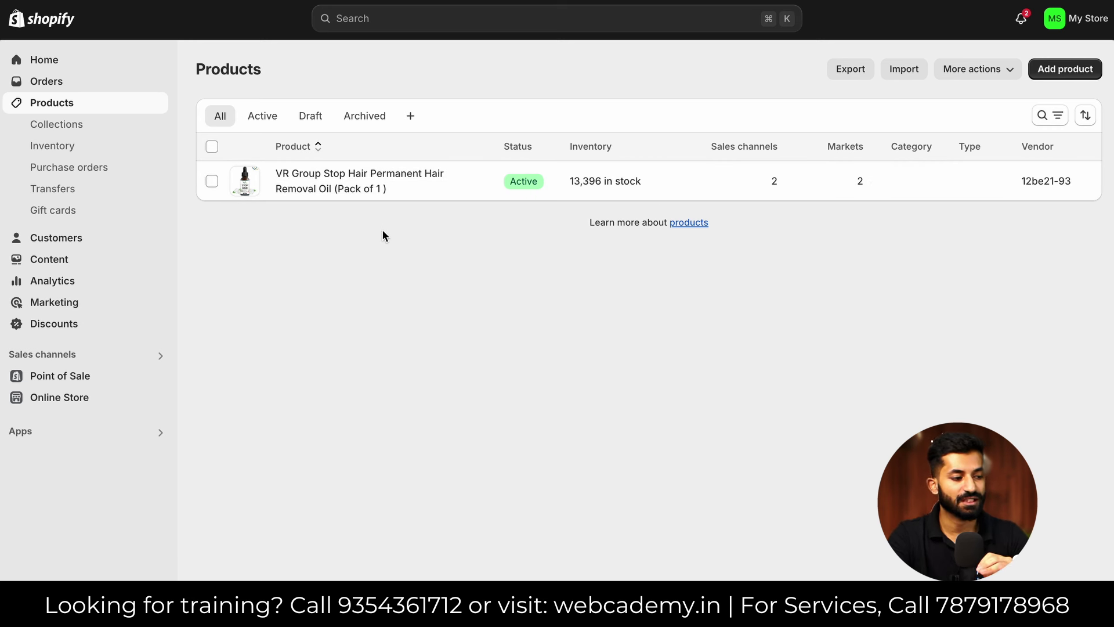
pyautogui.click(81, 61)
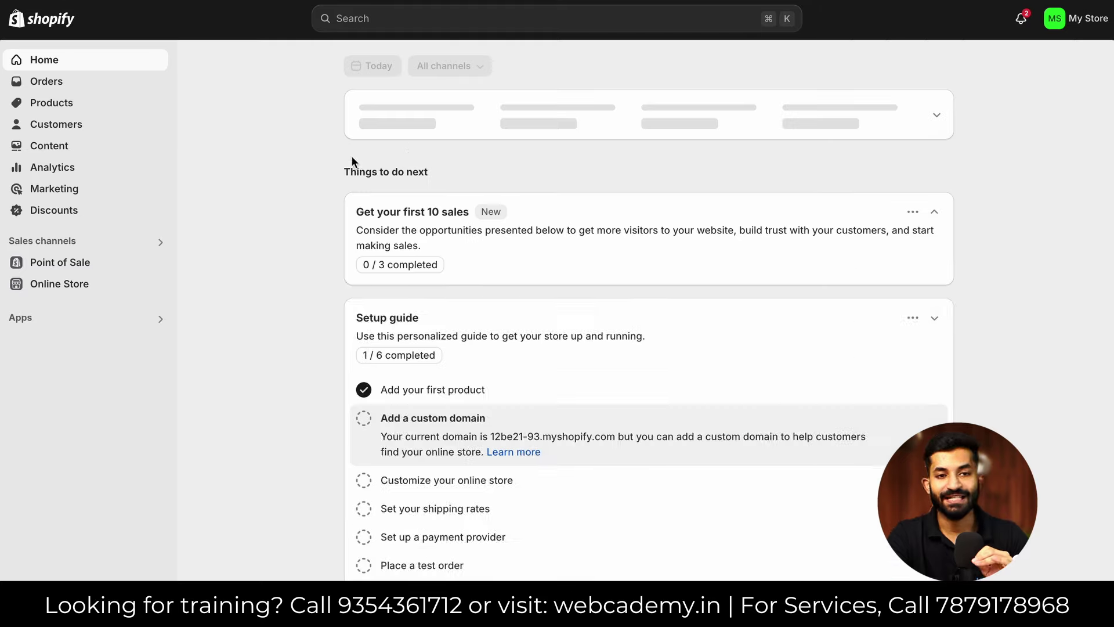
pyautogui.click(86, 84)
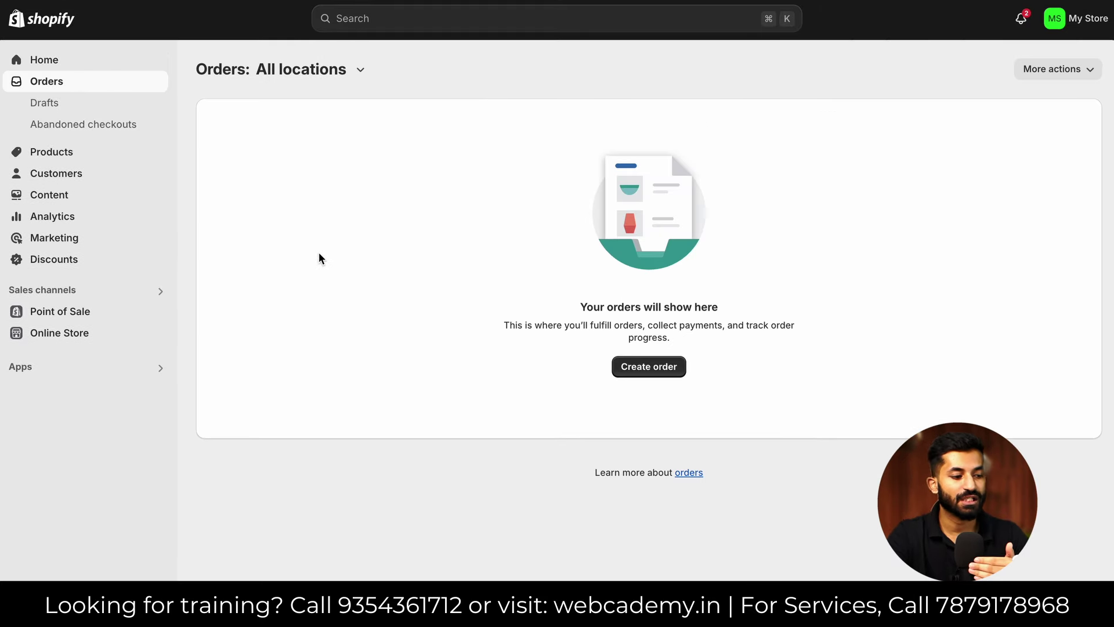
pyautogui.click(77, 150)
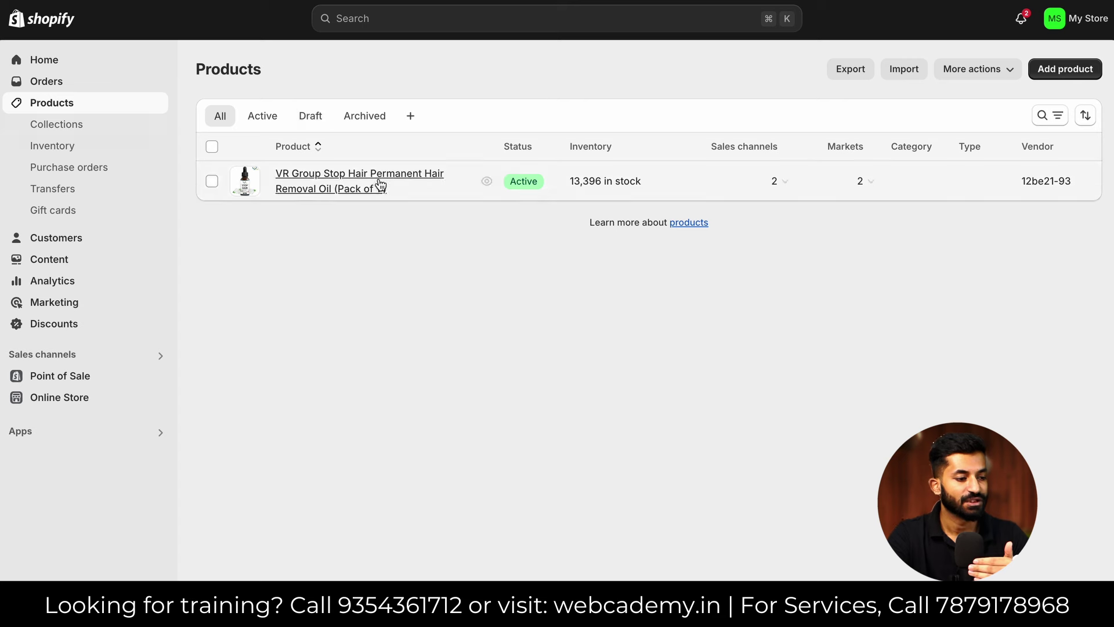
pyautogui.click(552, 171)
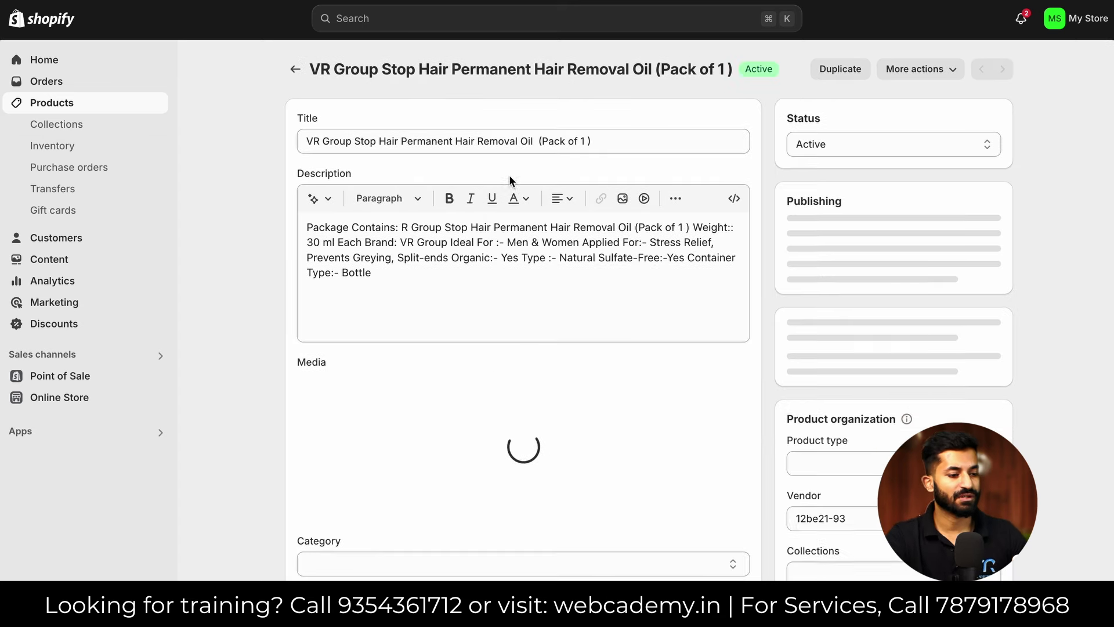
# Step: Copy "Hair Removal Oil" from the product title and search for it in Meta Ad Library
pyautogui.moveTo(379, 141); pyautogui.dragTo(534, 147)
pyautogui.press('Right')
pyautogui.moveTo(457, 141); pyautogui.dragTo(534, 146)
pyautogui.hotkey('ctrl', 'c')
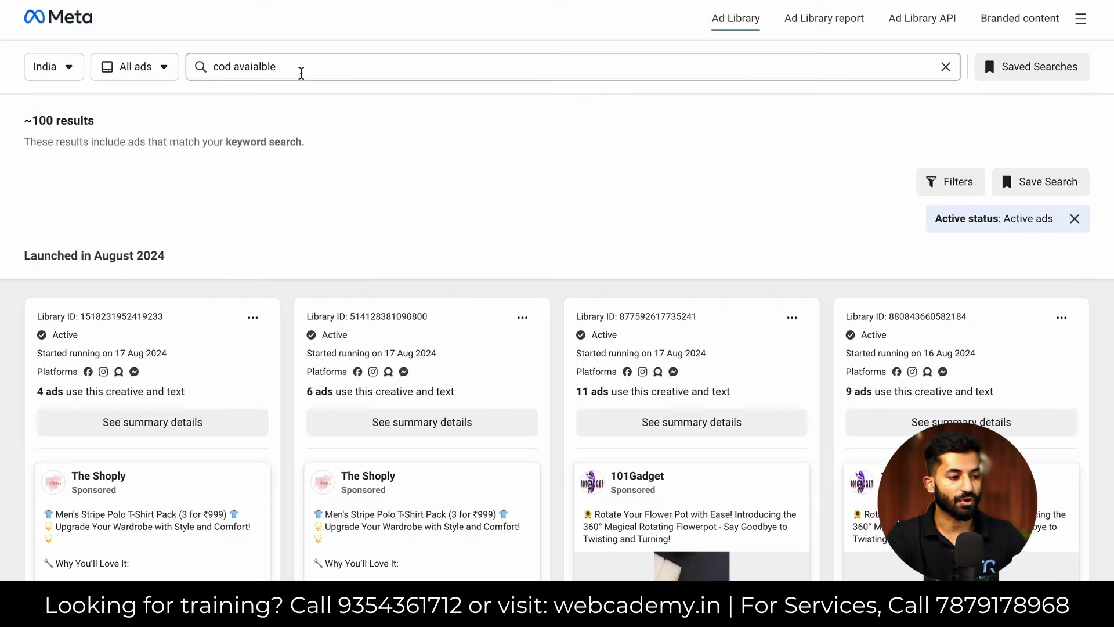
pyautogui.tripleClick(306, 62)
pyautogui.hotkey('ctrl', 'v')
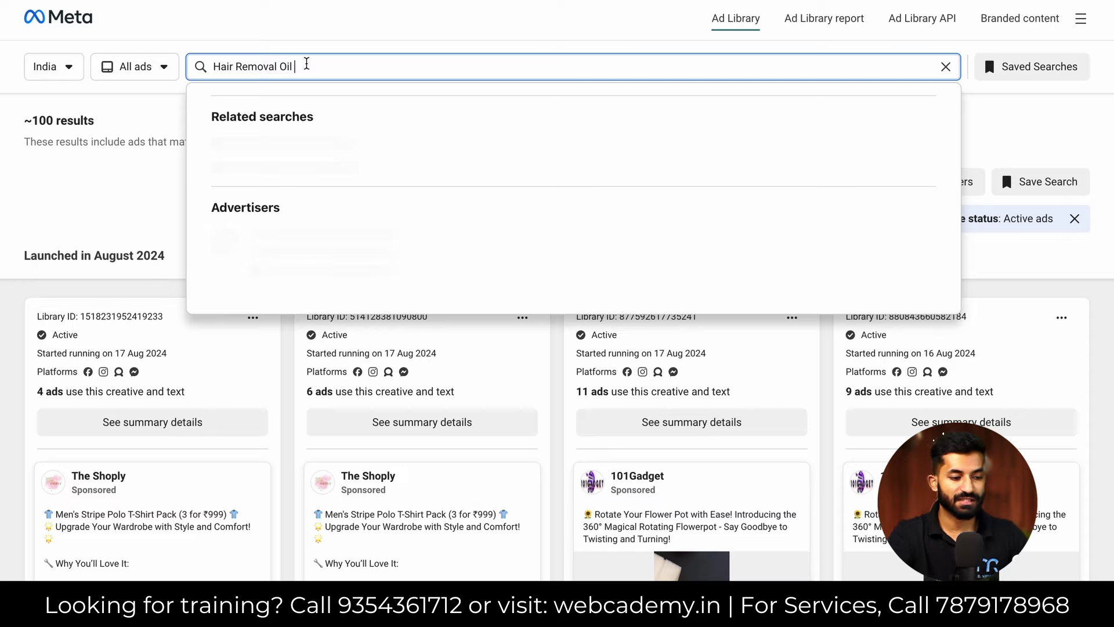
pyautogui.press('Return')
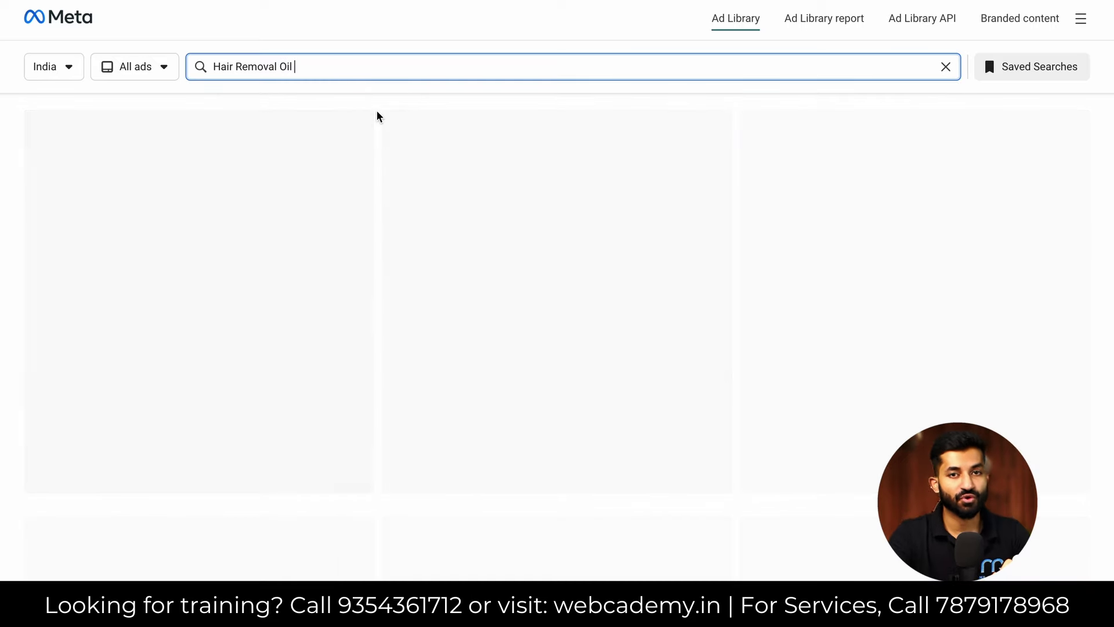
# Step: Look through the active Indian ads for "Hair Removal Oil" for competitors selling a similar product
pyautogui.scroll(-5, 400, 278)
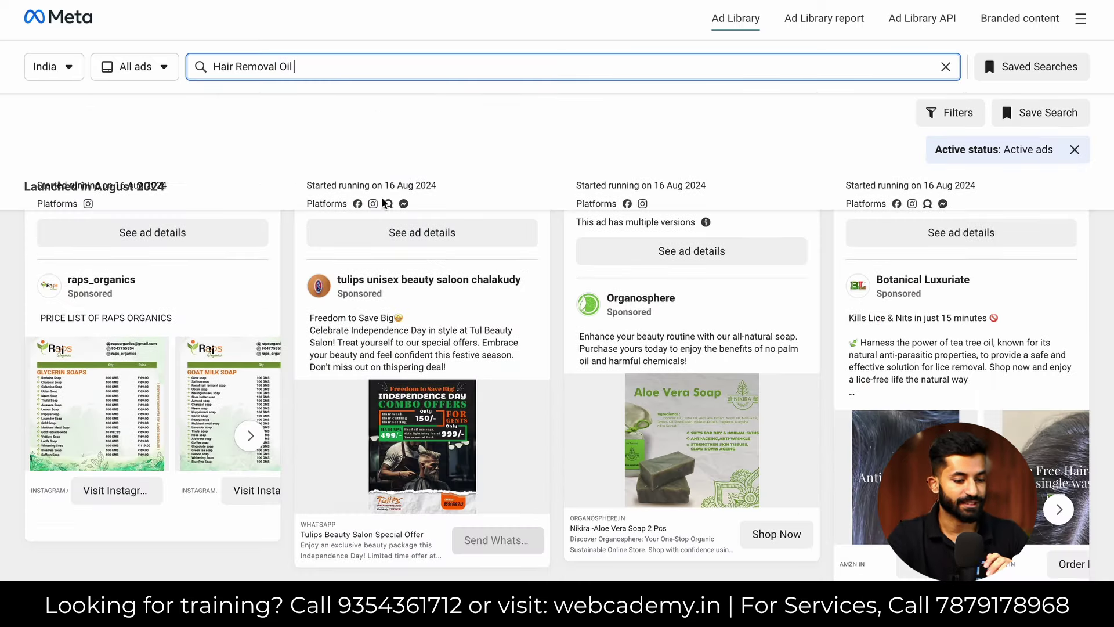
pyautogui.scroll(-10, 406, 311)
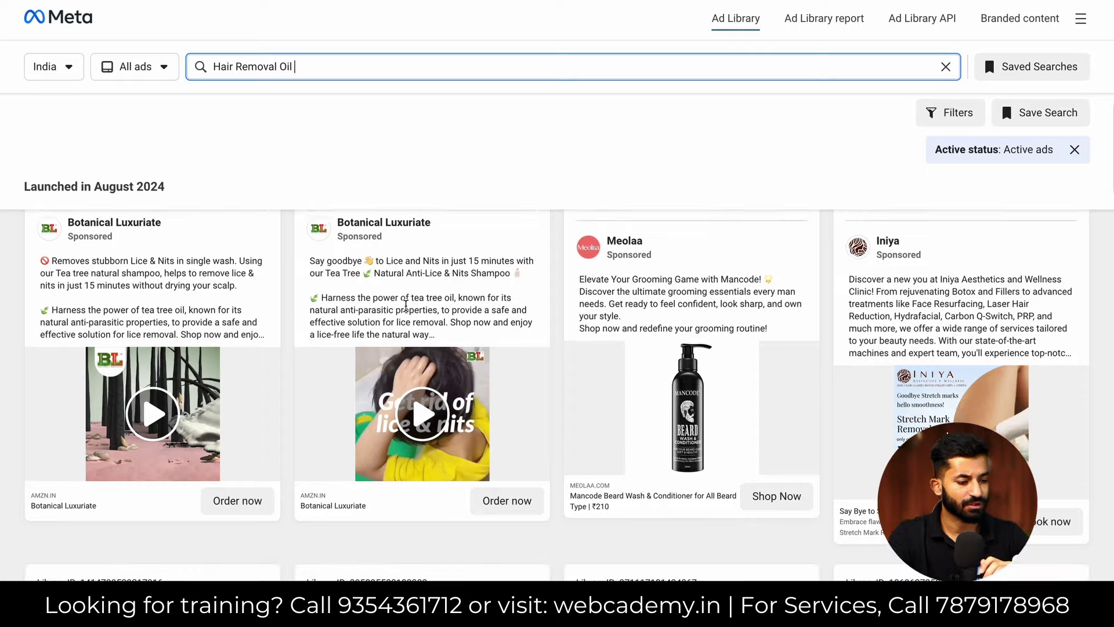
pyautogui.scroll(-8, 405, 305)
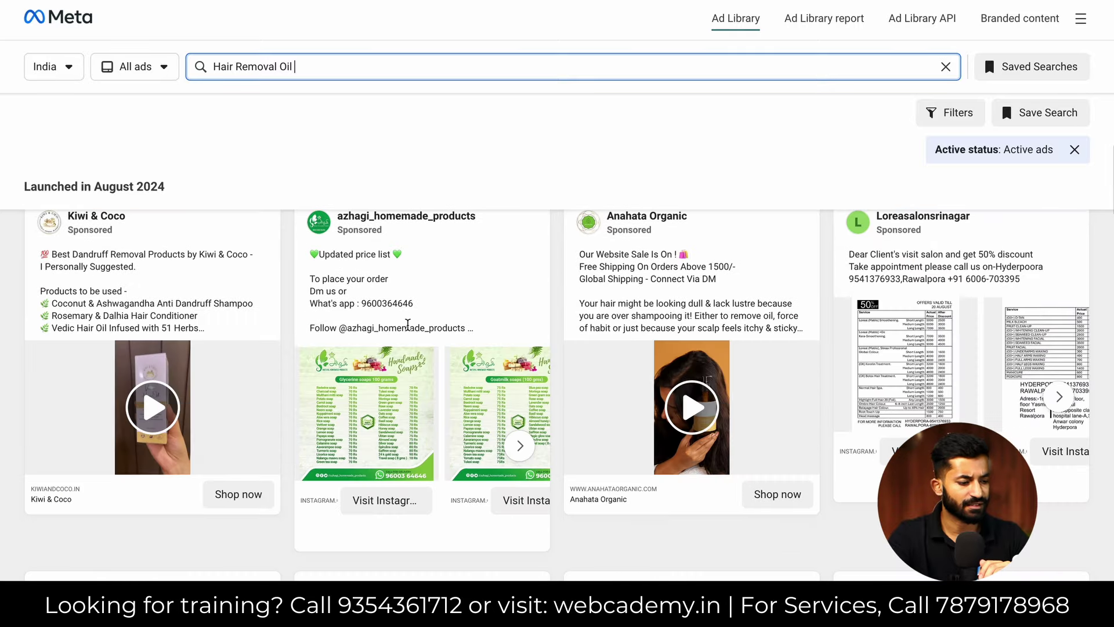
pyautogui.scroll(-10, 406, 389)
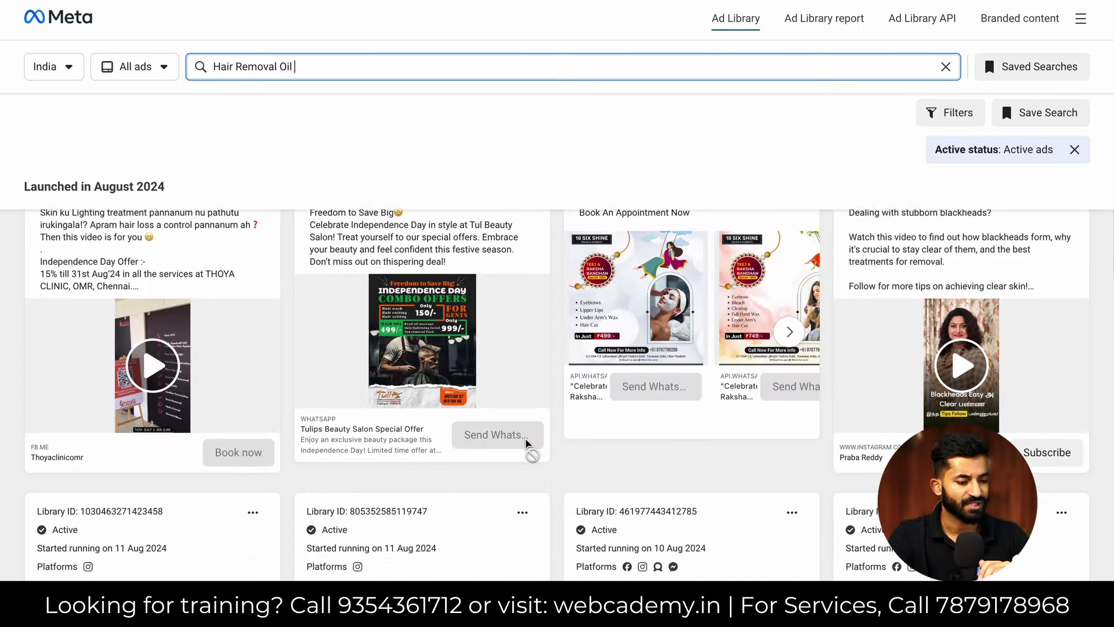
pyautogui.scroll(-20, 555, 475)
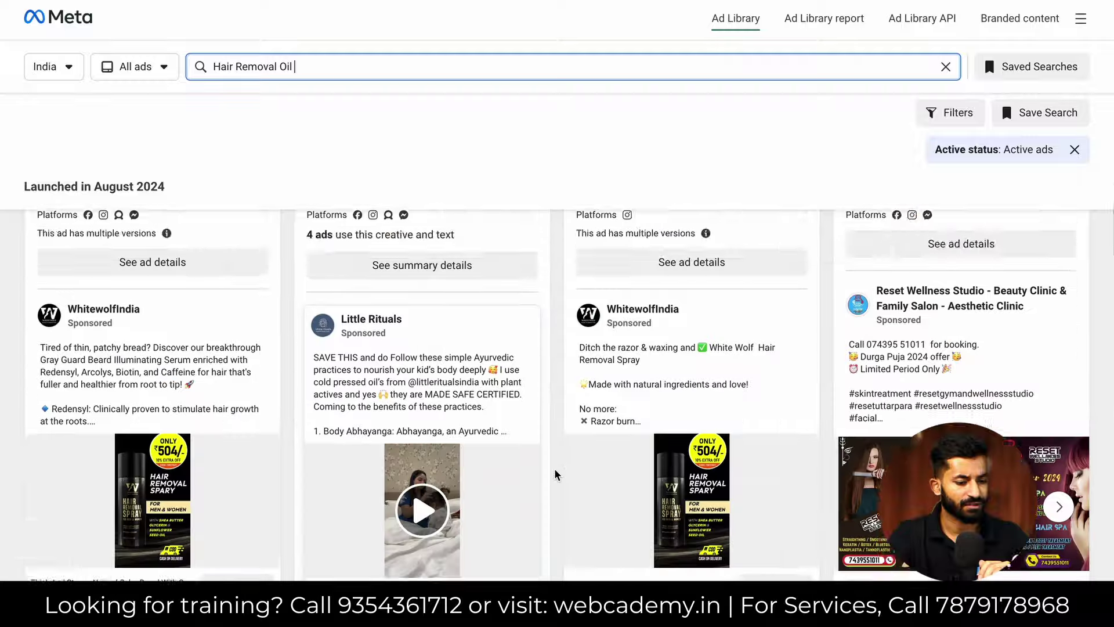
pyautogui.scroll(-15, 554, 474)
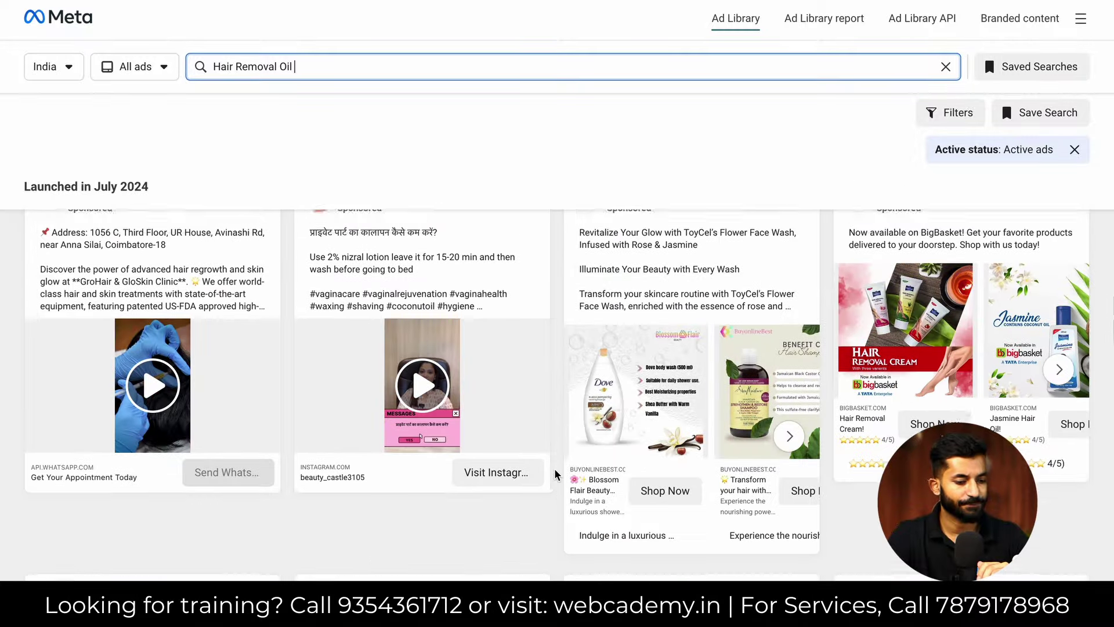
pyautogui.scroll(-15, 554, 474)
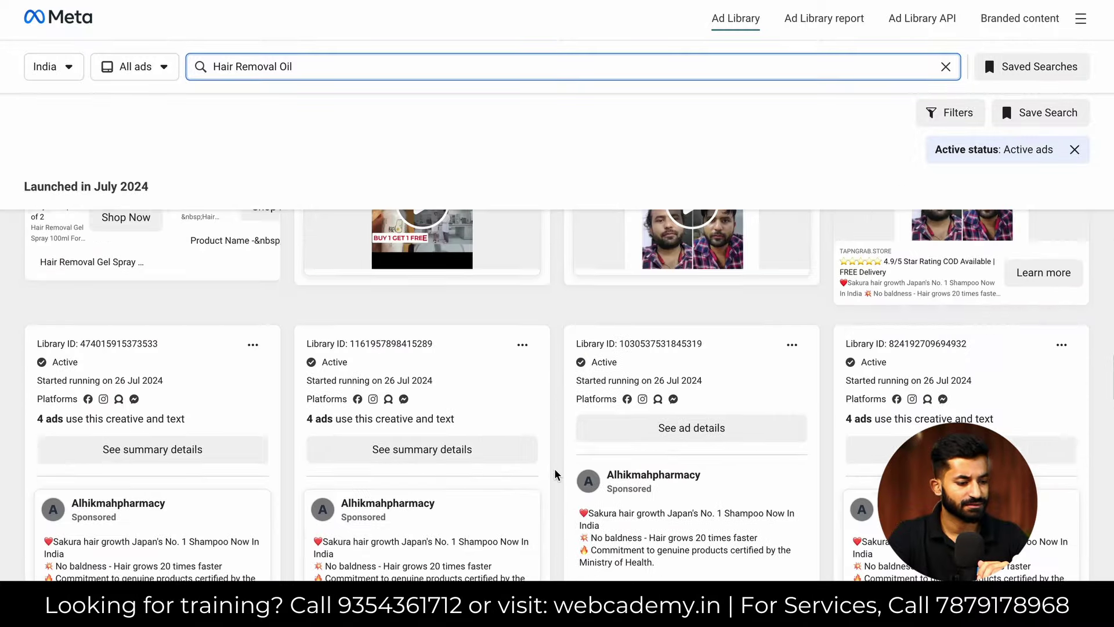
pyautogui.scroll(-15, 554, 474)
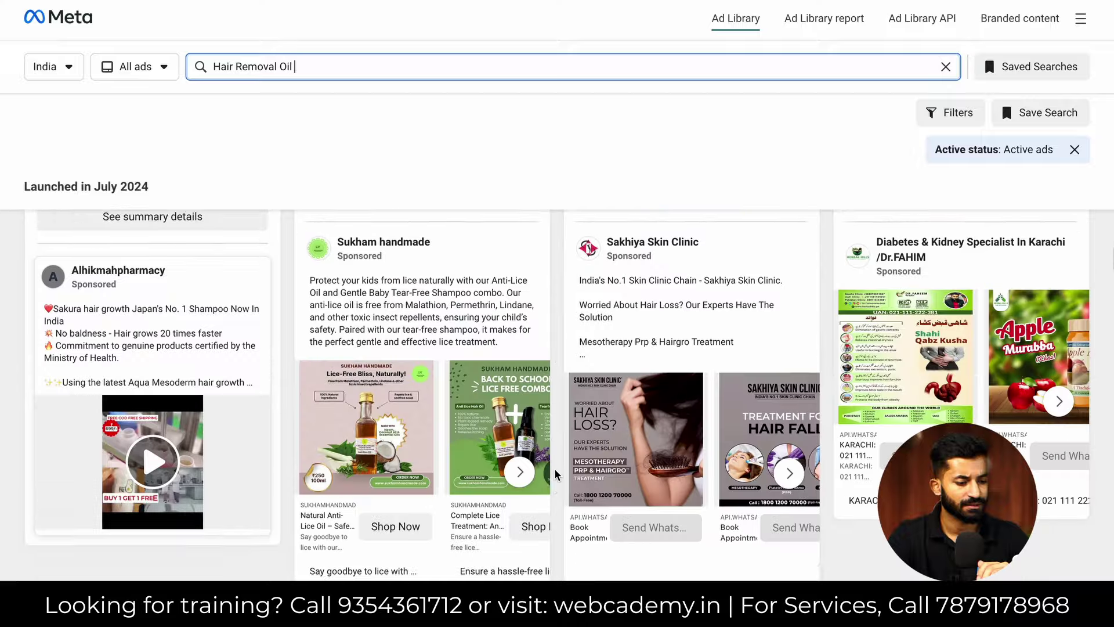
pyautogui.scroll(-3, 554, 475)
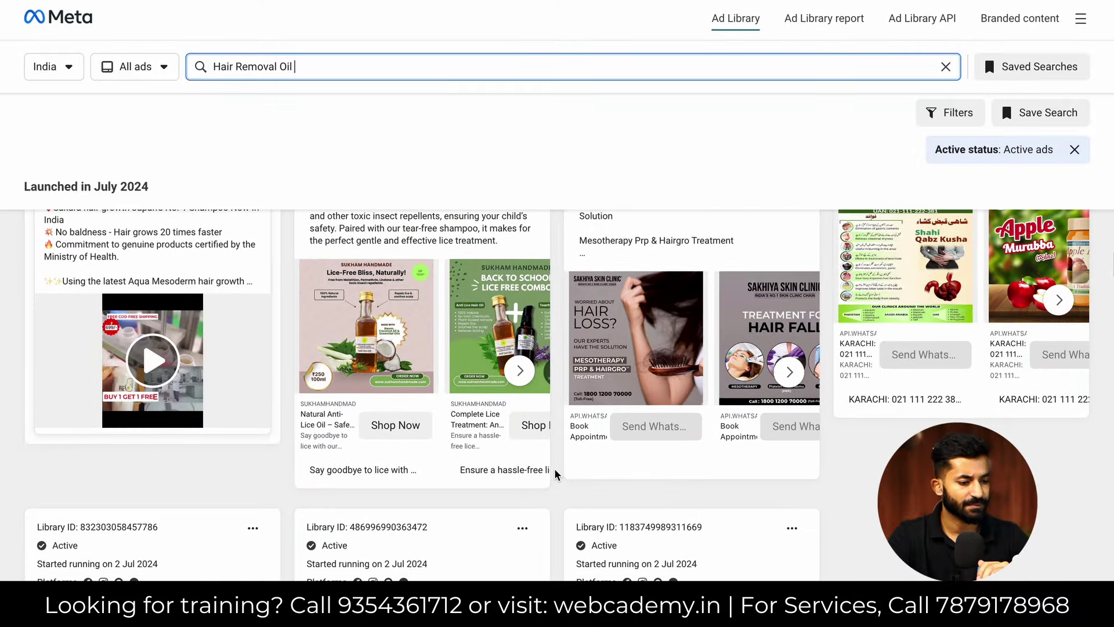
pyautogui.scroll(-12, 554, 475)
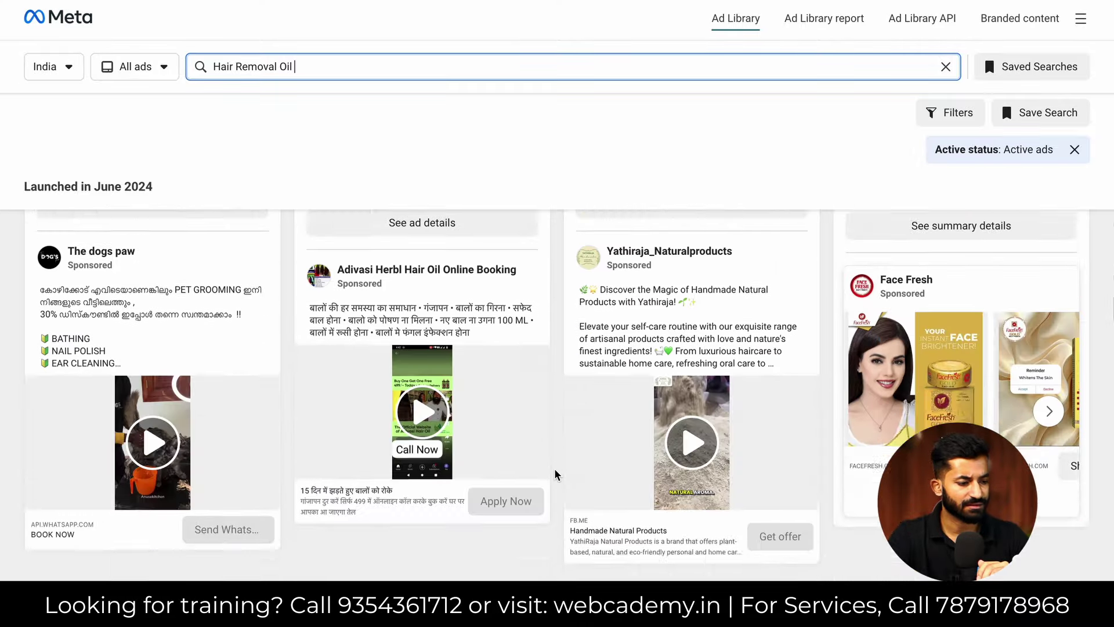
pyautogui.scroll(6, 554, 475)
pyautogui.scroll(3, 280, 447)
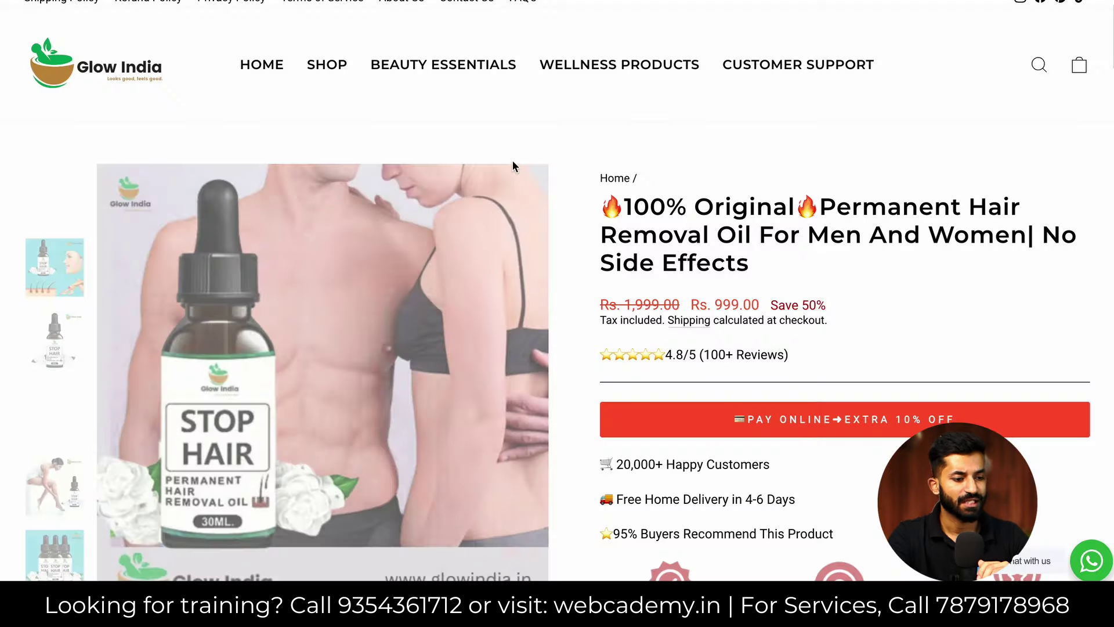
# Step: Examine the price, order offers, product description and customer reviews on Glow India's hair removal oil page
pyautogui.scroll(-5, 603, 273)
pyautogui.scroll(4, 603, 273)
pyautogui.click(732, 200)
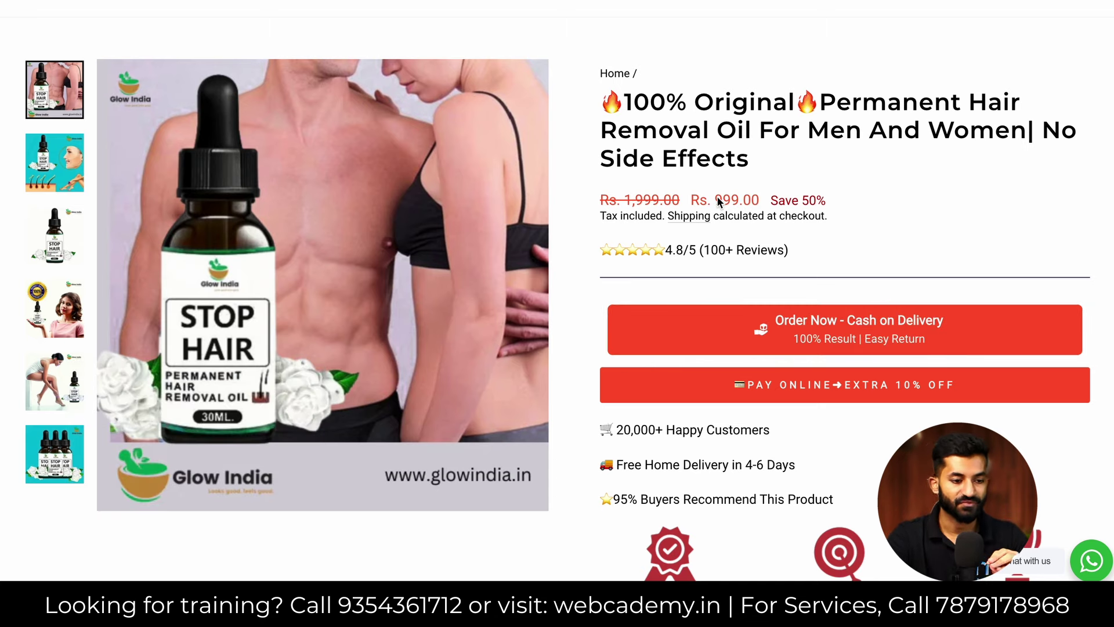
pyautogui.scroll(1, 651, 201)
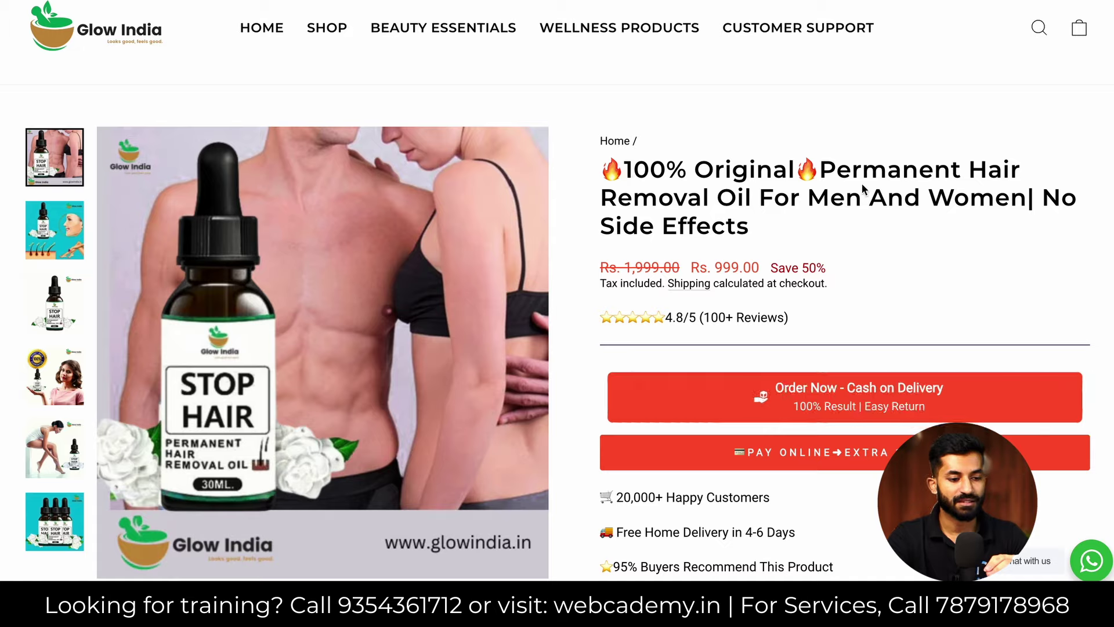
pyautogui.scroll(1, 634, 209)
pyautogui.scroll(-8, 660, 405)
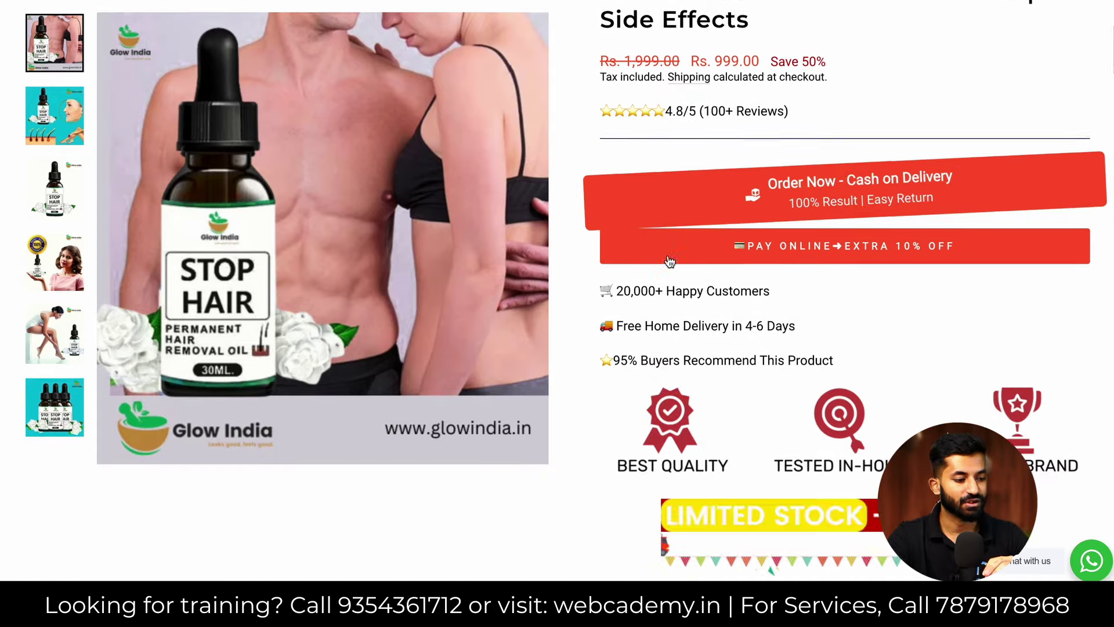
pyautogui.scroll(-15, 660, 405)
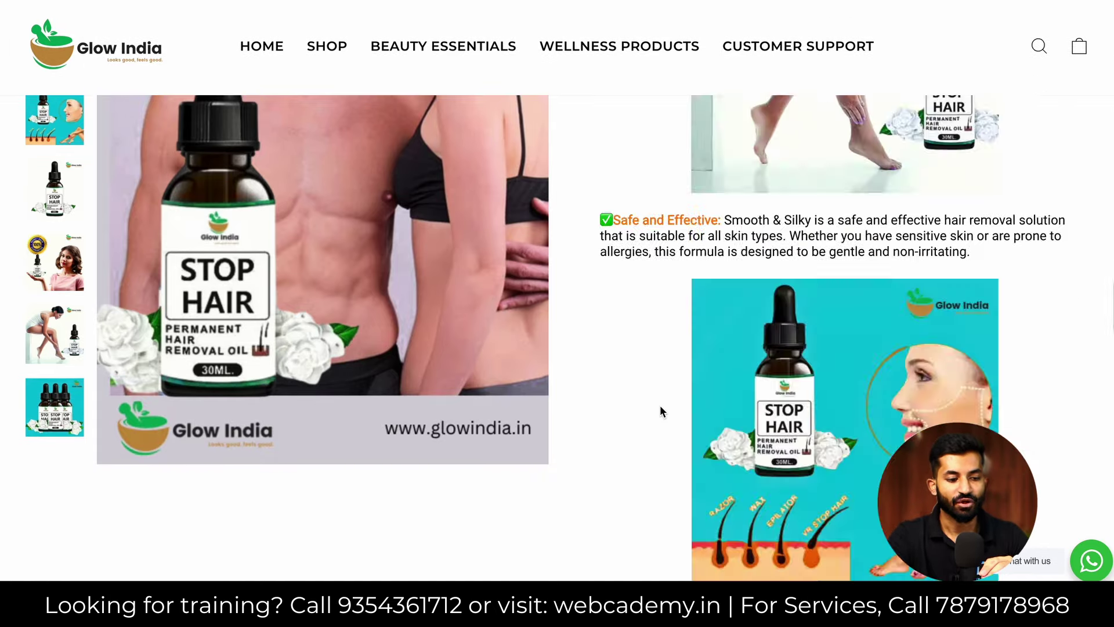
pyautogui.scroll(10, 661, 407)
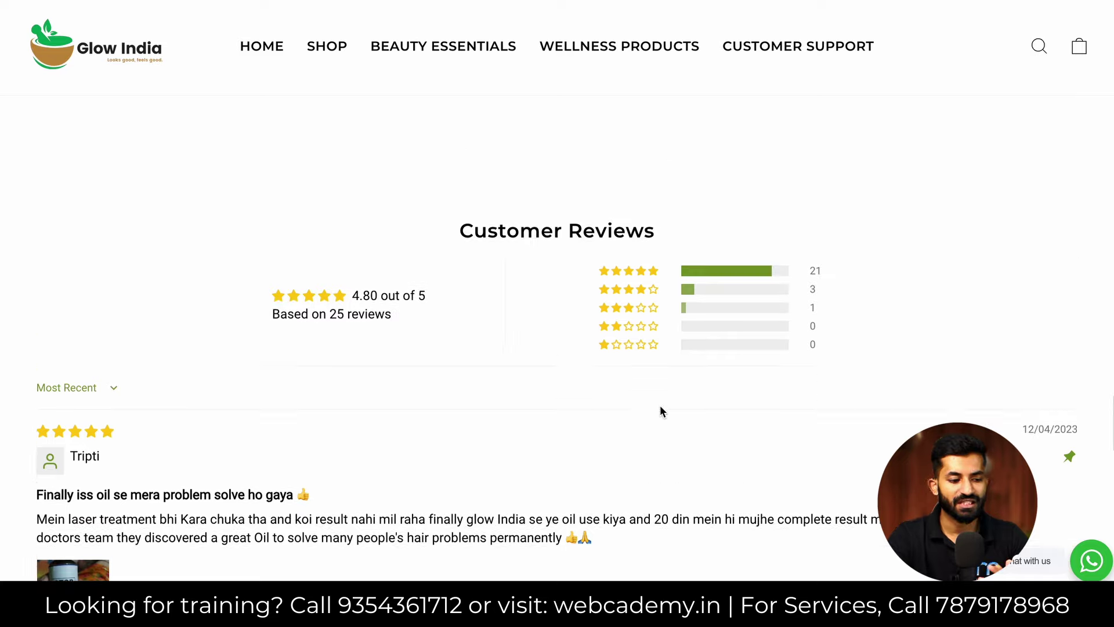
pyautogui.scroll(10, 662, 411)
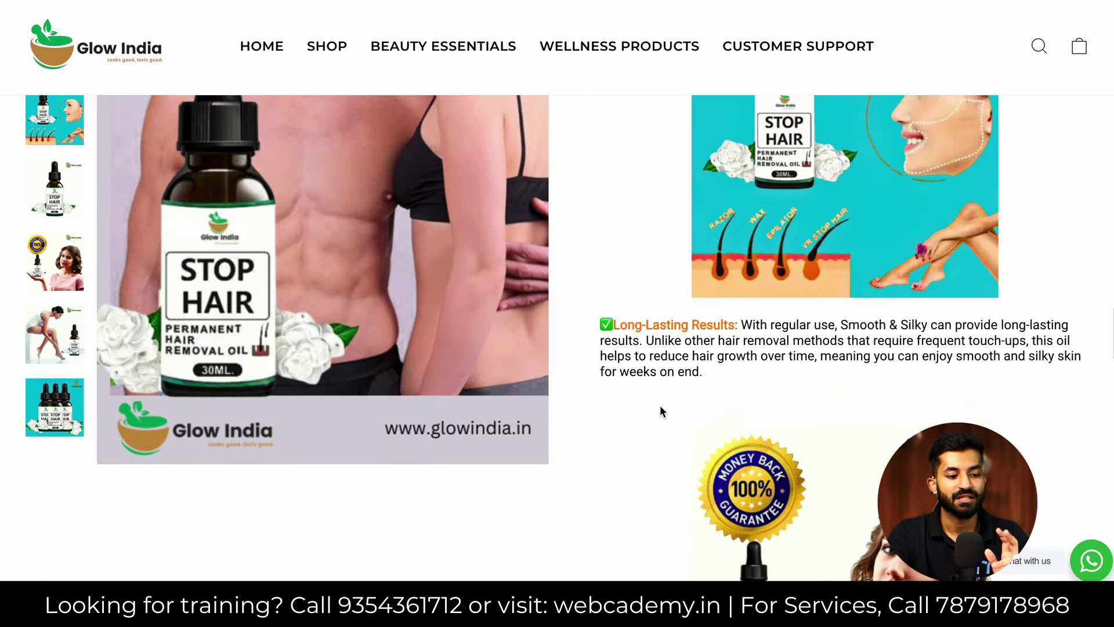
pyautogui.scroll(1, 660, 411)
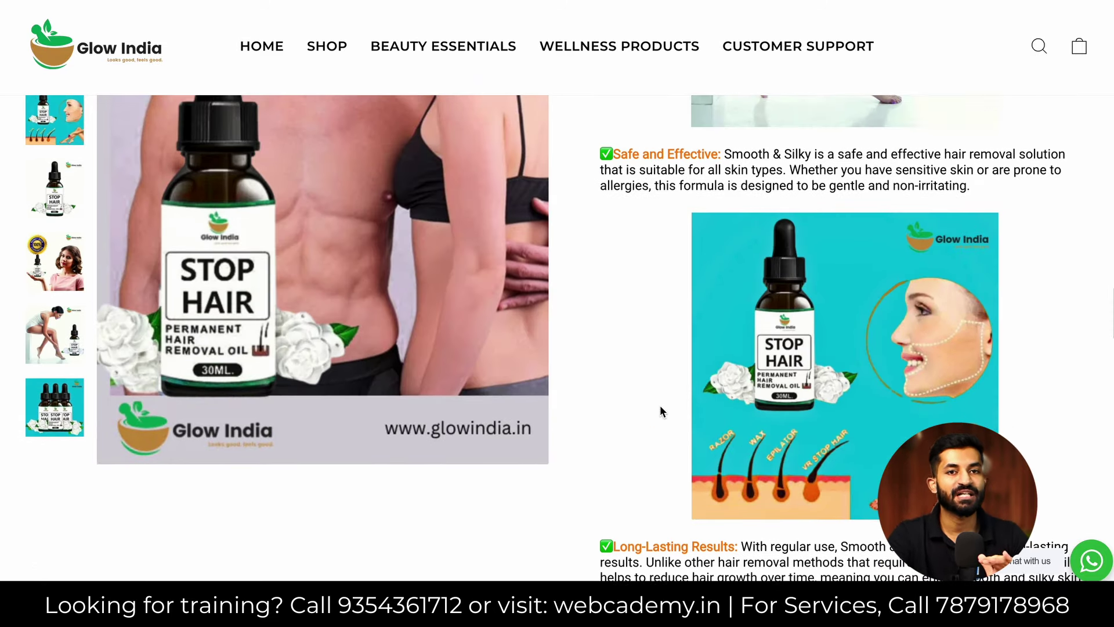
# Step: Review the benefits section of Glow India's hair removal oil page and go back up to its title and price
pyautogui.scroll(6, 661, 406)
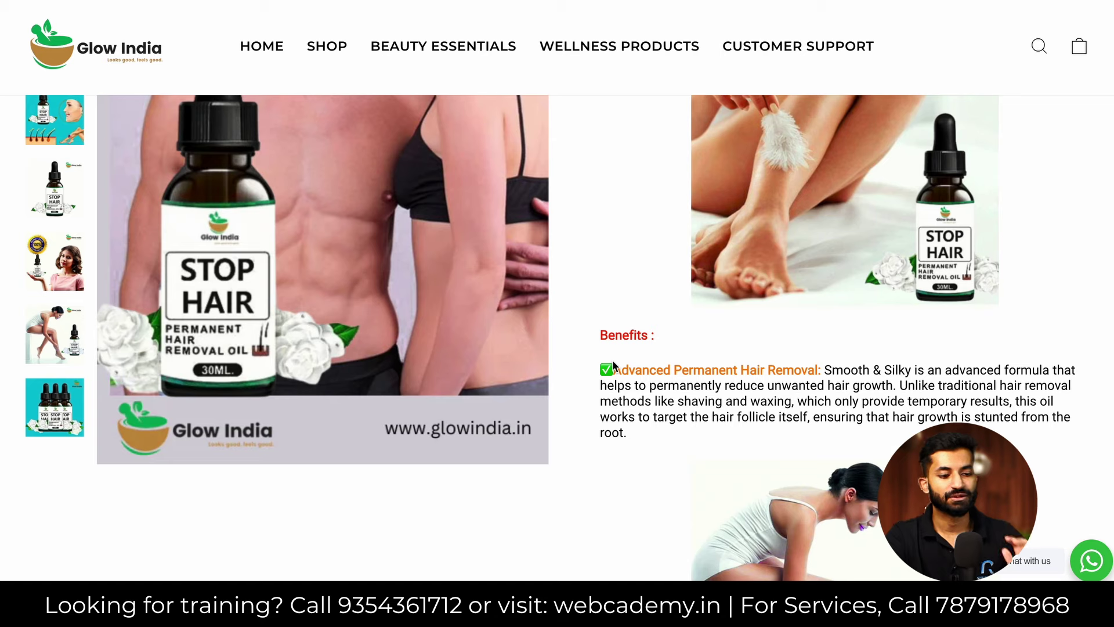
pyautogui.scroll(-2, 597, 342)
pyautogui.scroll(15, 605, 301)
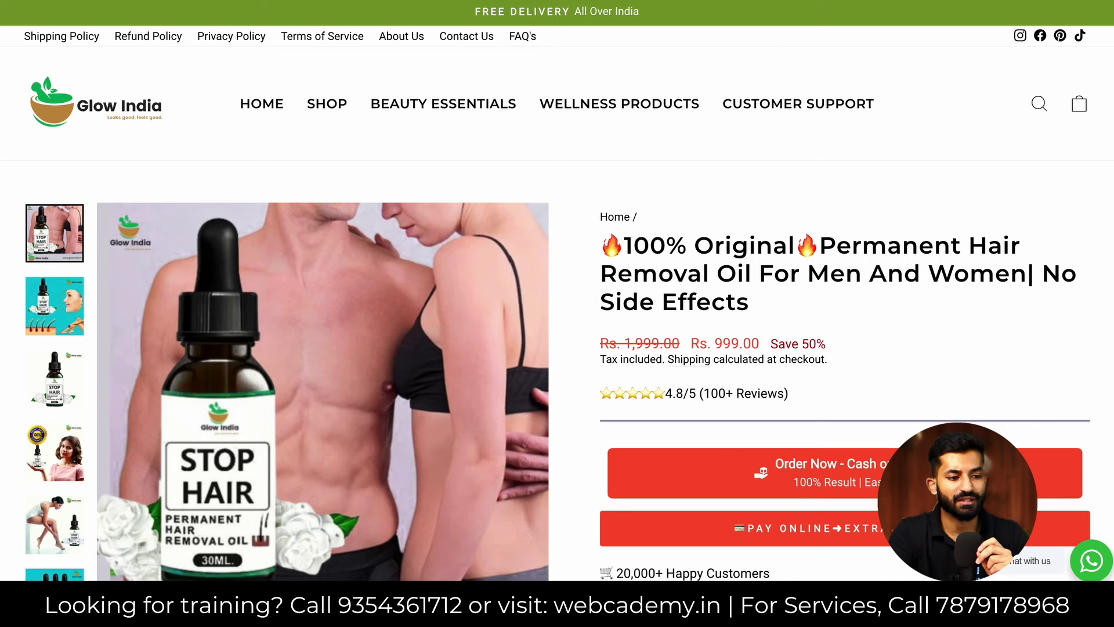
# Step: Switch to the Shopify admin, search the apps for "facebook and instagram" and install Meta's Facebook & Instagram app
pyautogui.click(505, 0)
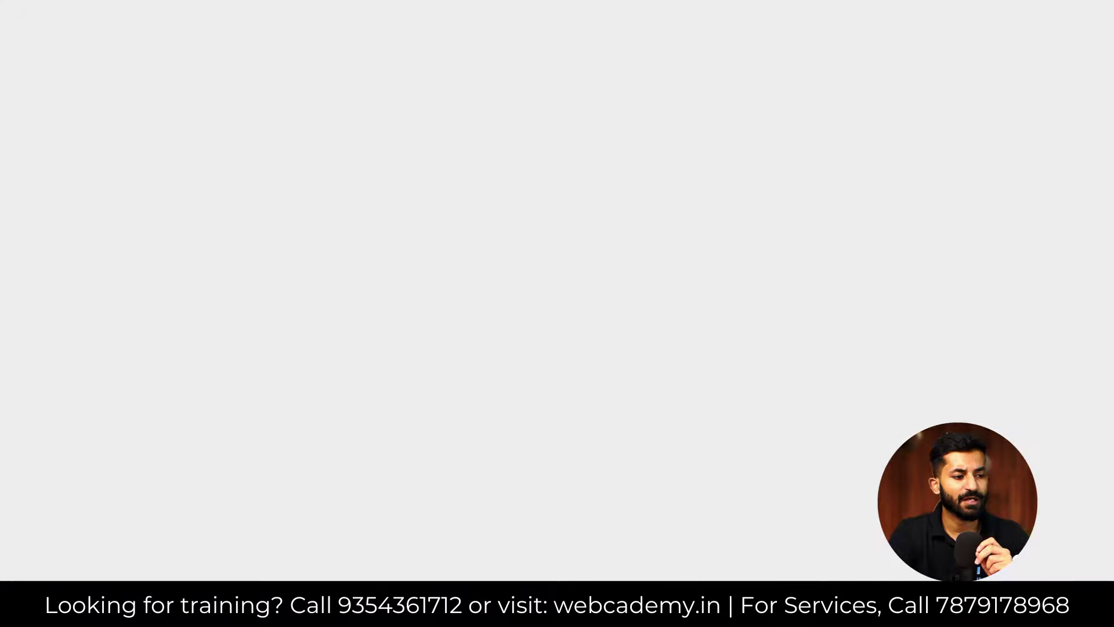
pyautogui.click(249, 273)
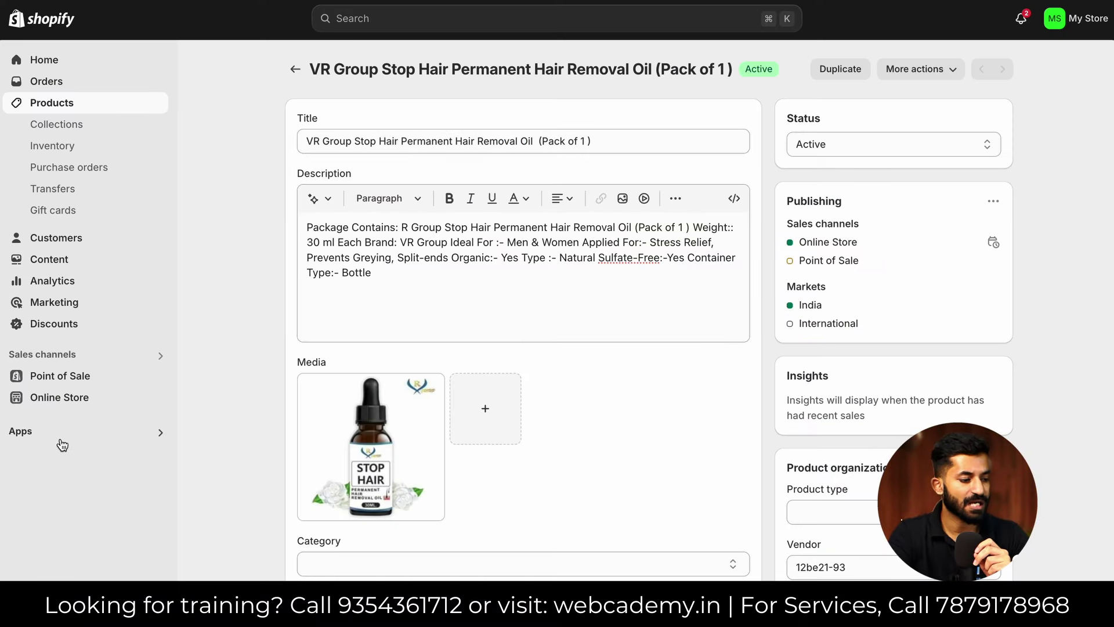
pyautogui.click(63, 443)
pyautogui.write('face')
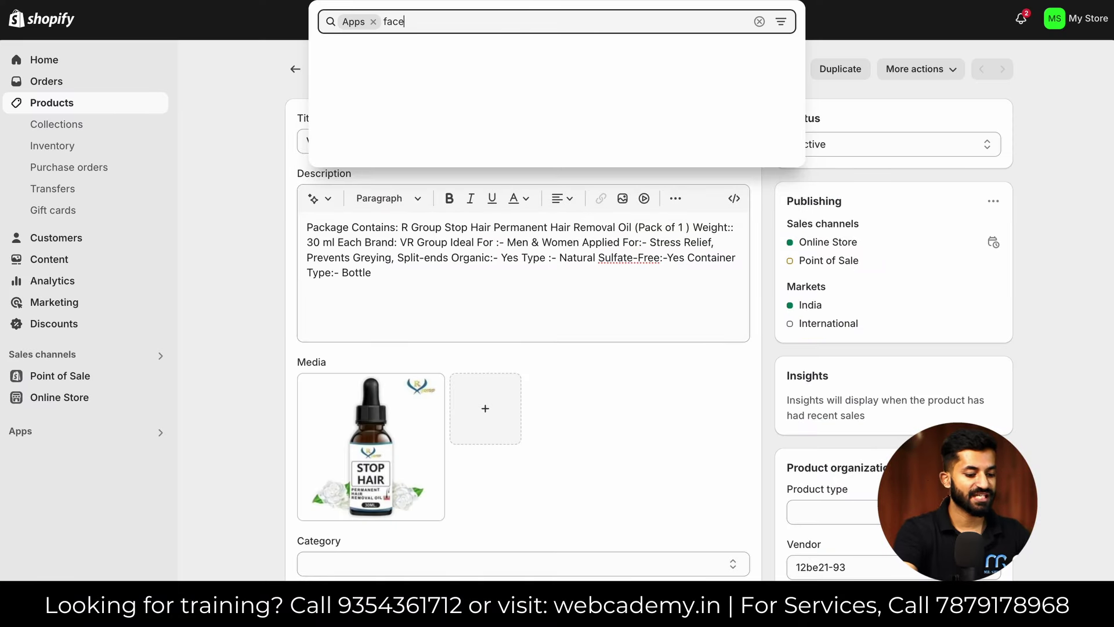
pyautogui.write('book and instagram')
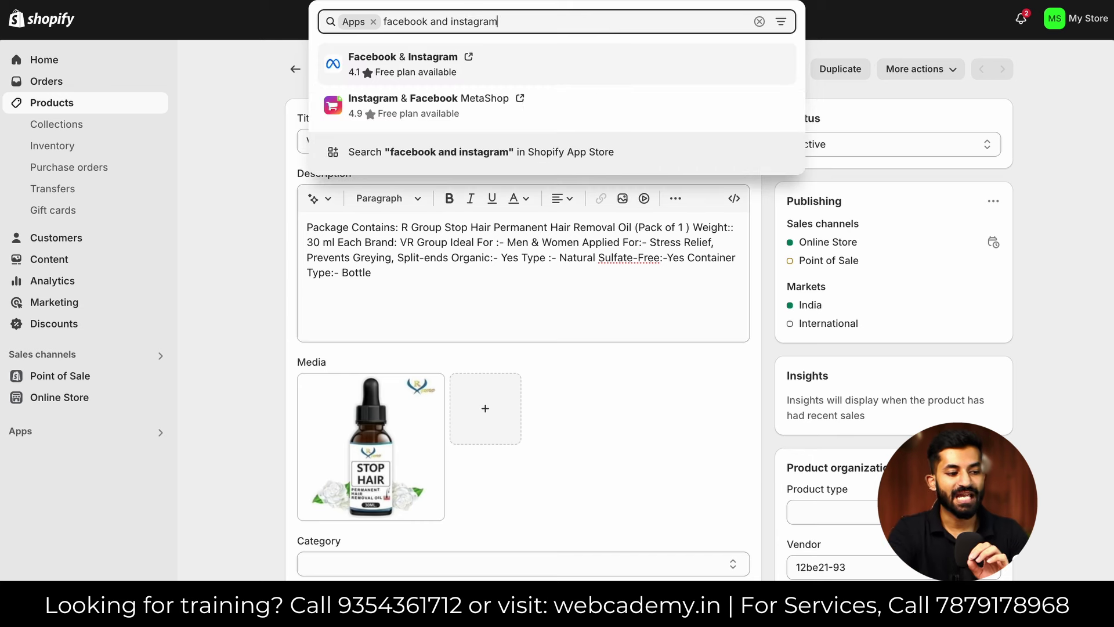
pyautogui.click(450, 63)
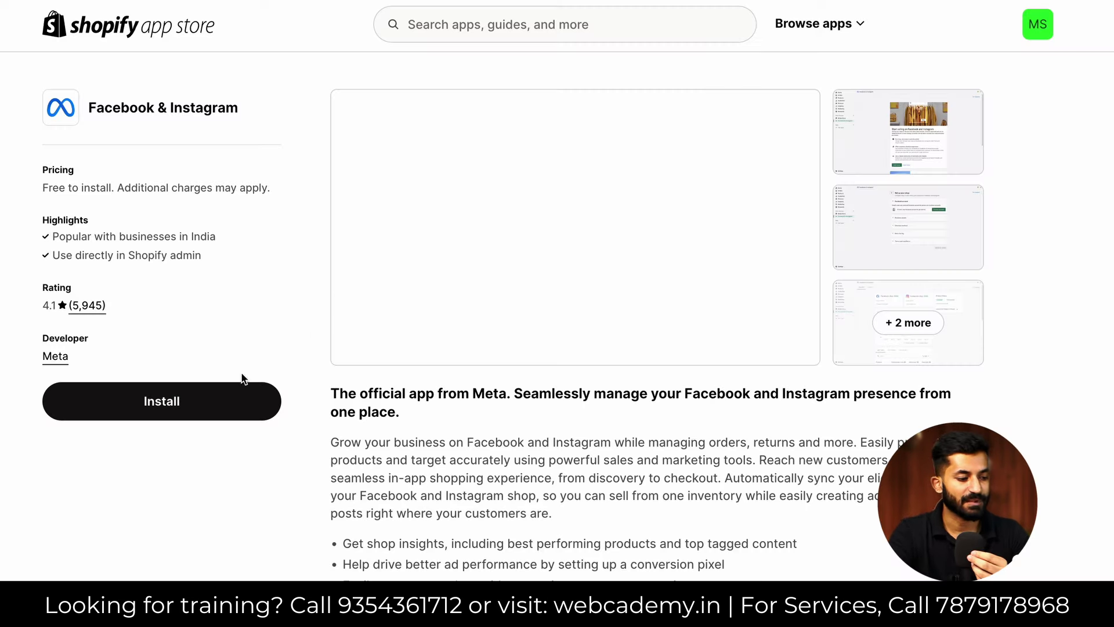
pyautogui.click(203, 413)
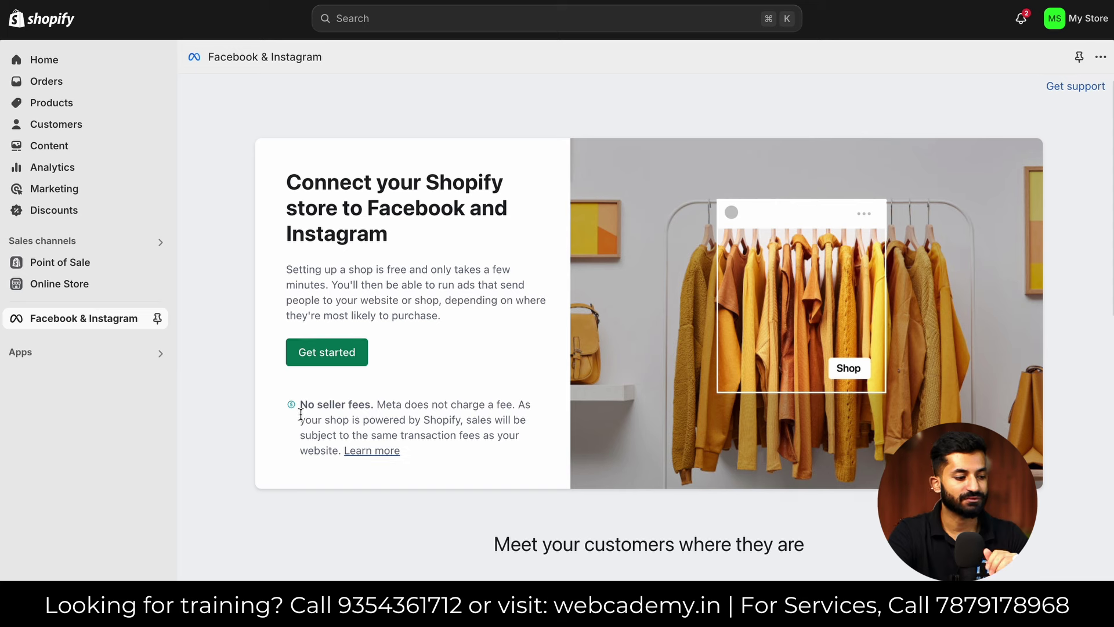
# Step: Start the Ads only setup and connect the personal Facebook account and the first listed business portfolio
pyautogui.scroll(-10, 281, 362)
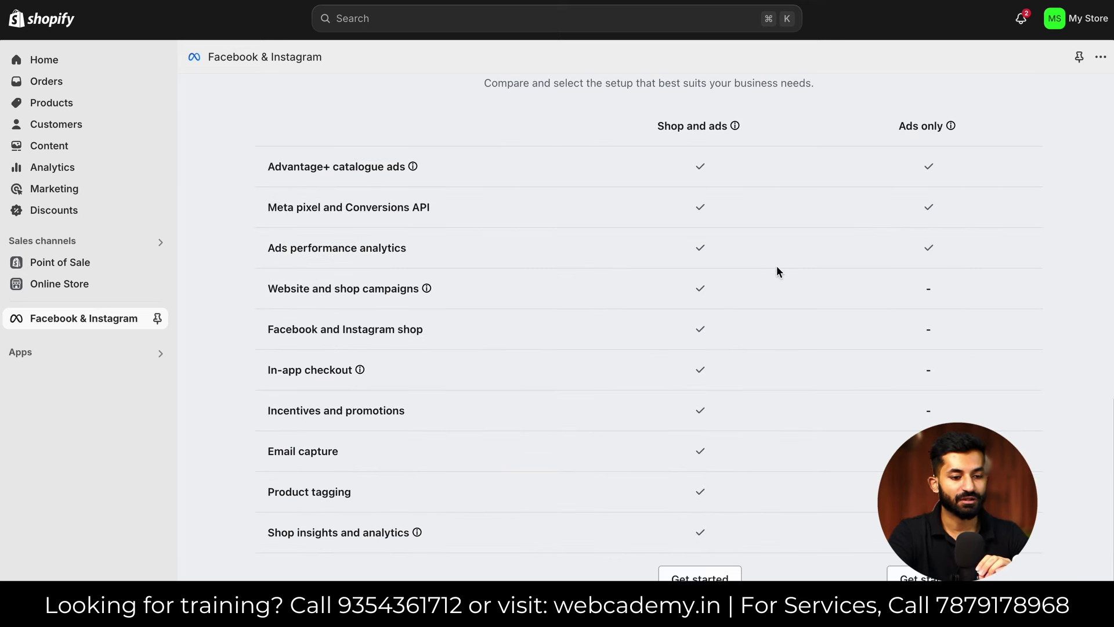
pyautogui.click(914, 577)
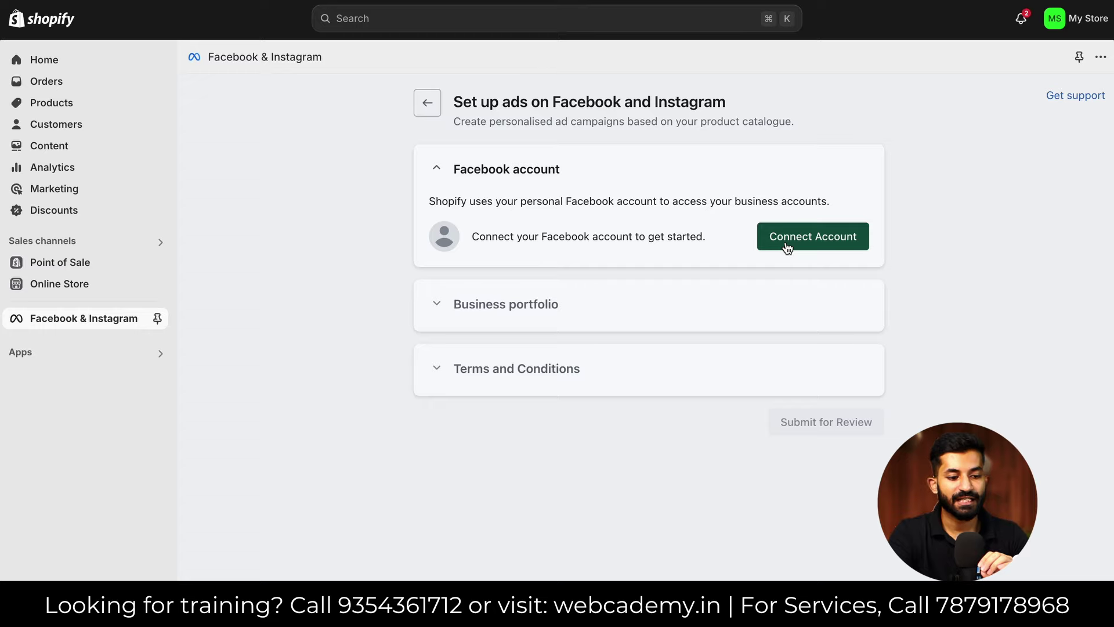
pyautogui.click(788, 248)
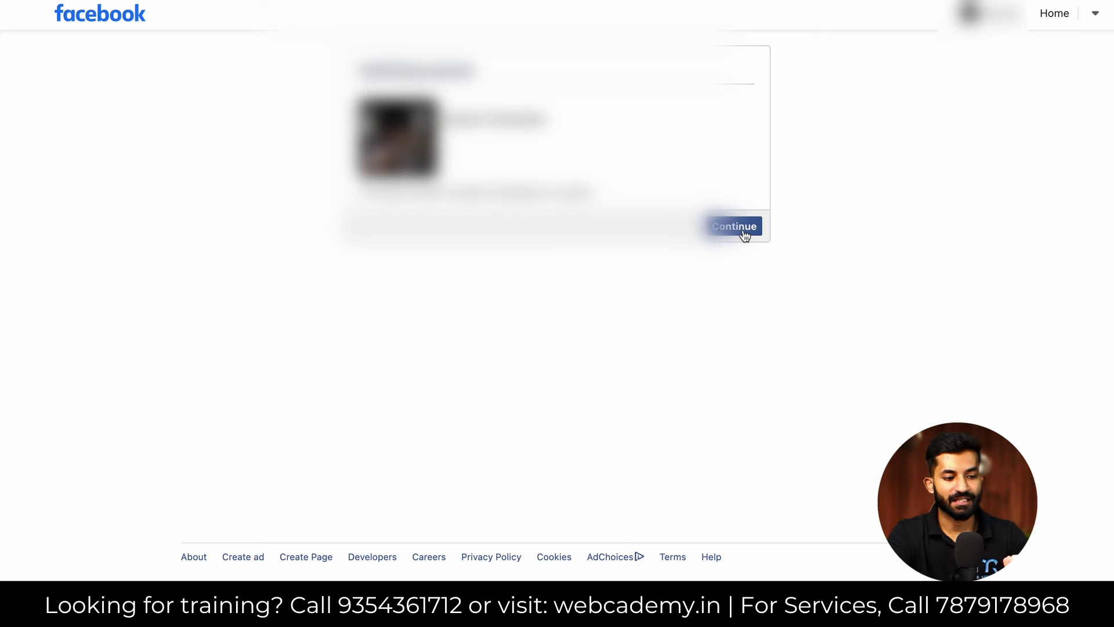
pyautogui.click(731, 232)
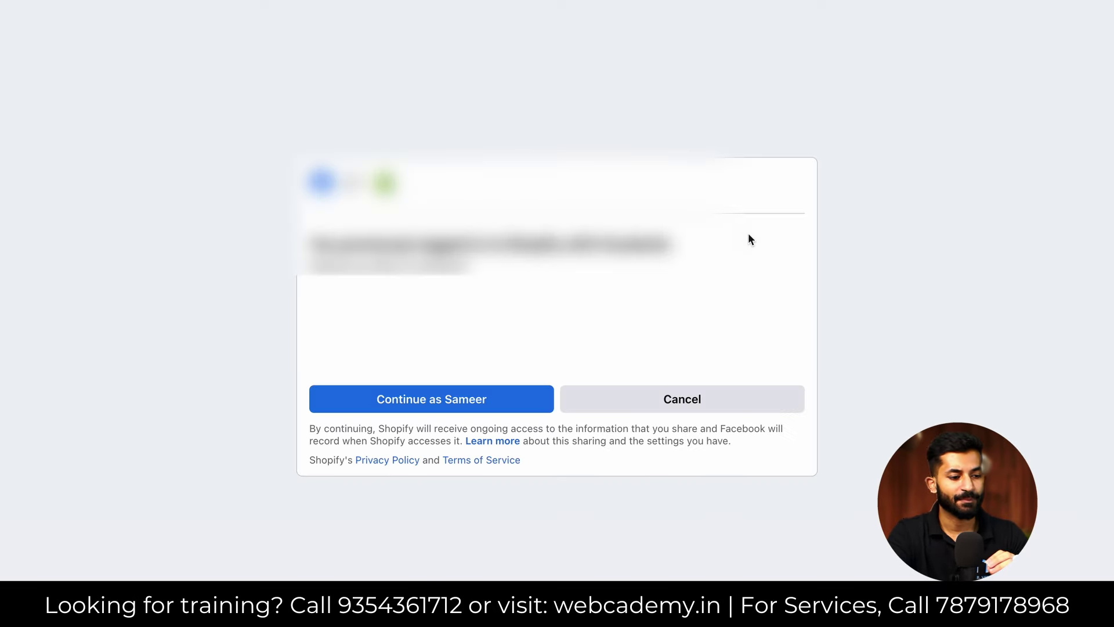
pyautogui.click(473, 400)
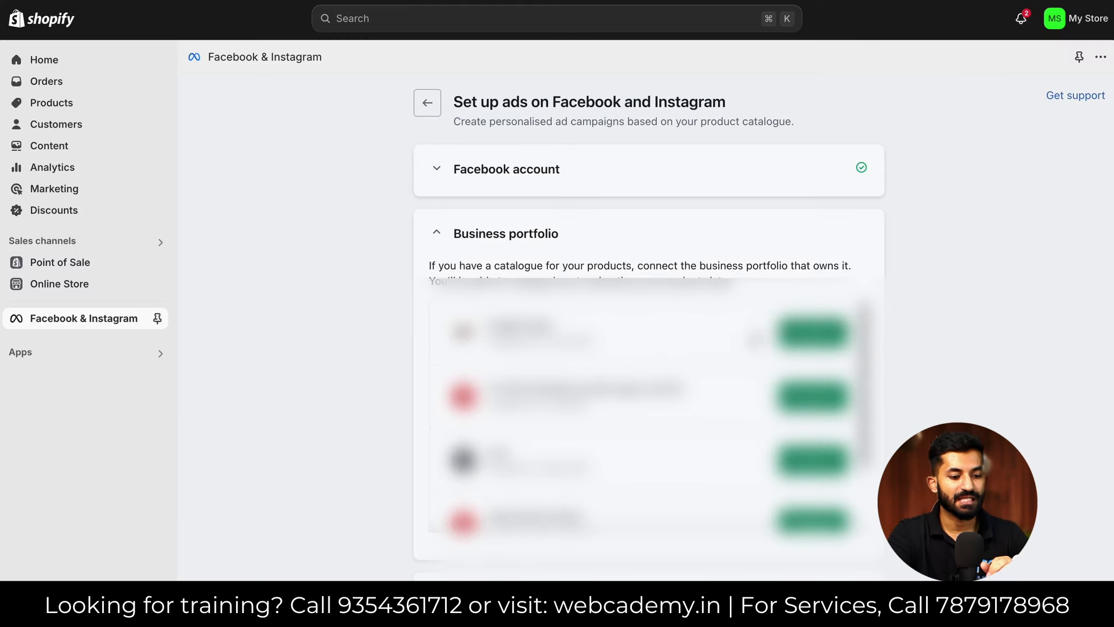
pyautogui.click(813, 333)
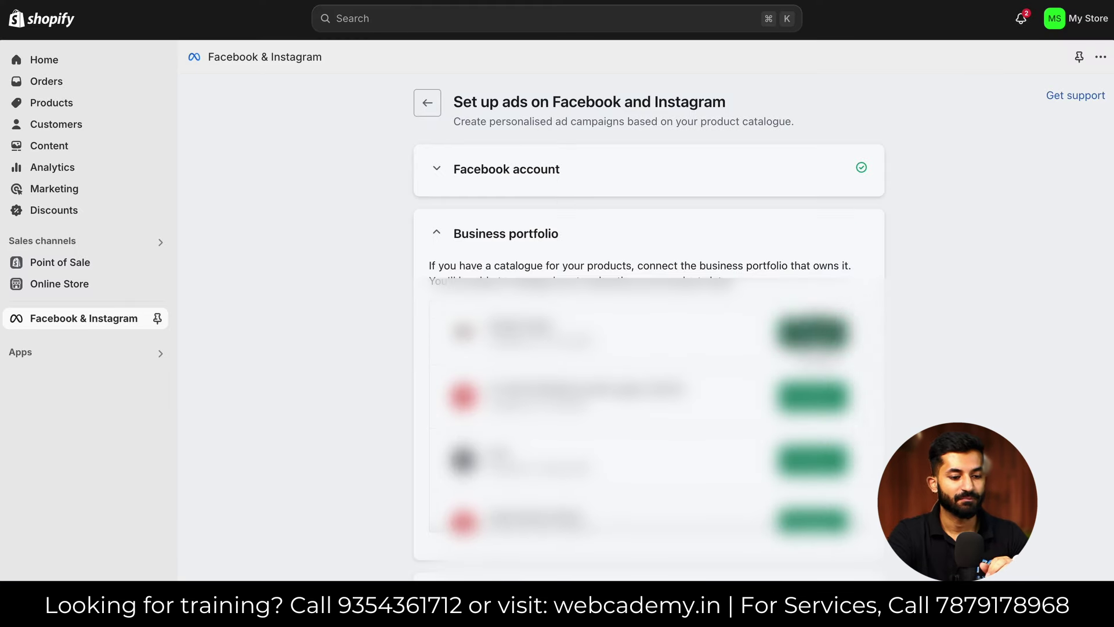
pyautogui.click(838, 339)
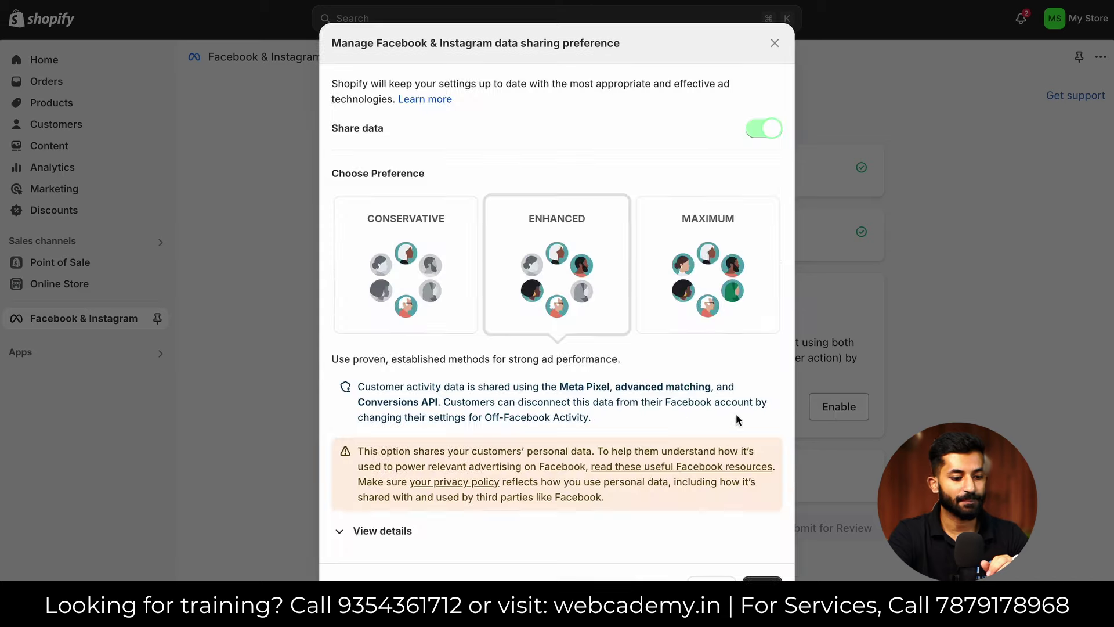
# Step: Set data sharing to Maximum with a connected pixel, agree to the Product Catalogue Terms and submit the ads setup for review
pyautogui.click(707, 283)
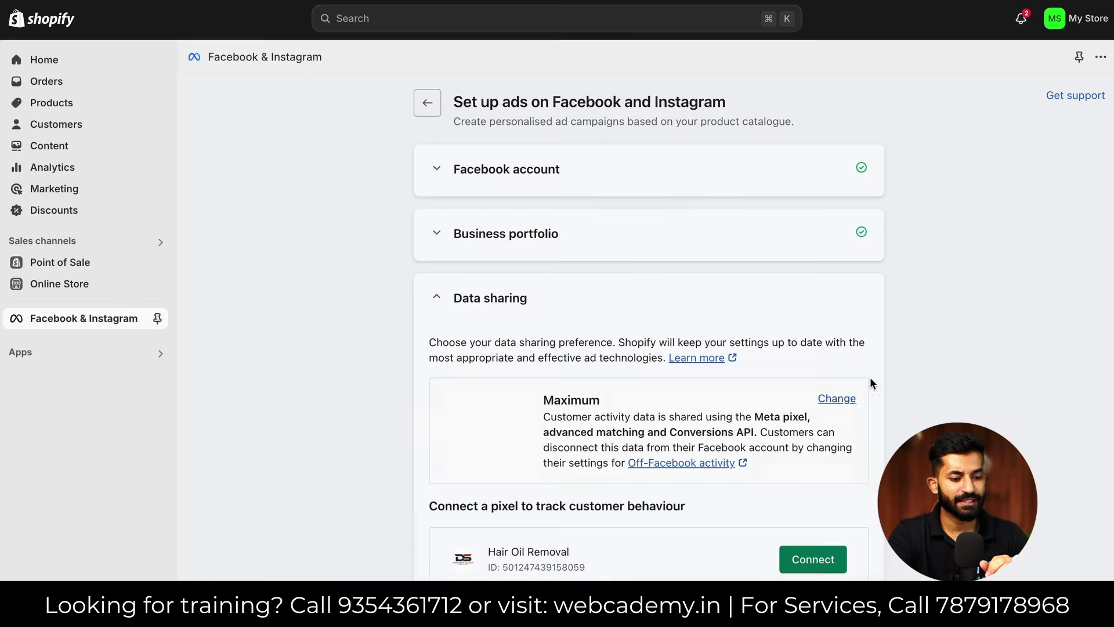
pyautogui.scroll(-5, 927, 357)
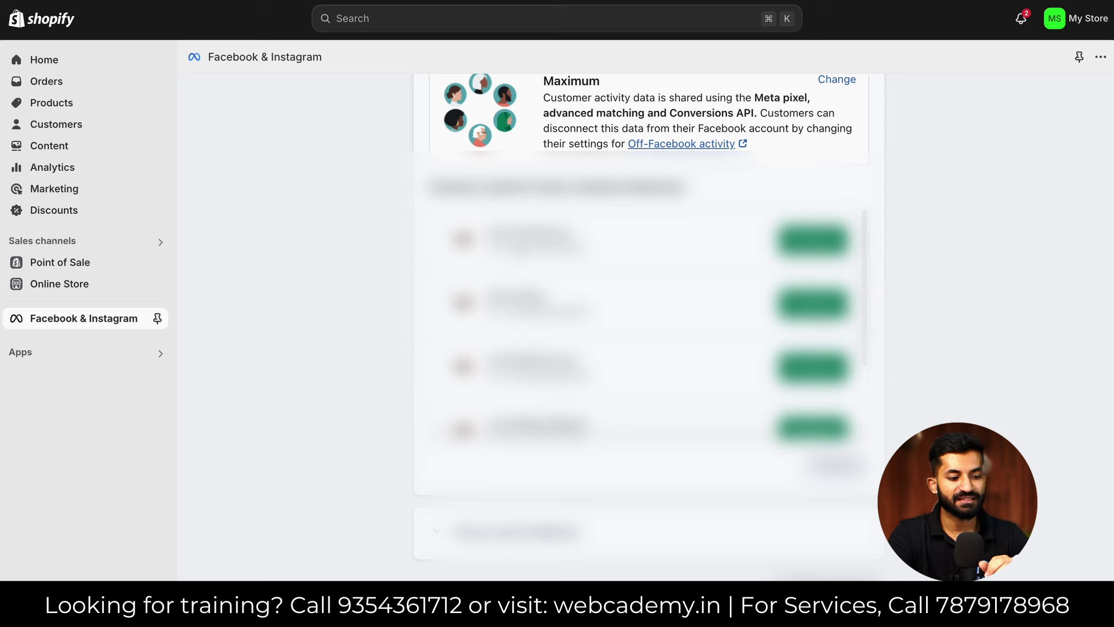
pyautogui.click(733, 344)
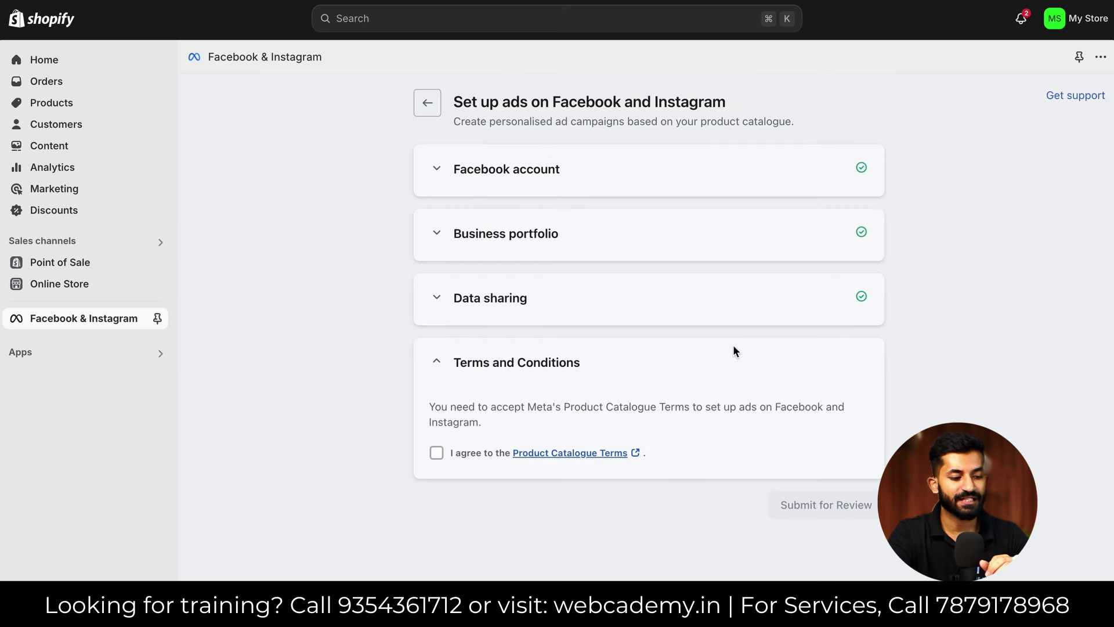
pyautogui.click(435, 456)
pyautogui.click(815, 422)
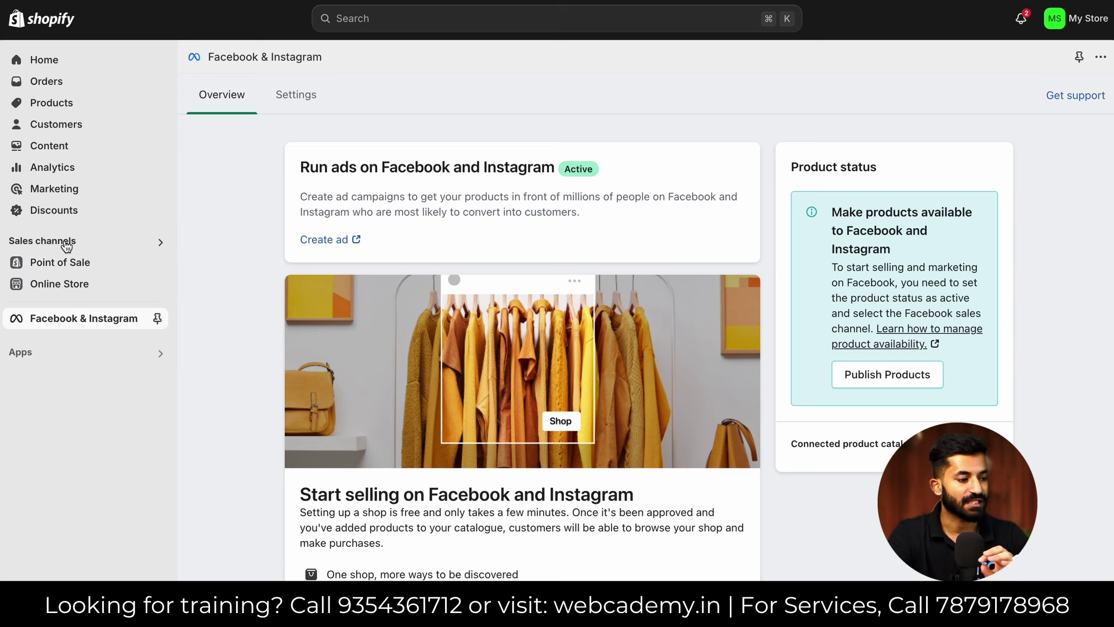
# Step: Open the online store's current theme for customization and set its market context to India
pyautogui.click(63, 285)
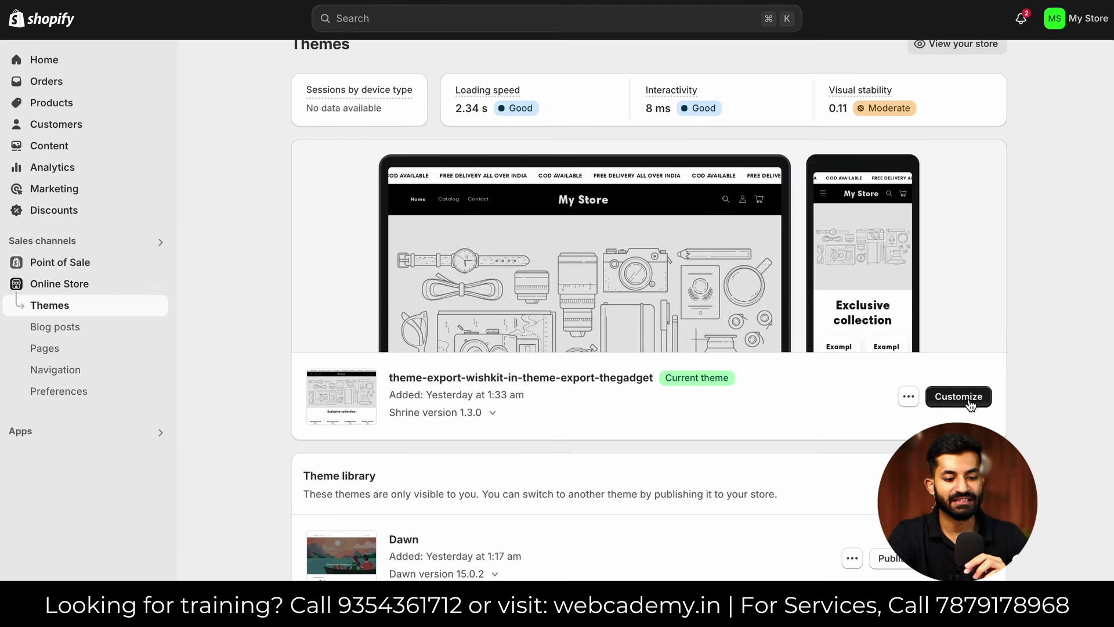
pyautogui.click(967, 401)
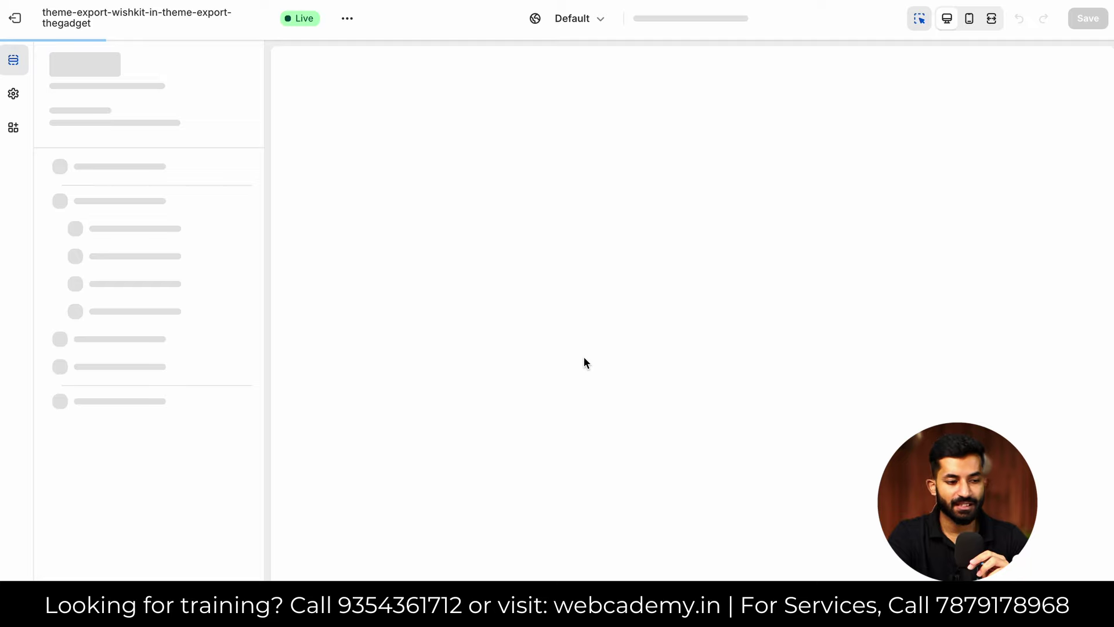
pyautogui.scroll(-15, 622, 210)
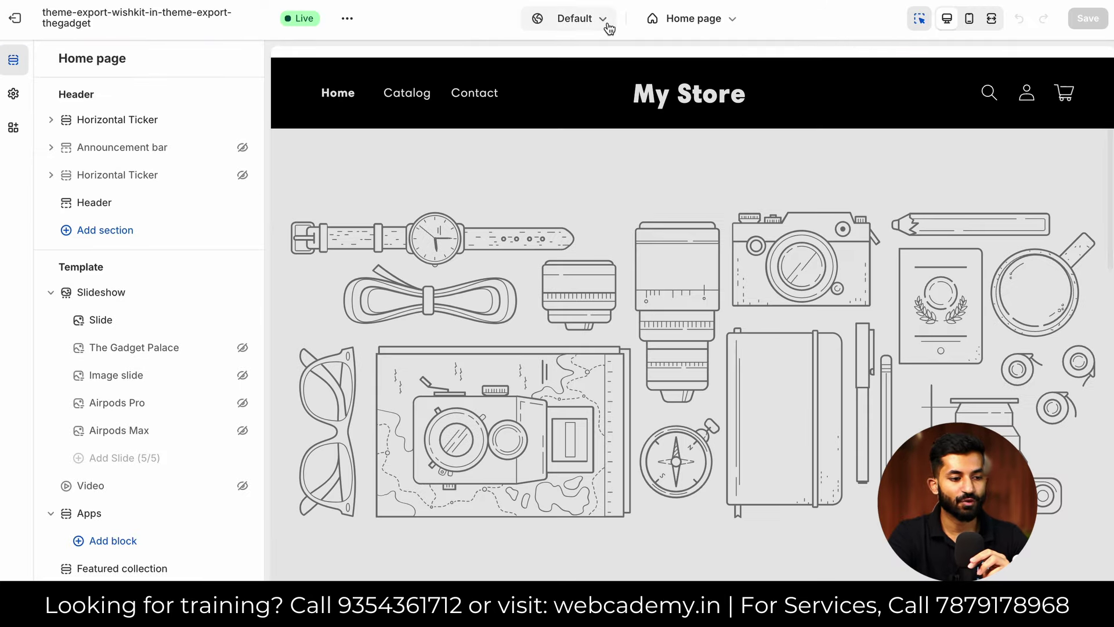
pyautogui.click(575, 20)
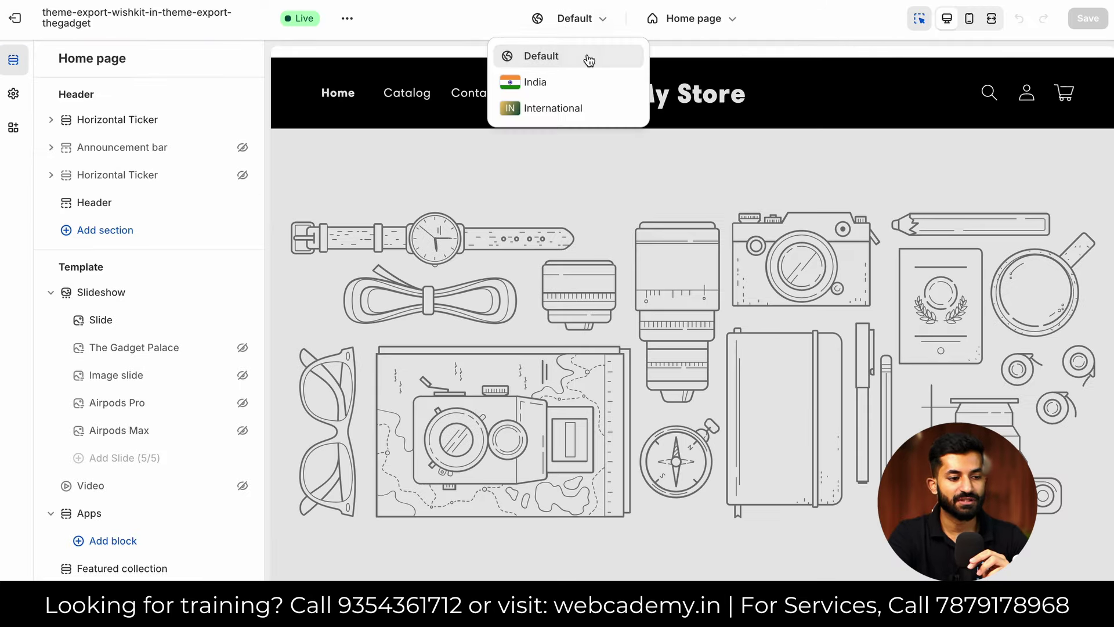
pyautogui.click(572, 82)
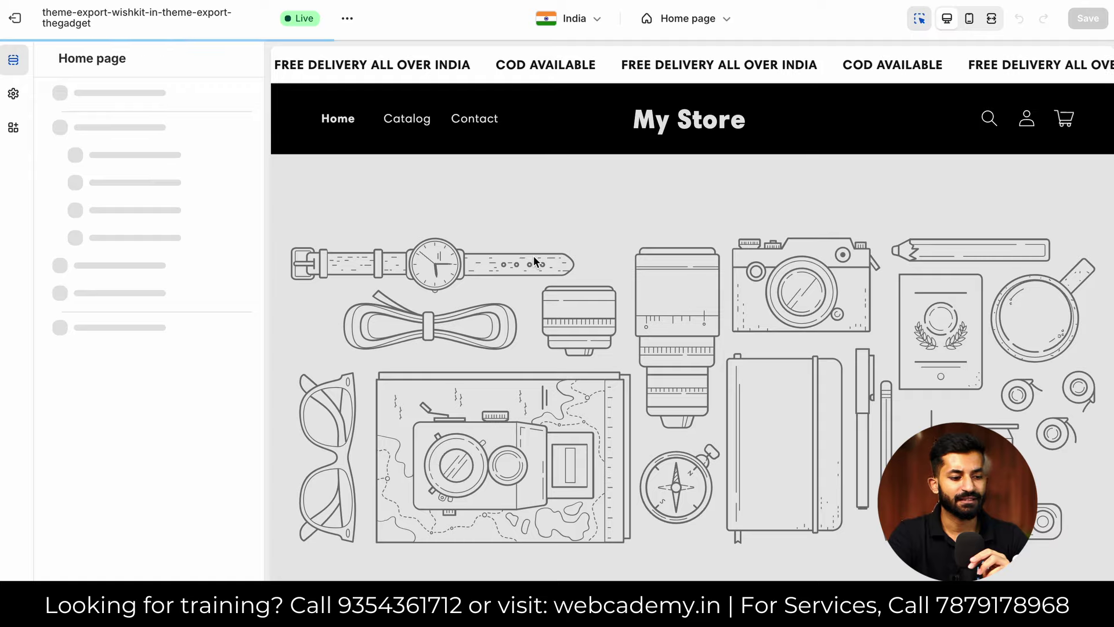
# Step: Look through the home page from slideshow to footer, including the settings of the slide and the featured collection
pyautogui.scroll(-2, 534, 258)
pyautogui.scroll(-2, 533, 255)
pyautogui.click(597, 243)
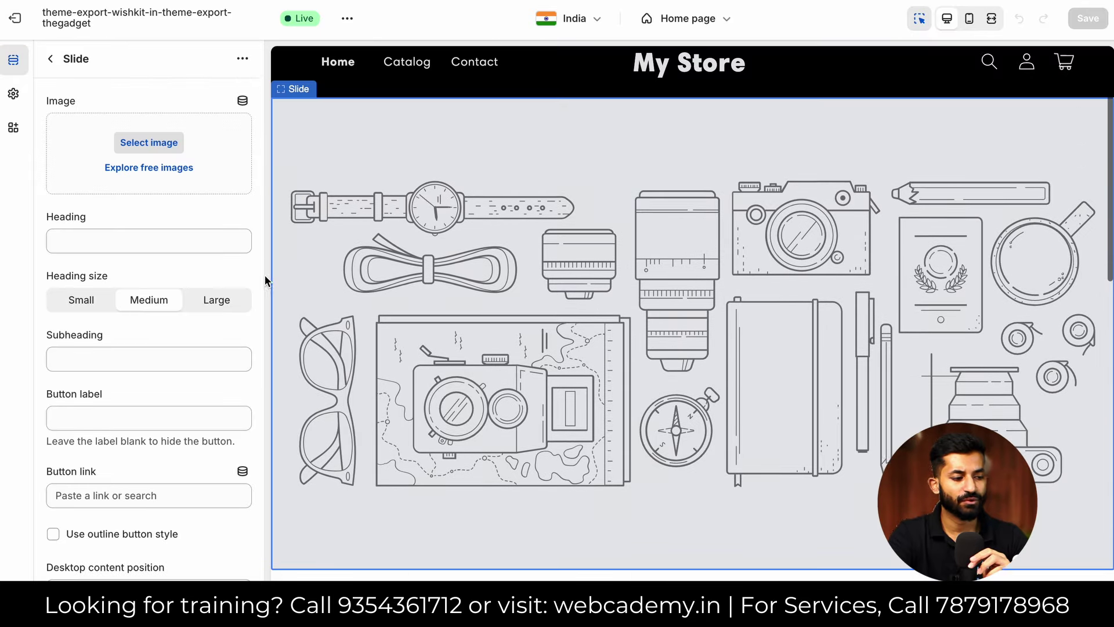
pyautogui.scroll(-6, 453, 316)
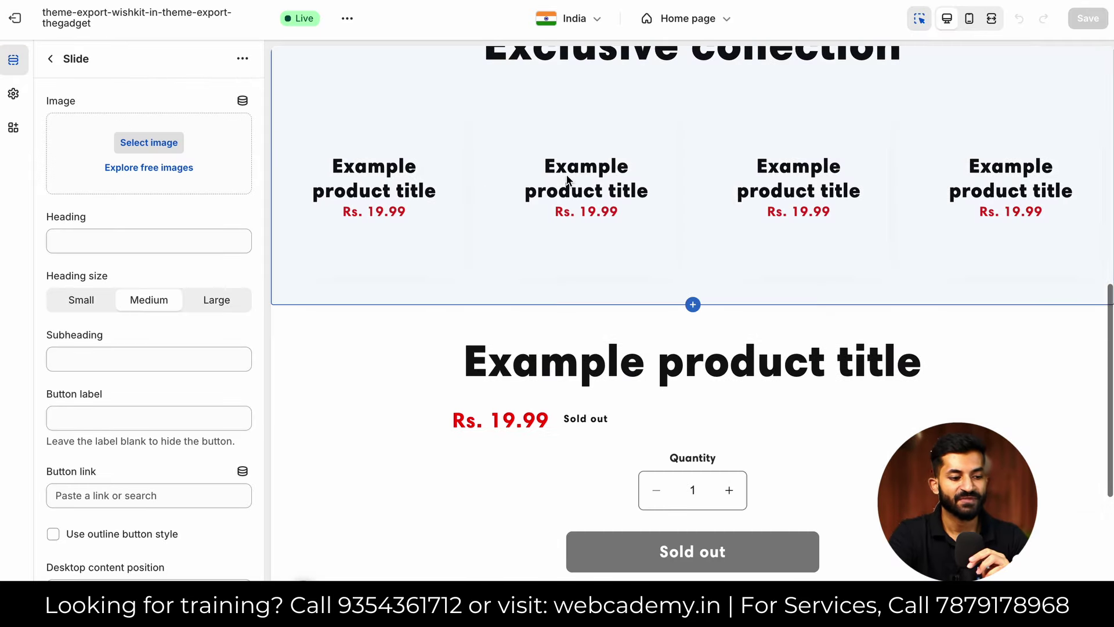
pyautogui.click(760, 187)
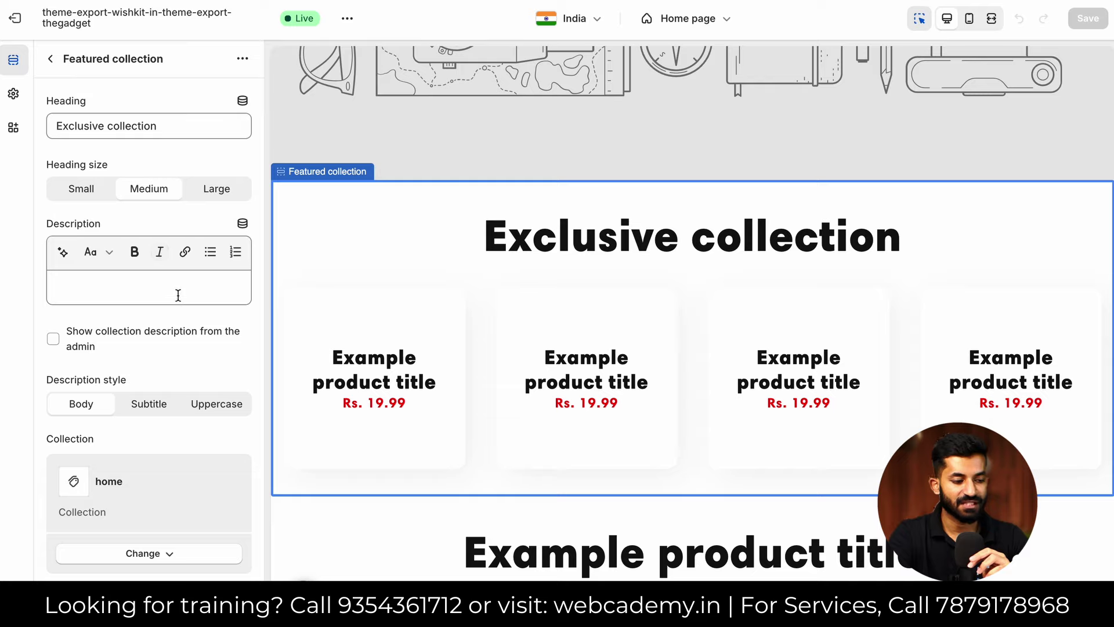
pyautogui.scroll(-6, 349, 396)
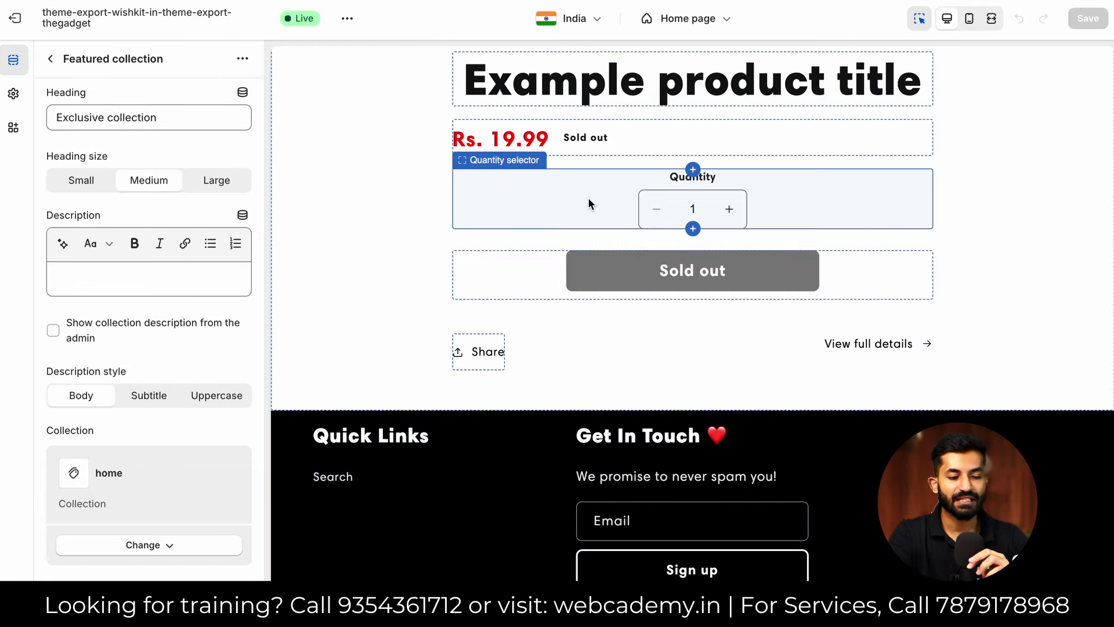
pyautogui.scroll(12, 587, 198)
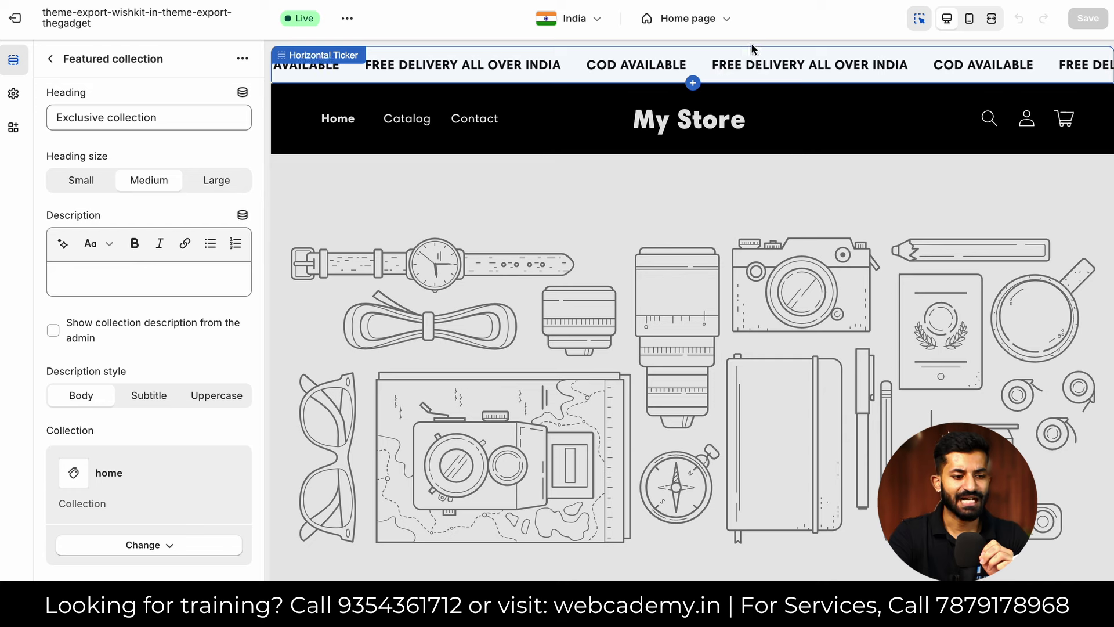
# Step: Preview the hair removal oil's product page in the theme editor, examine its layout and description, and return to the home page
pyautogui.click(724, 23)
pyautogui.click(618, 111)
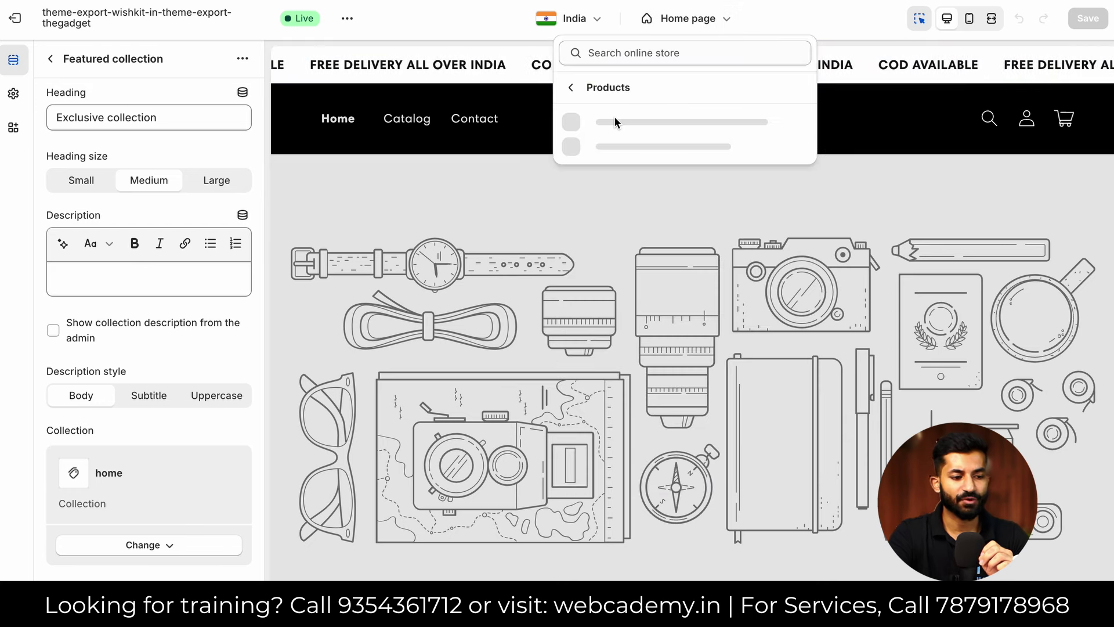
pyautogui.click(644, 143)
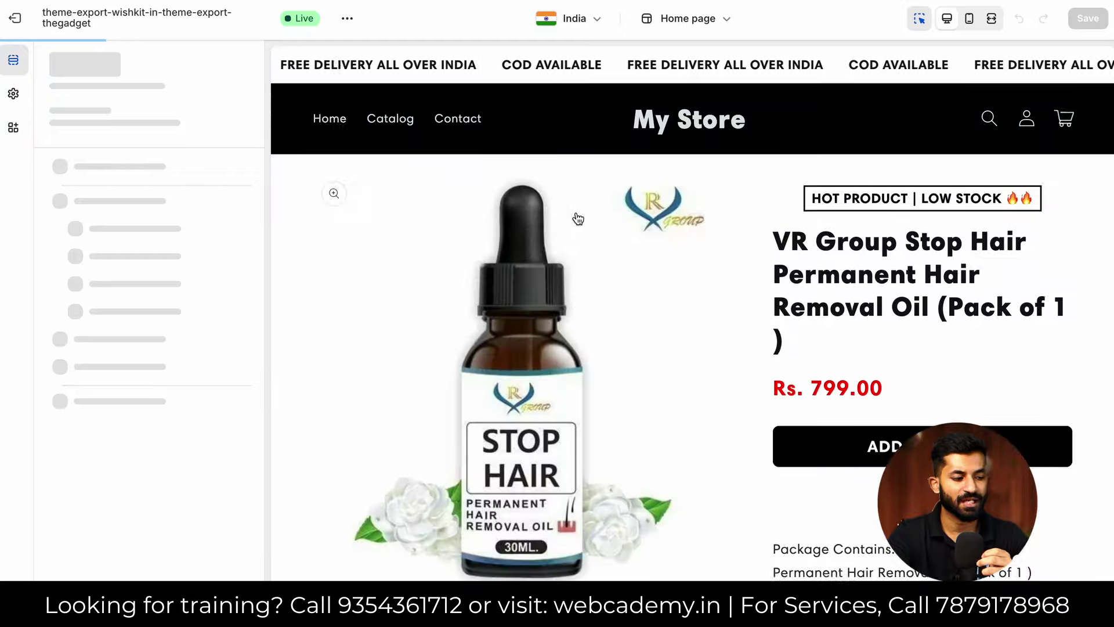
pyautogui.scroll(-10, 577, 216)
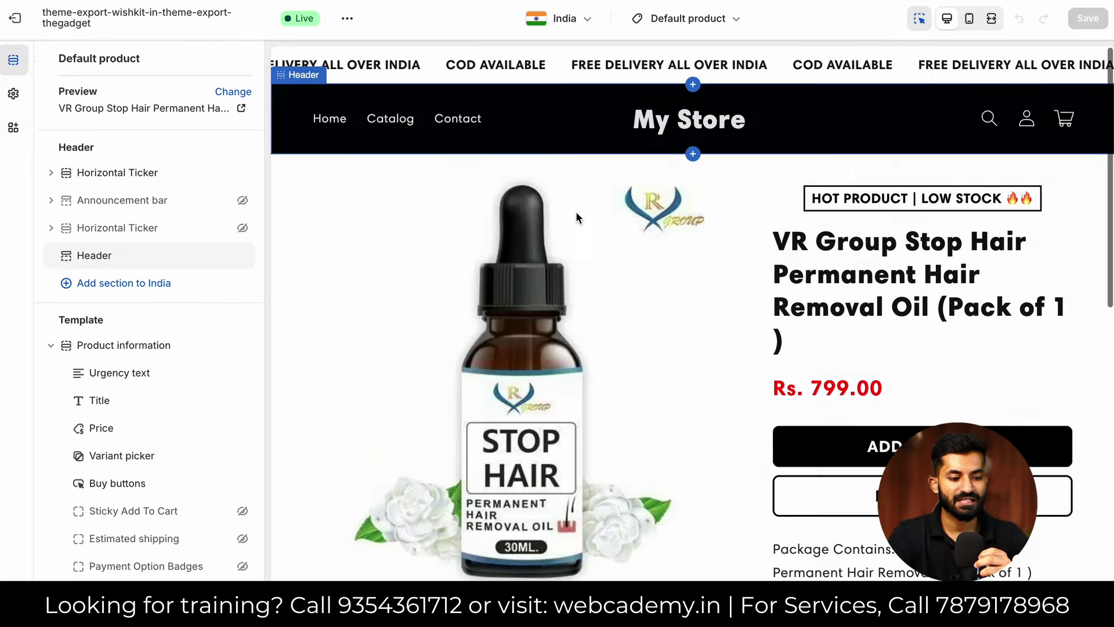
pyautogui.scroll(-5, 870, 429)
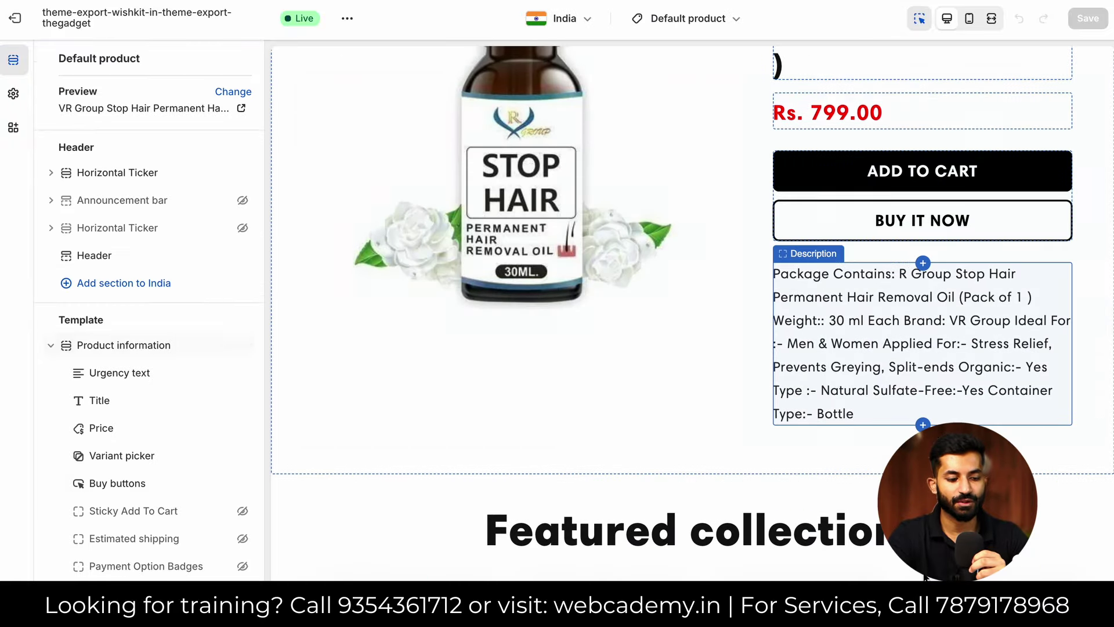
pyautogui.scroll(-5, 897, 410)
pyautogui.scroll(15, 824, 191)
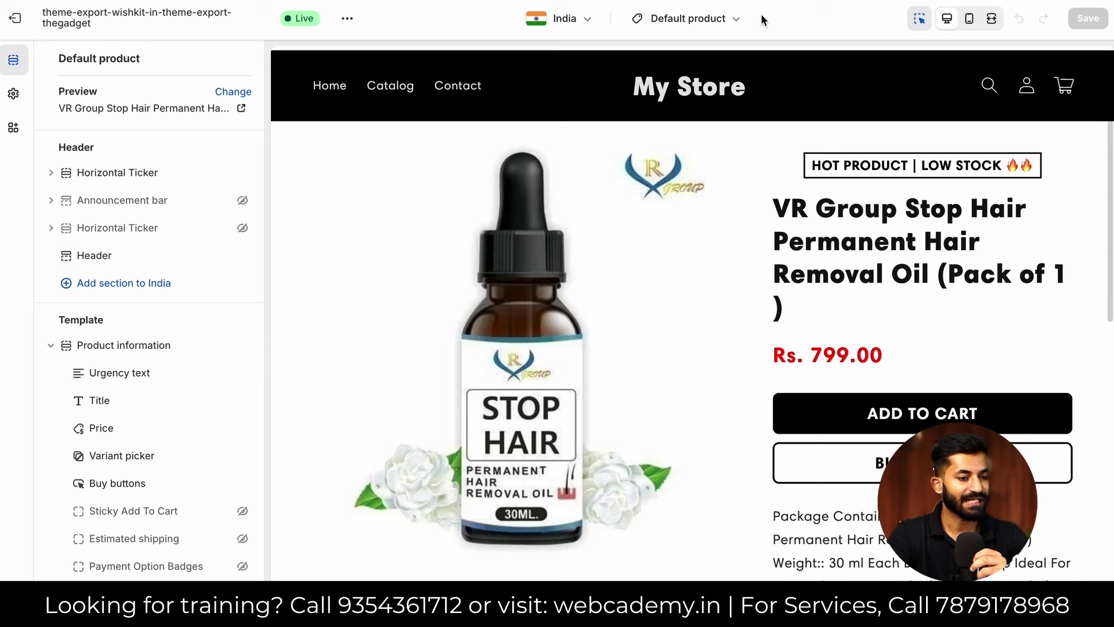
pyautogui.click(707, 21)
pyautogui.click(632, 86)
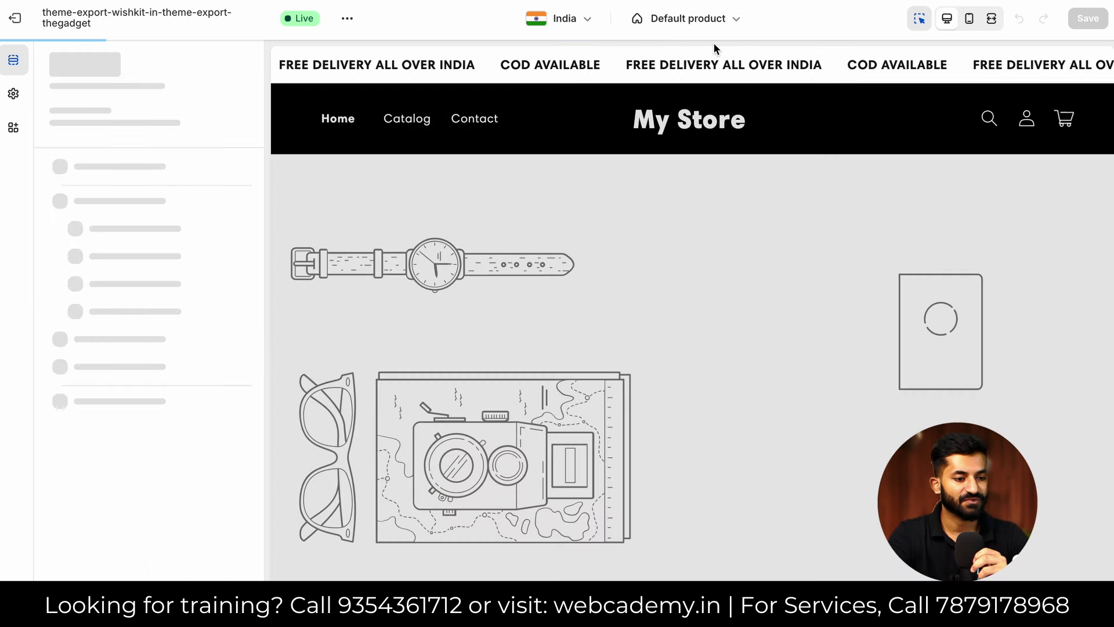
# Step: Look through the theme's available templates, including the page templates, and return to the home page's section list
pyautogui.click(700, 27)
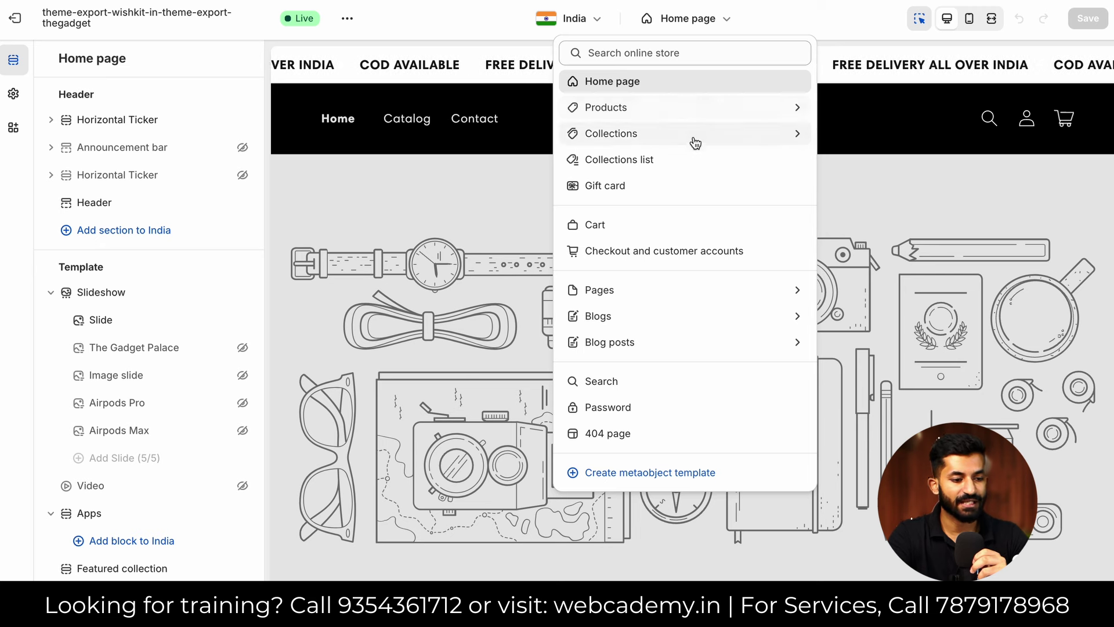
pyautogui.click(650, 292)
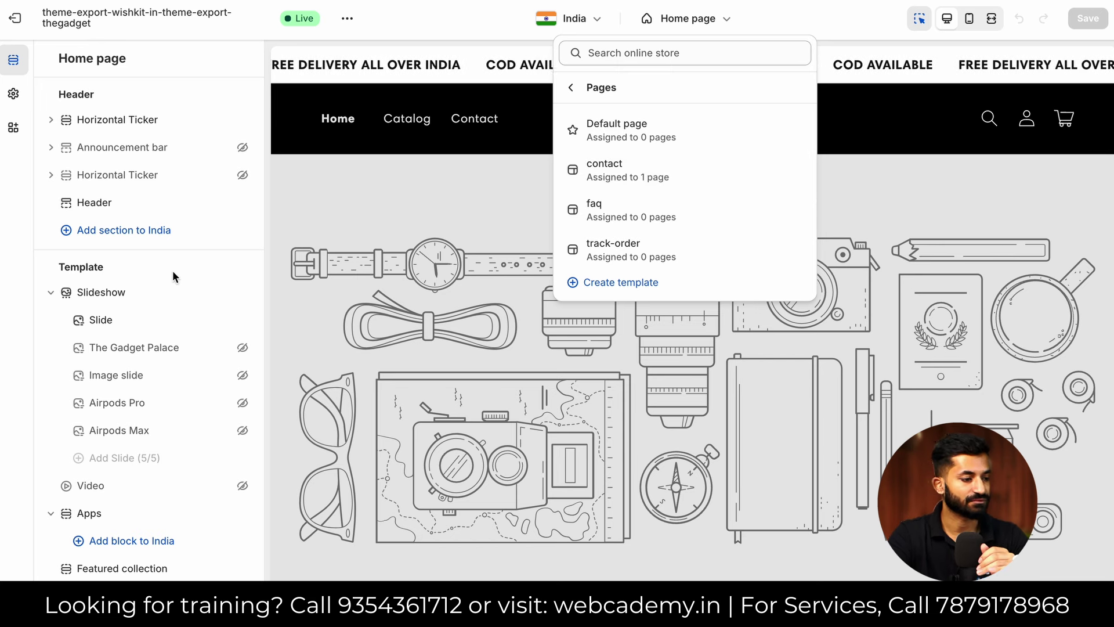
pyautogui.scroll(-3, 172, 270)
pyautogui.scroll(3, 156, 249)
pyautogui.click(14, 65)
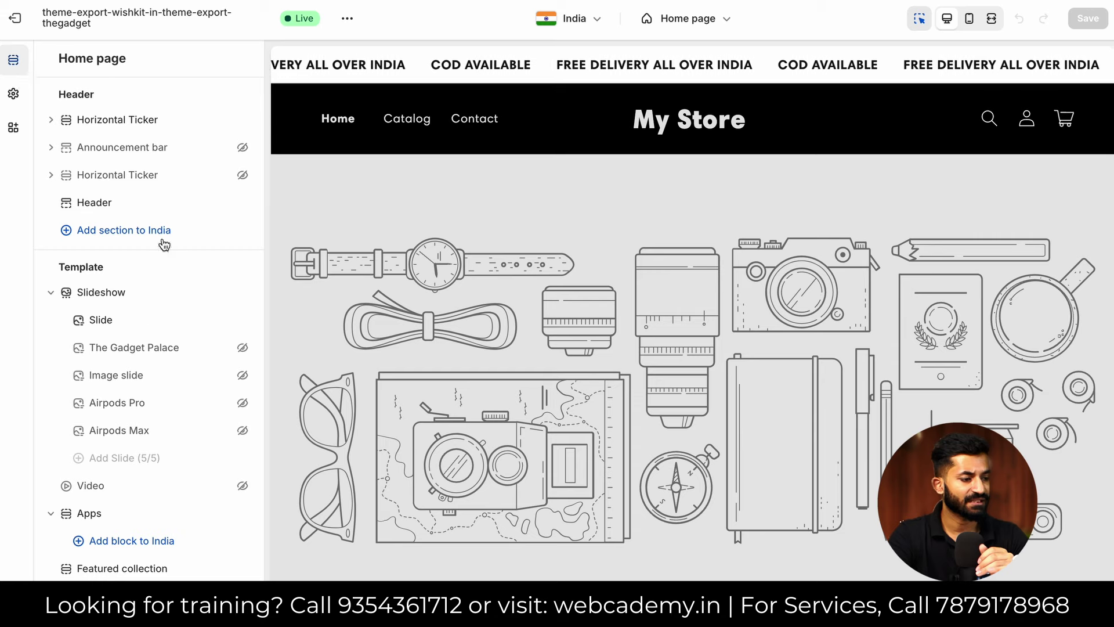
# Step: Examine the home page's sections and preview down to the footer's quick links and email sign-up, ending at the header
pyautogui.scroll(-10, 164, 242)
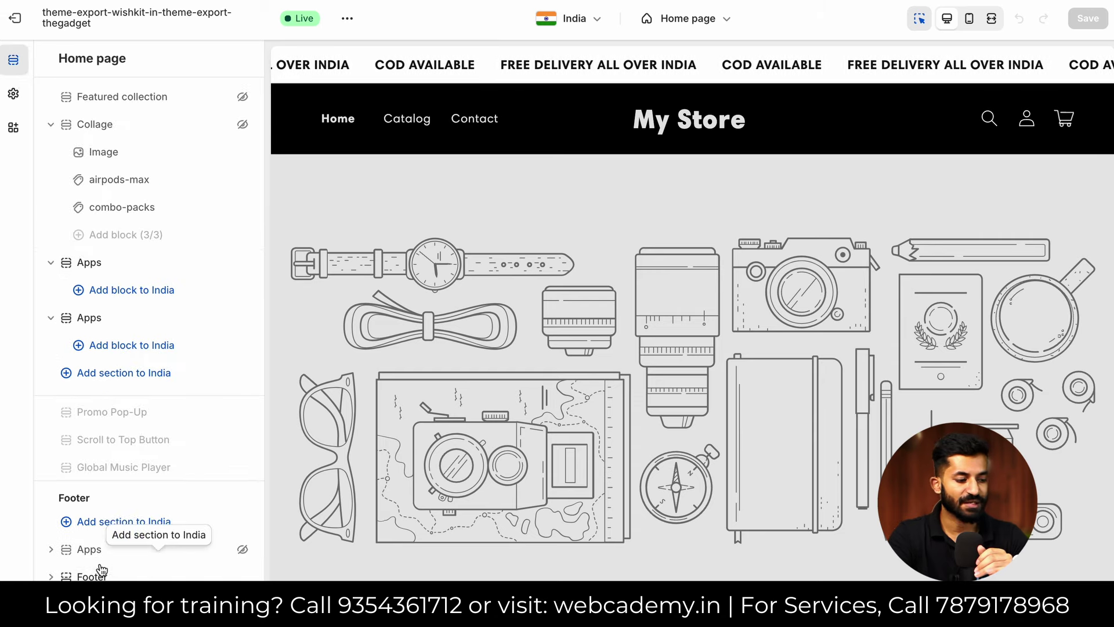
pyautogui.scroll(-10, 580, 420)
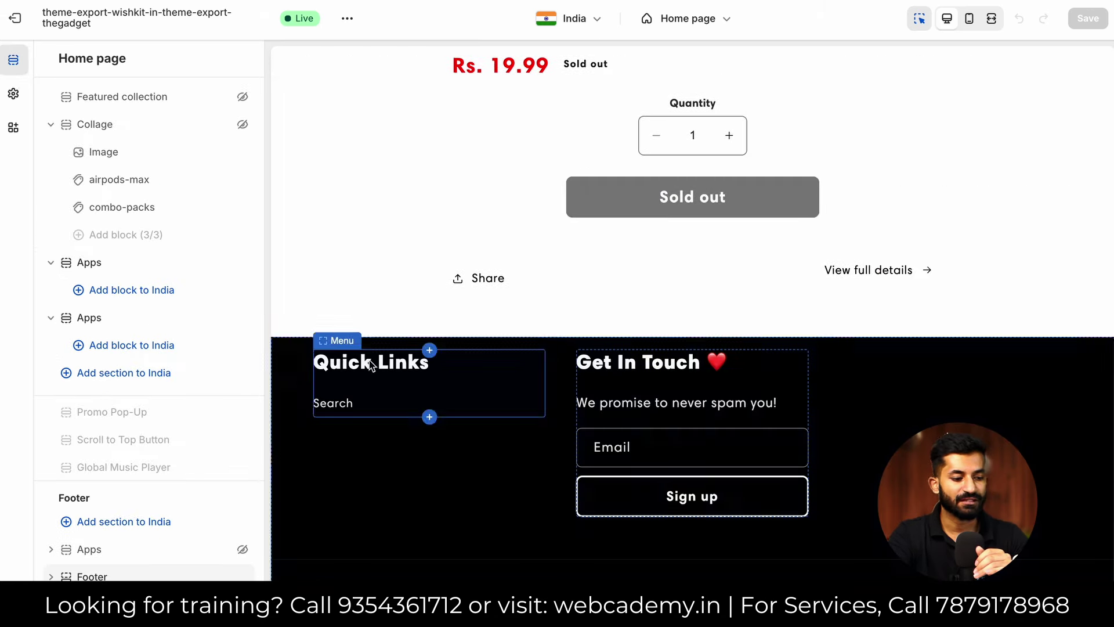
pyautogui.scroll(15, 798, 367)
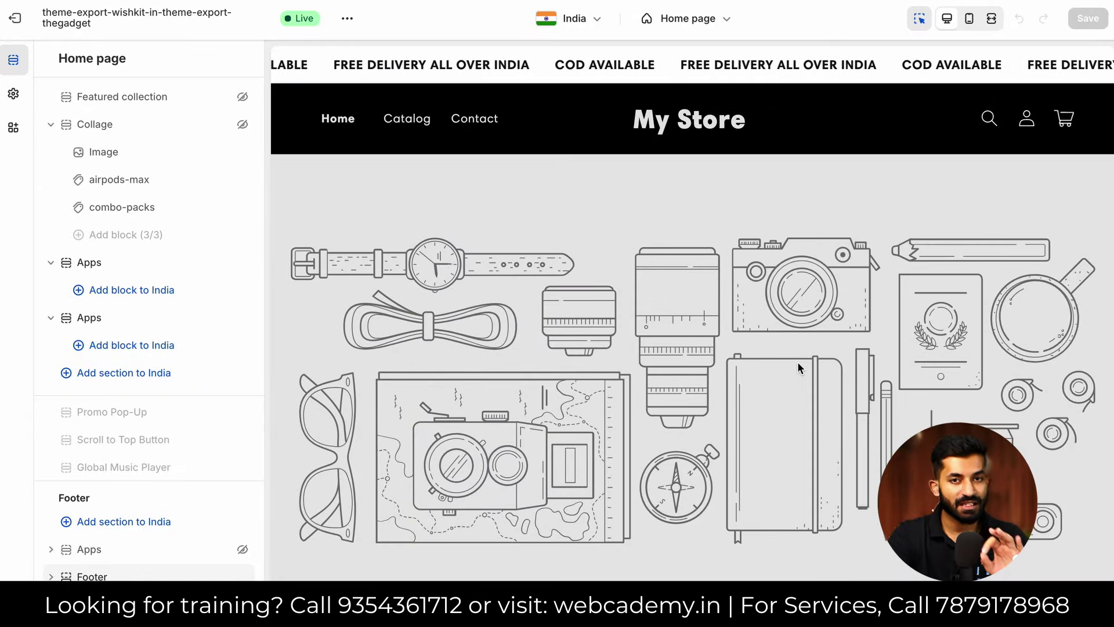
pyautogui.scroll(-1, 797, 367)
pyautogui.scroll(1, 797, 368)
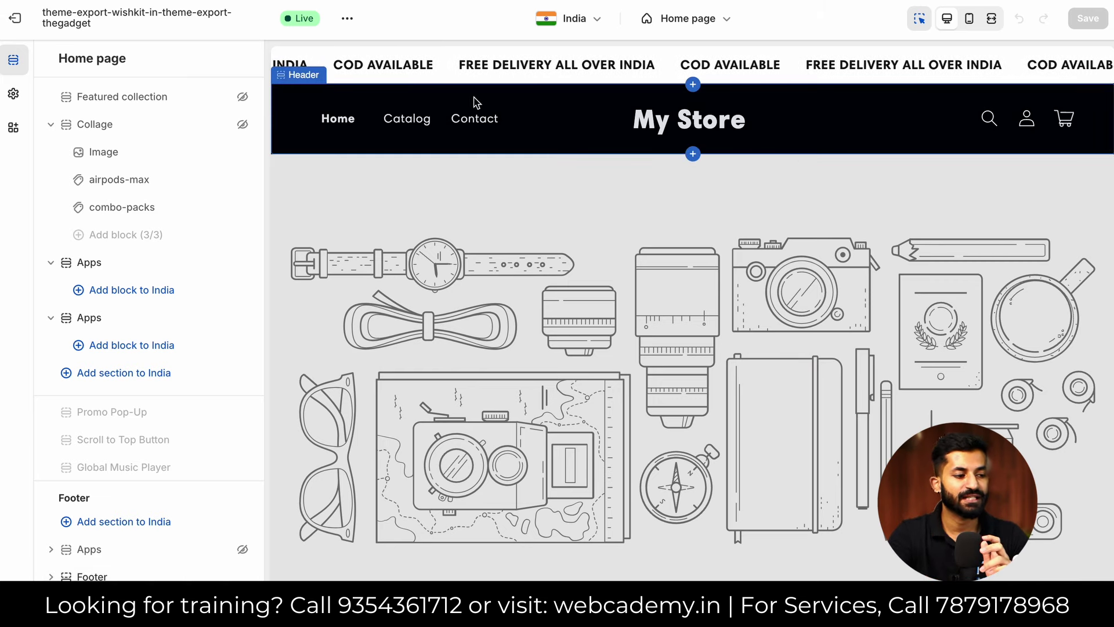
# Step: Leave the theme editor and open the store's settings
pyautogui.click(15, 18)
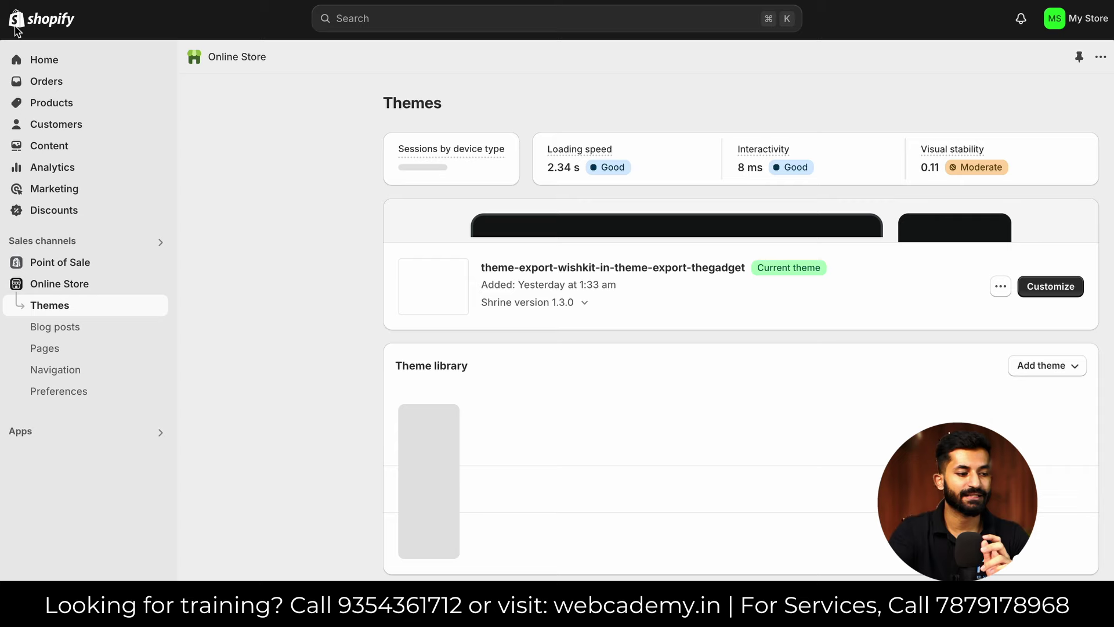
pyautogui.click(444, 253)
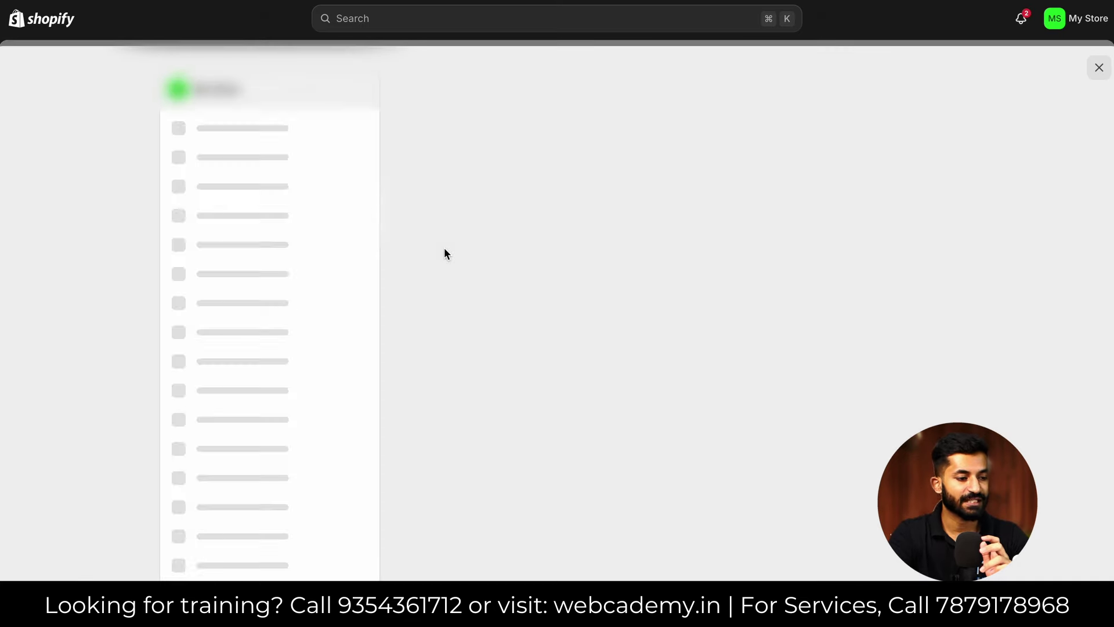